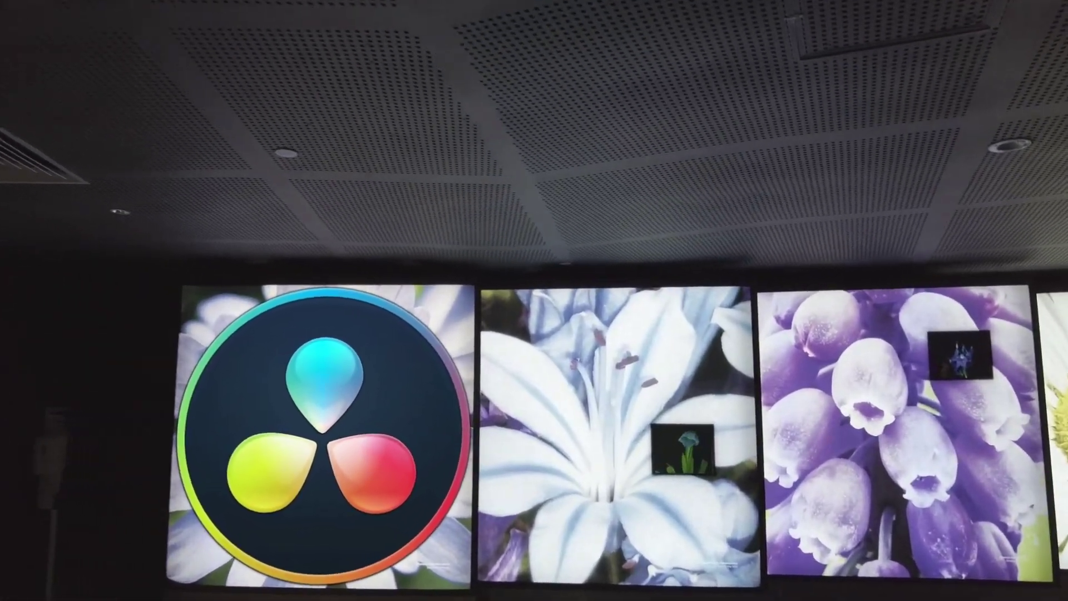
Open the DJI_0023.MP4 clip in Fusion and insert a Planar Tracker between MediaIn1 and MediaOut1
mouse_move(743, 587)
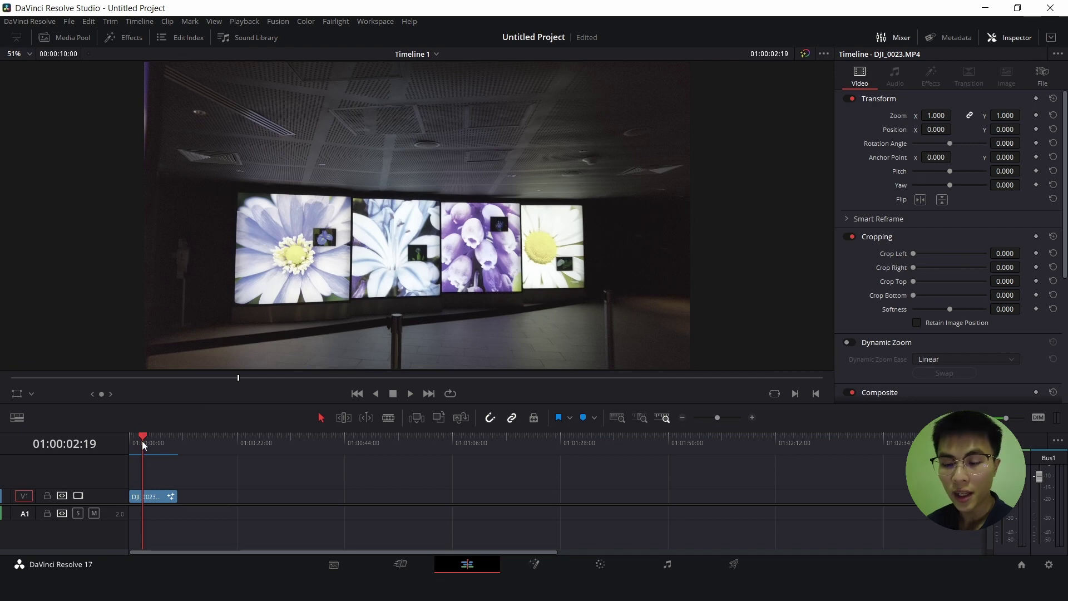
click(536, 565)
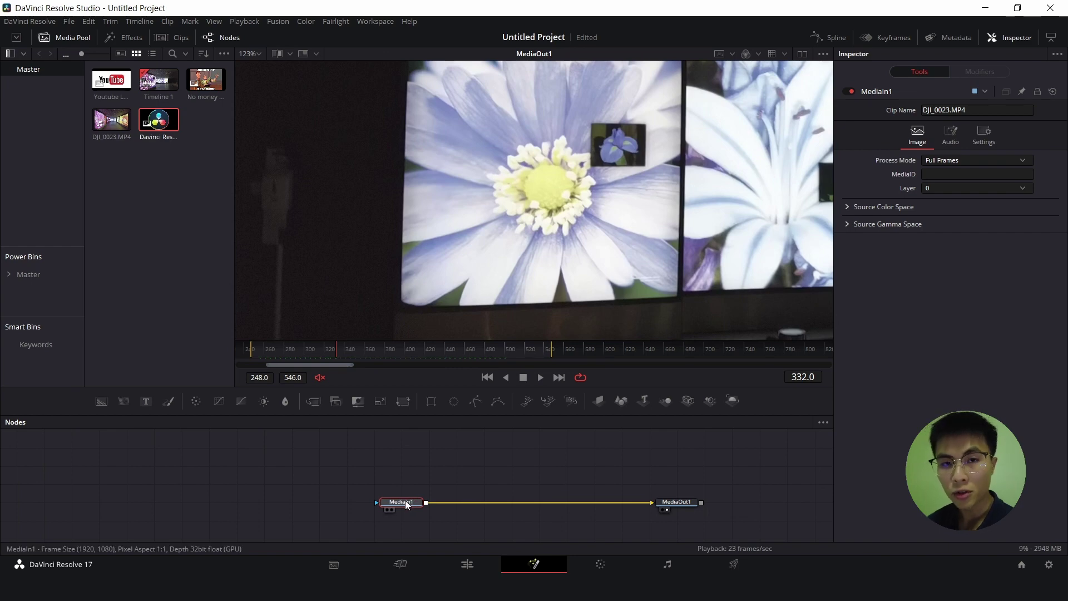
key(shift+space)
text(poly)
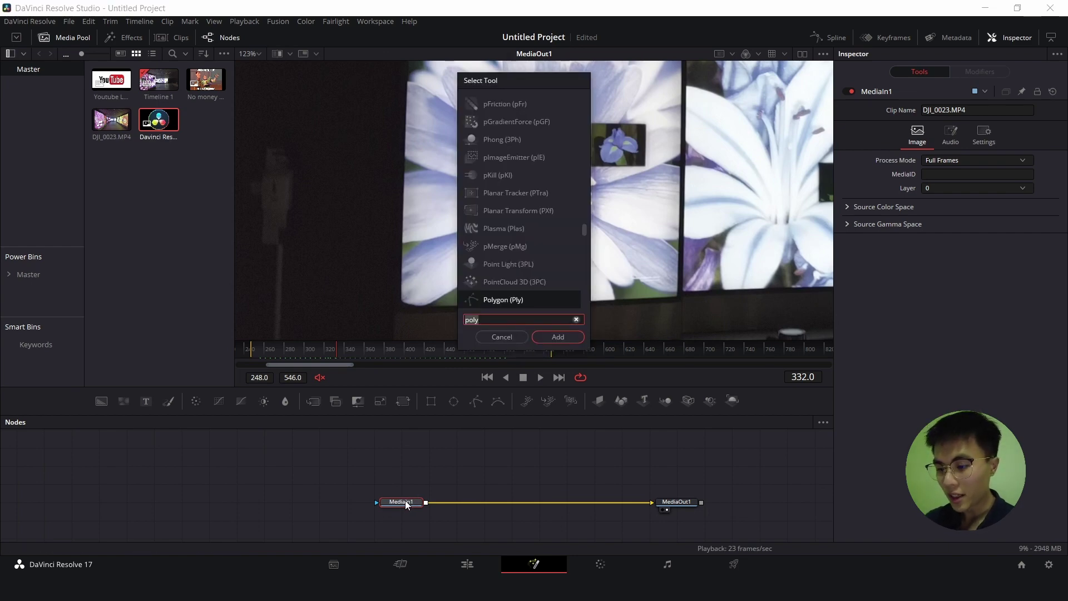
key(BackSpace)
key(BackSpace)
key(BackSpace)
text(lana)
key(Return)
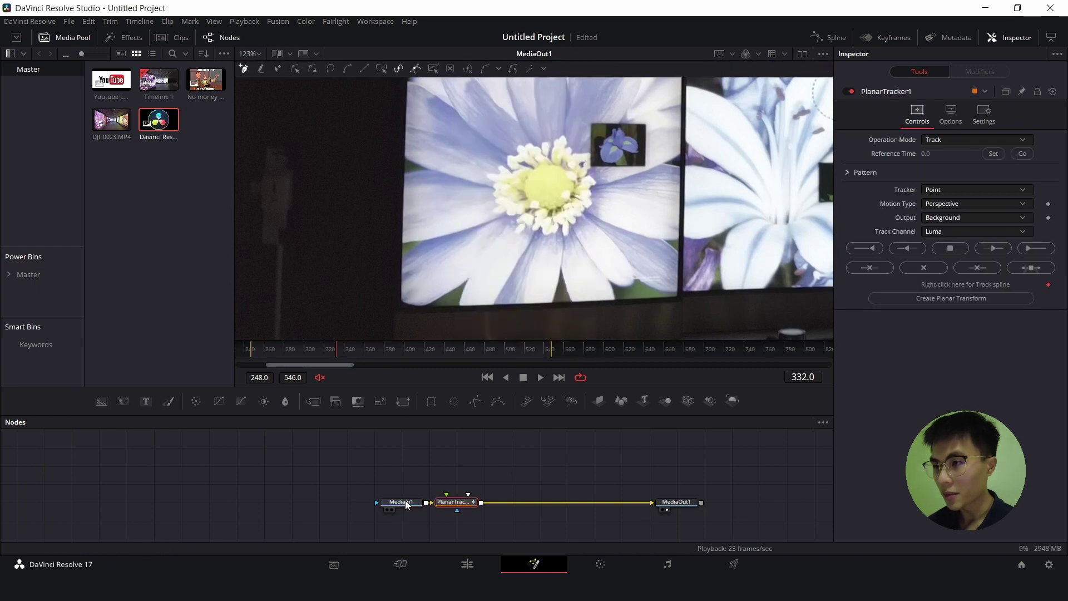
Set the planar tracker's tracker type to Hybrid Point/Area, keeping Perspective as the motion type
scroll(476, 222, down, 2)
scroll(546, 237, right, 2)
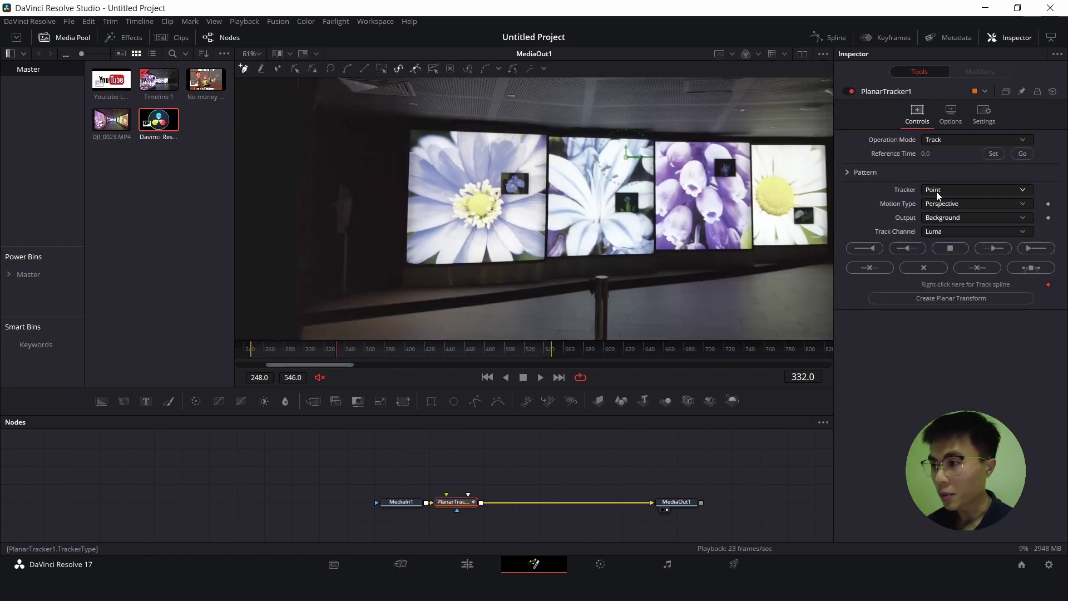
click(937, 192)
click(953, 216)
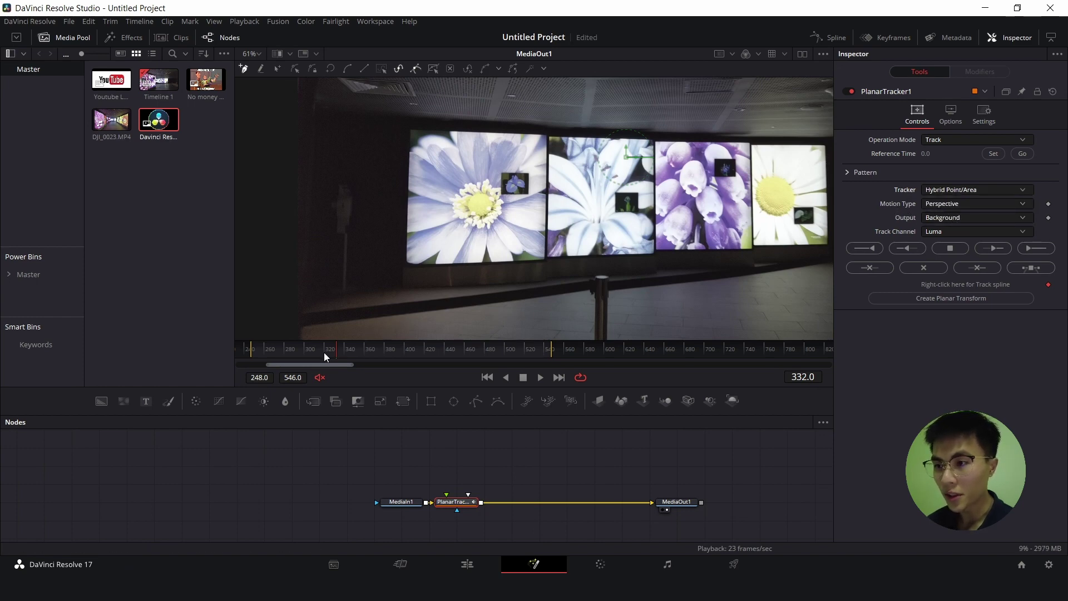
drag(324, 353, 412, 343)
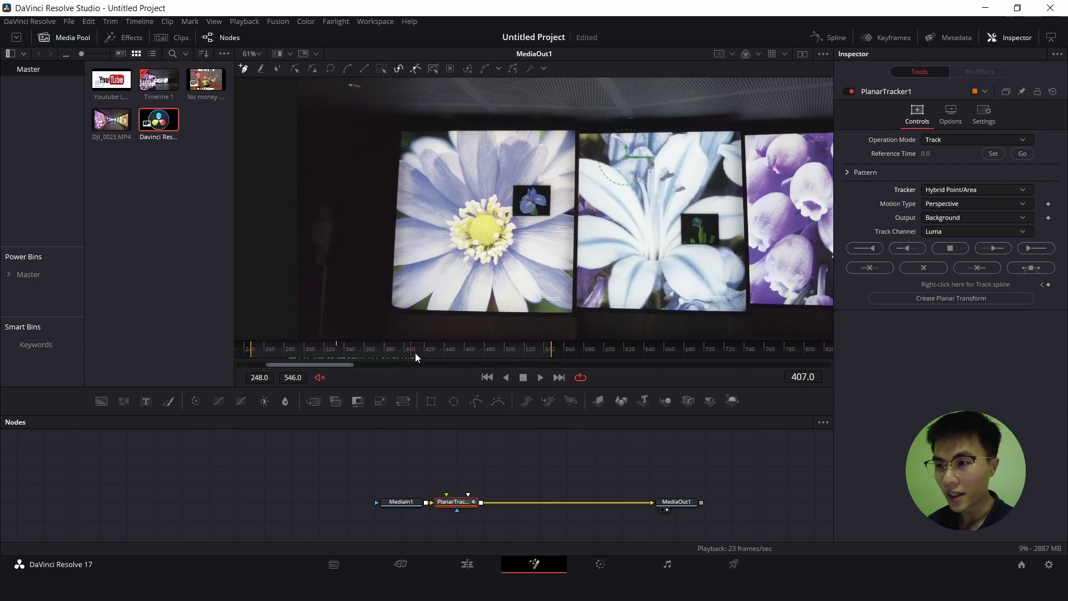
drag(415, 354, 378, 350)
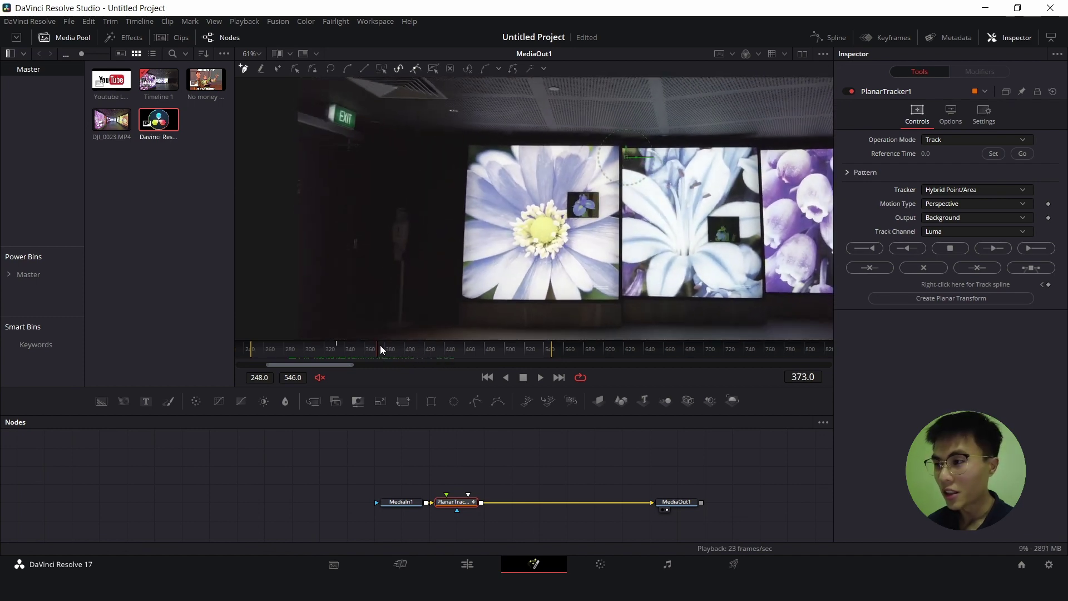
click(967, 203)
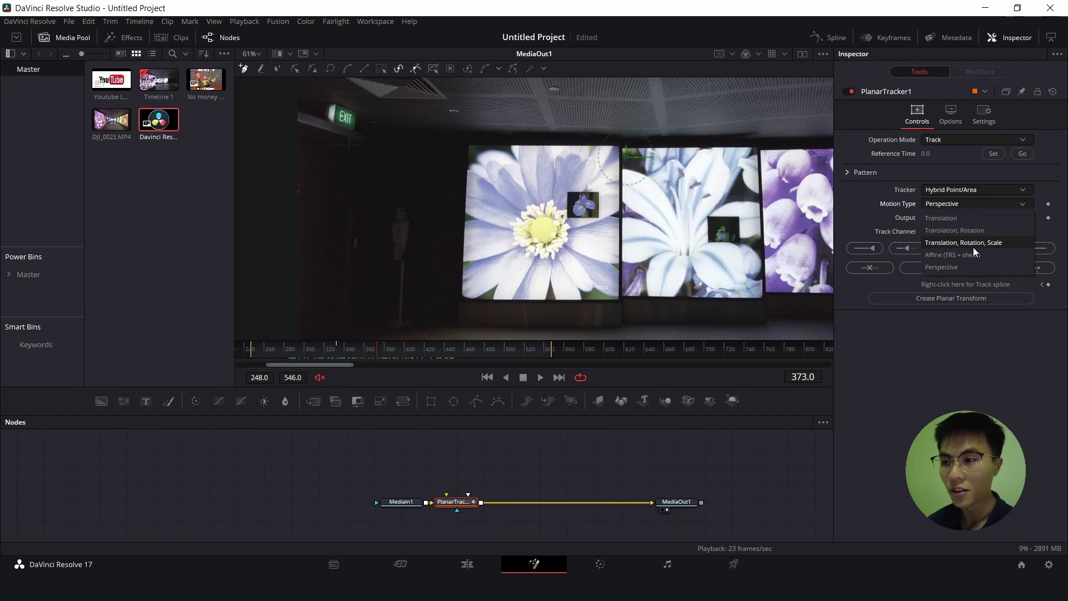
click(1034, 403)
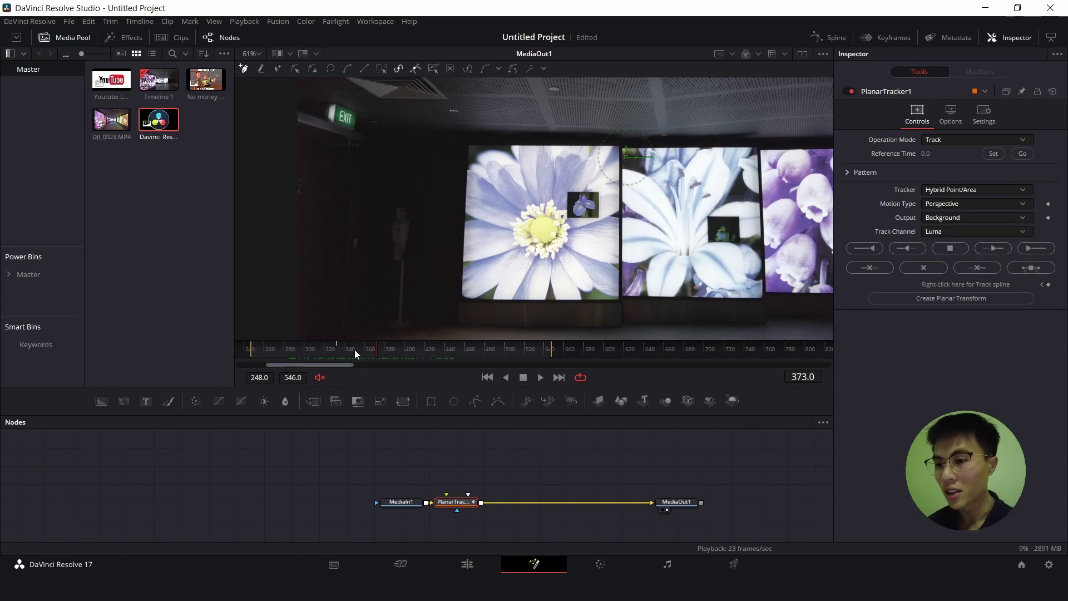
Go to frame 419, where the leftmost flower panel is large and fully in view
mouse_move(355, 349)
mouse_down()
mouse_move(318, 349)
mouse_move(360, 351)
mouse_up()
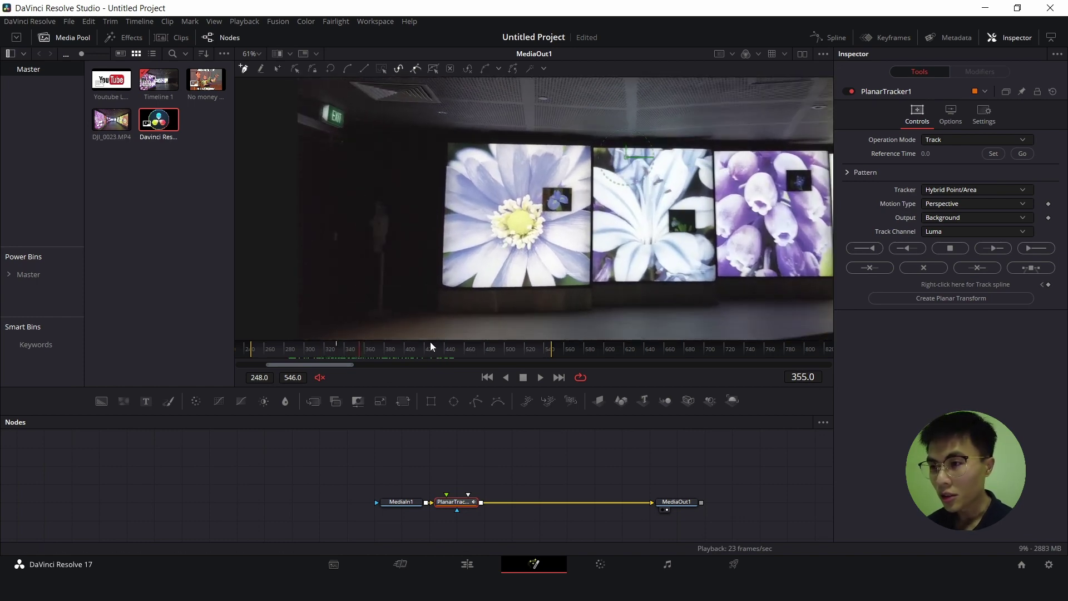
scroll(458, 310, down, 2)
click(414, 349)
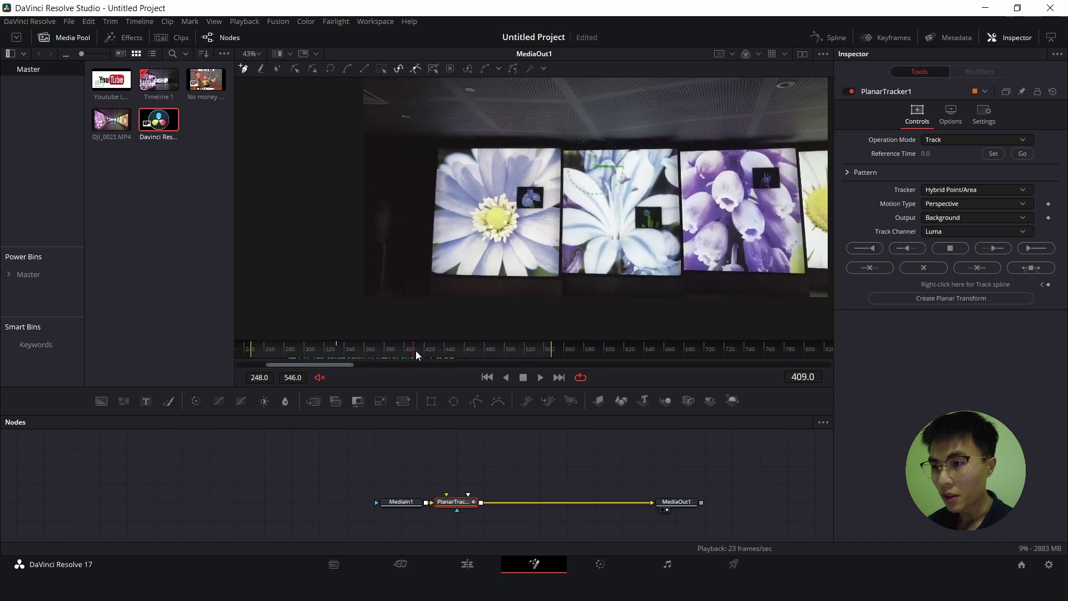
drag(416, 351, 424, 351)
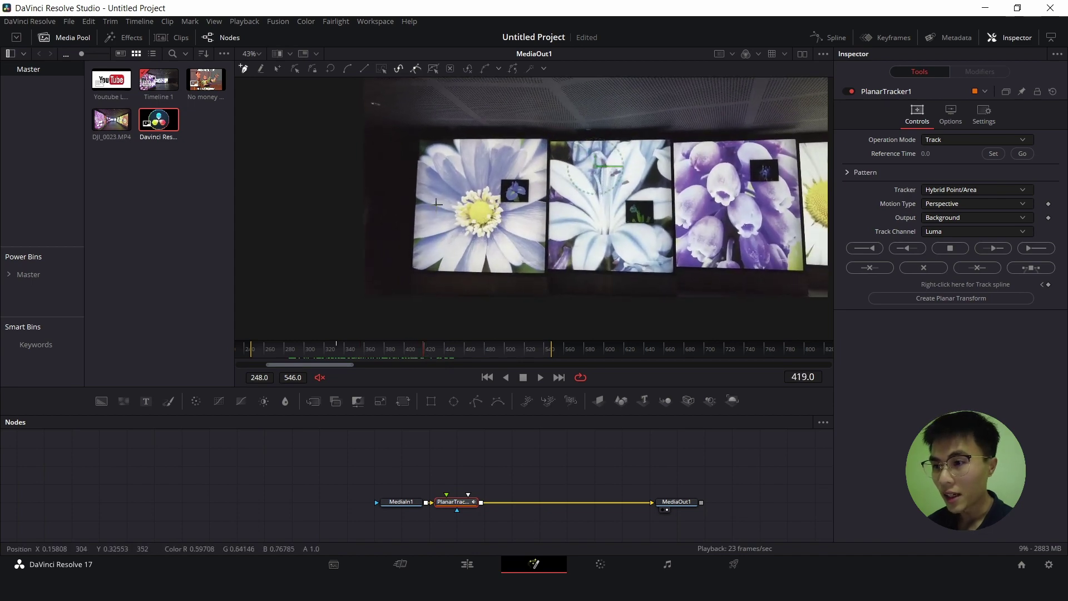
Outline the first flower panel with a closed four-corner tracking shape just outside its edges at frame 419
scroll(437, 204, up, 4)
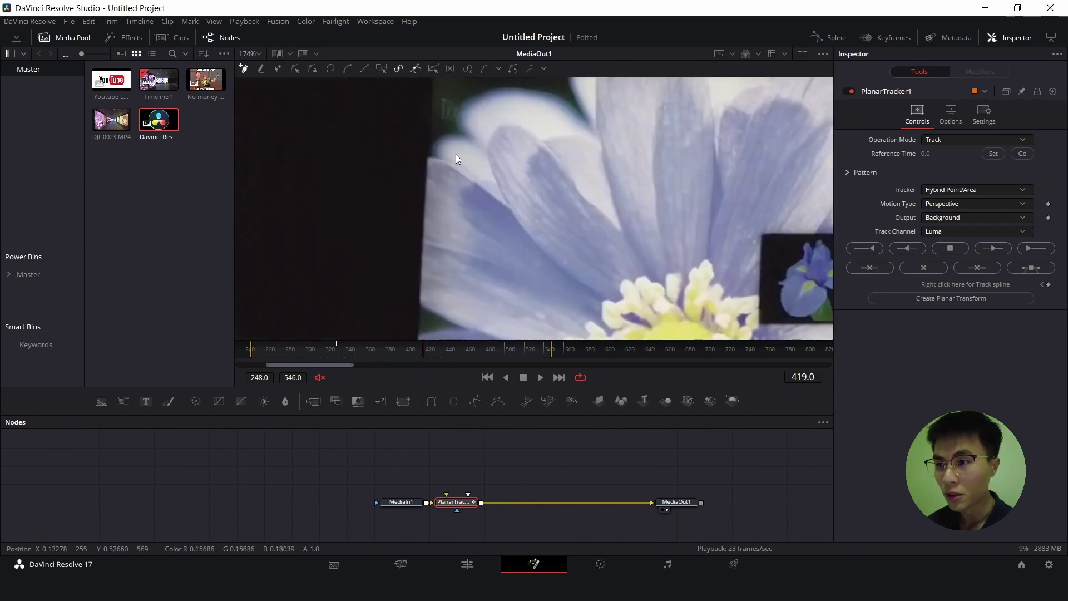
scroll(434, 197, down, 4)
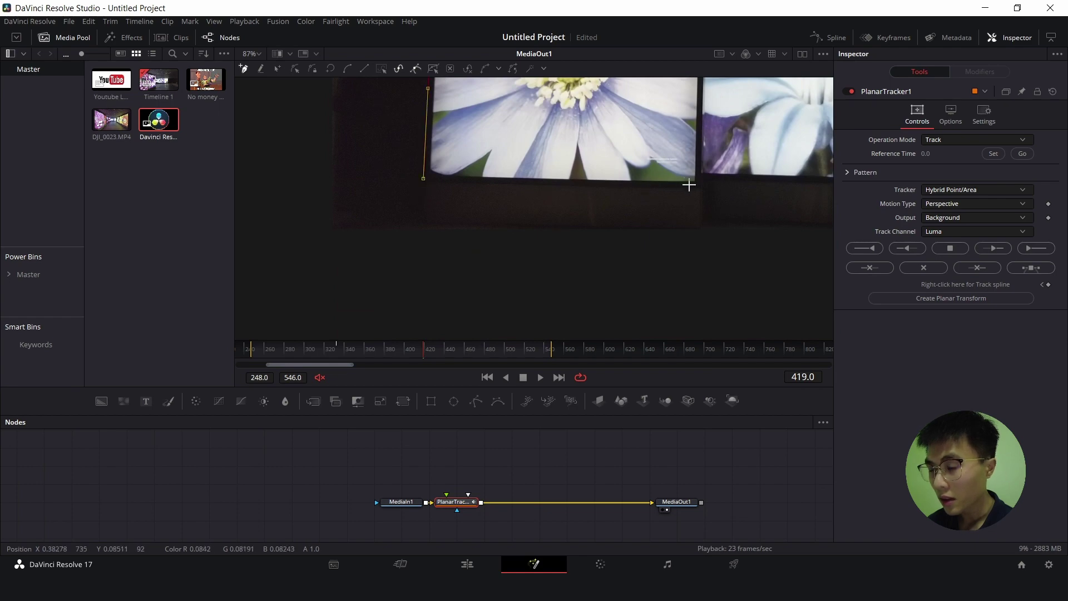
click(699, 184)
scroll(707, 175, up, 5)
scroll(398, 258, right, 5)
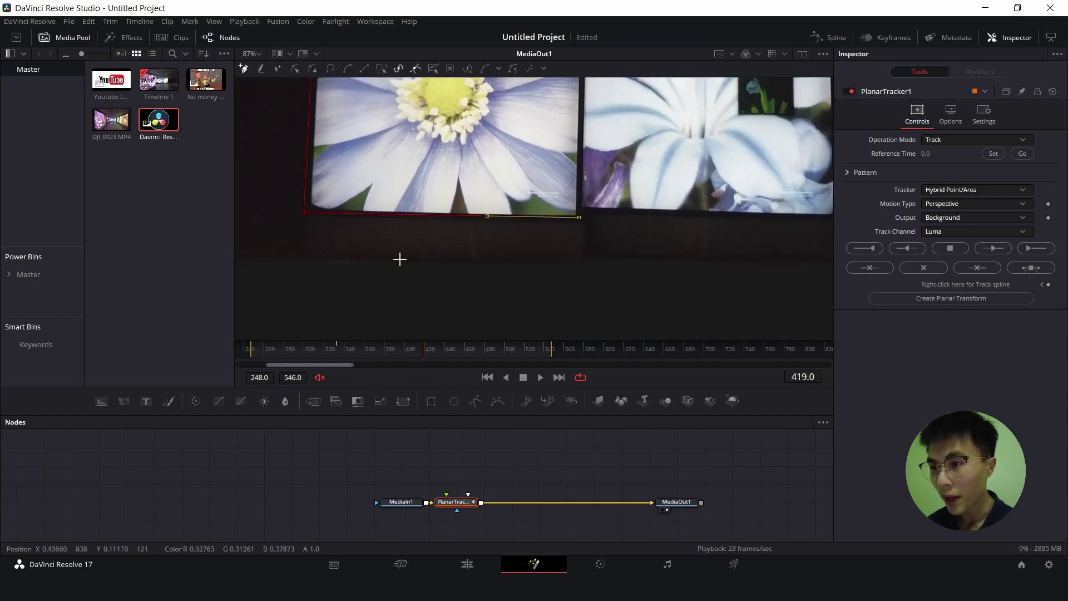
scroll(533, 294, down, 3)
scroll(534, 293, left, 3)
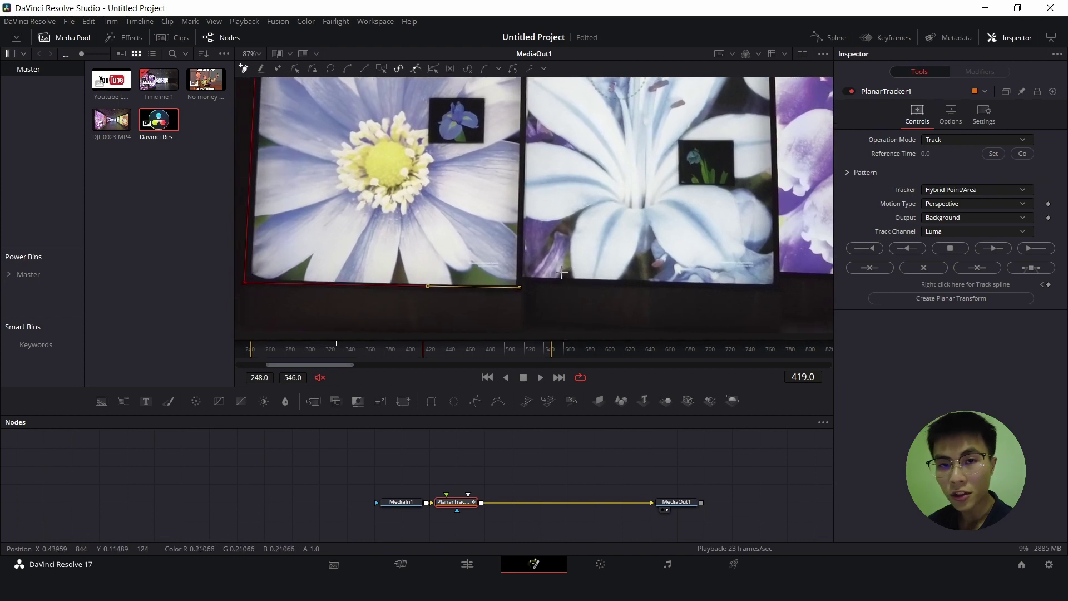
scroll(621, 249, up, 5)
scroll(621, 249, left, 3)
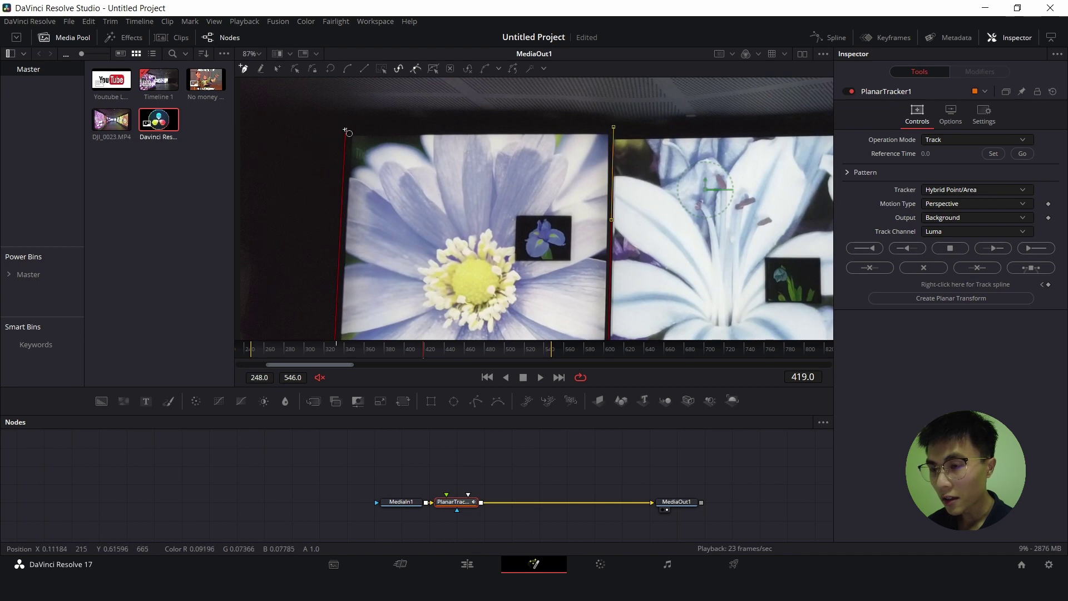
scroll(690, 167, up, 2)
scroll(594, 178, up, 1)
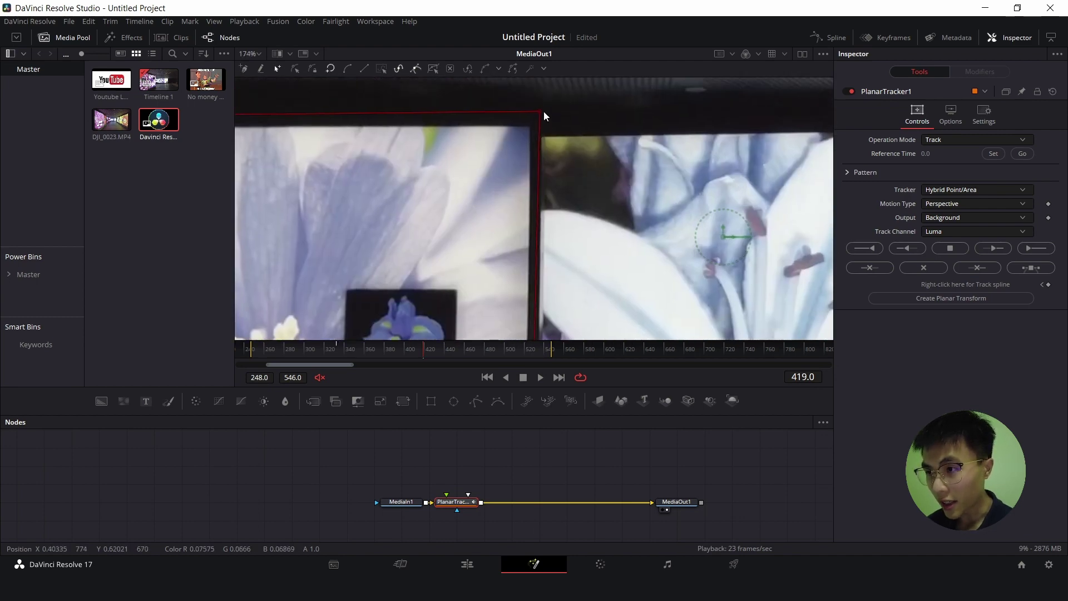
scroll(540, 219, down, 5)
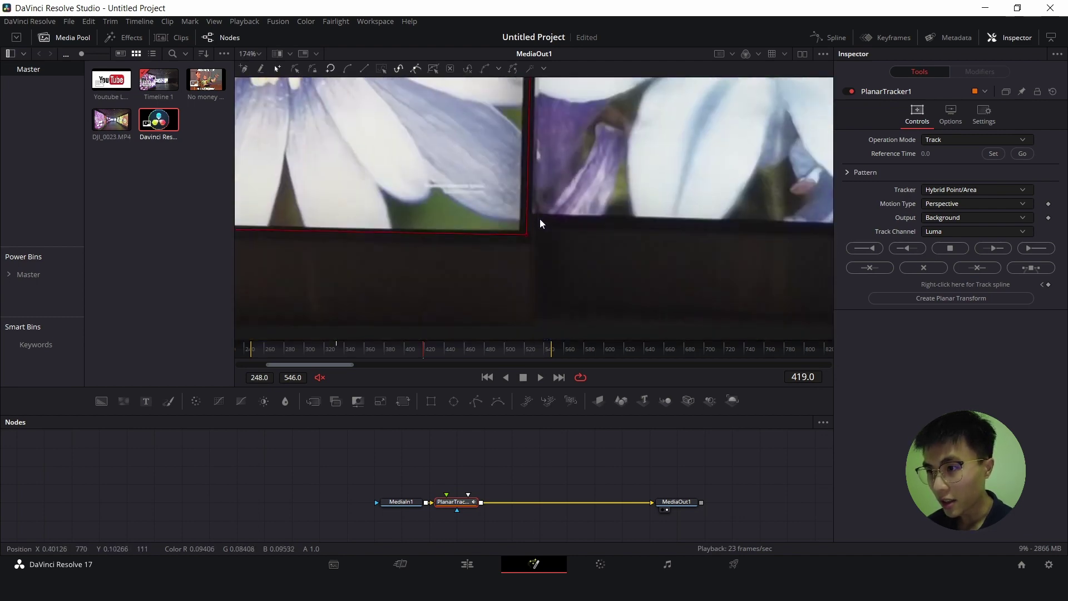
scroll(540, 219, down, 4)
scroll(552, 178, up, 2)
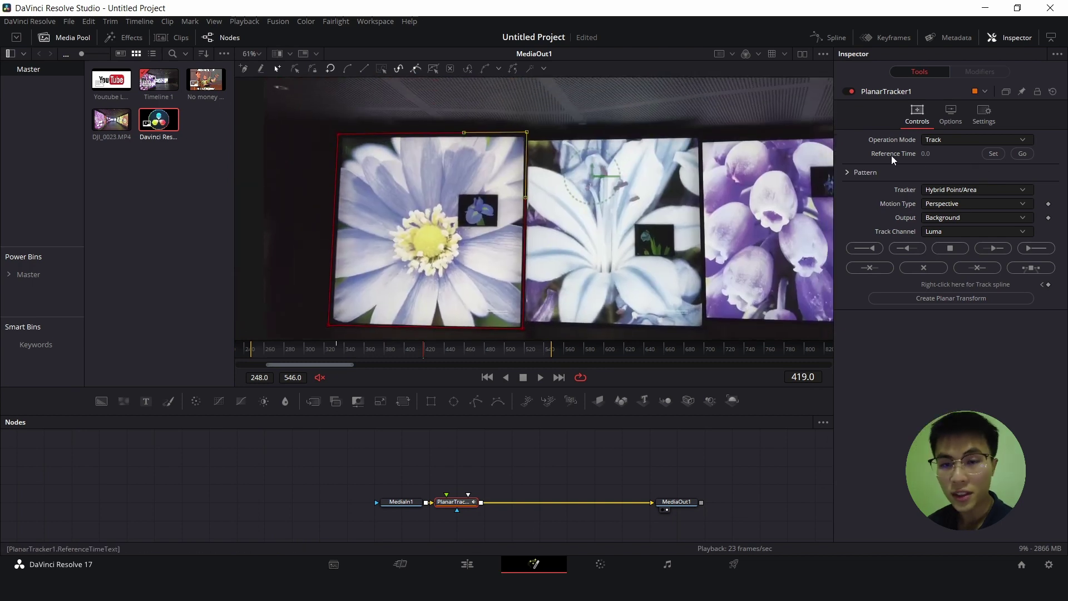
Set the reference time to frame 419 and track the outlined panel forward and then back to the clip's start
click(993, 154)
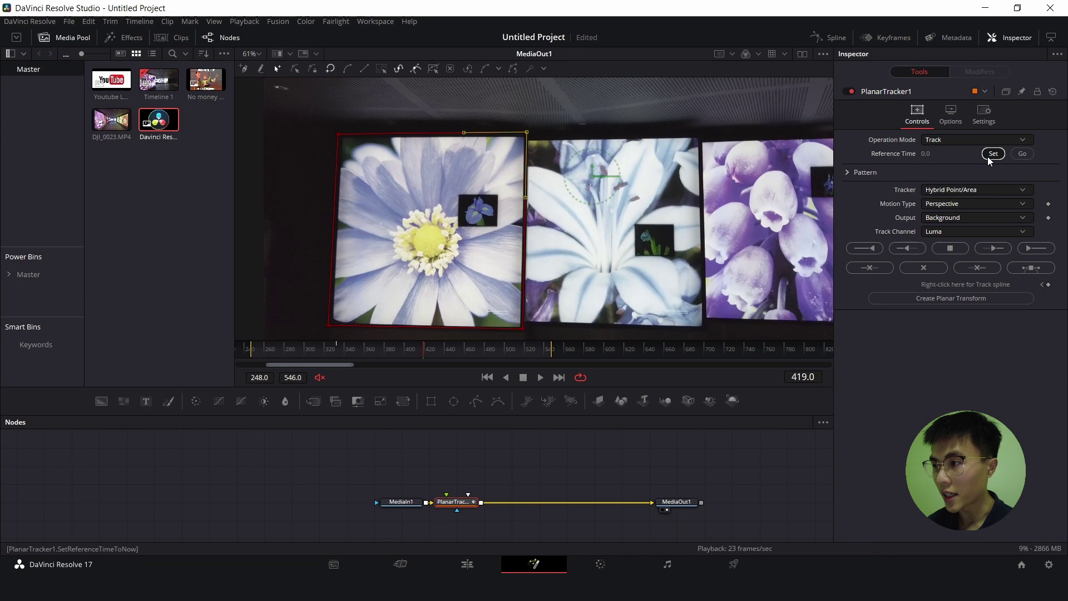
click(1030, 249)
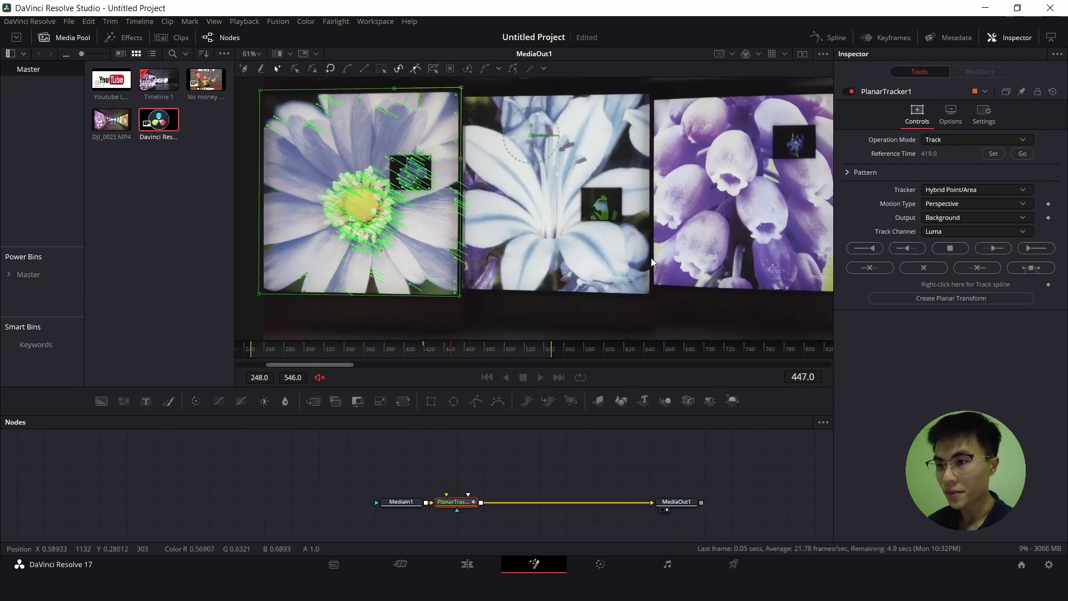
scroll(651, 258, down, 2)
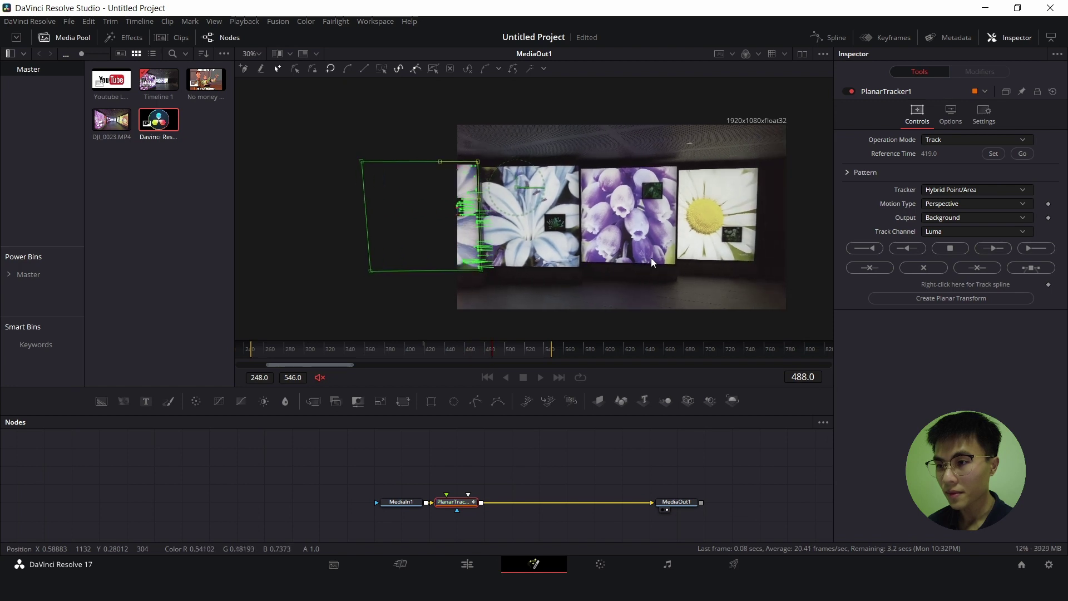
click(426, 347)
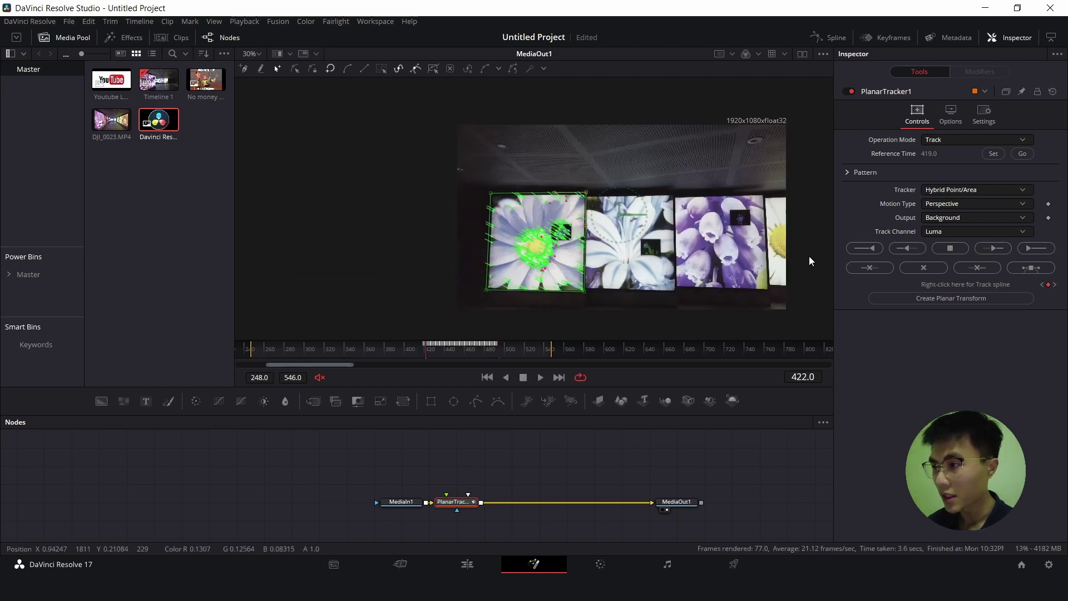
click(876, 247)
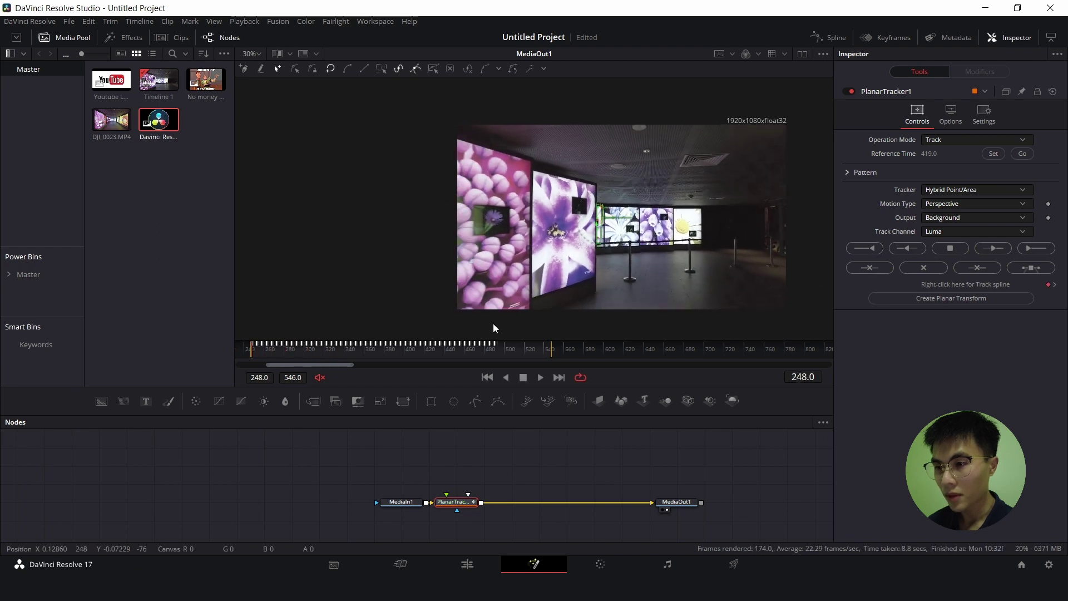
Add the Davinci Resolve Logo image as a media node and connect it to the planar tracker's foreground input
click(388, 343)
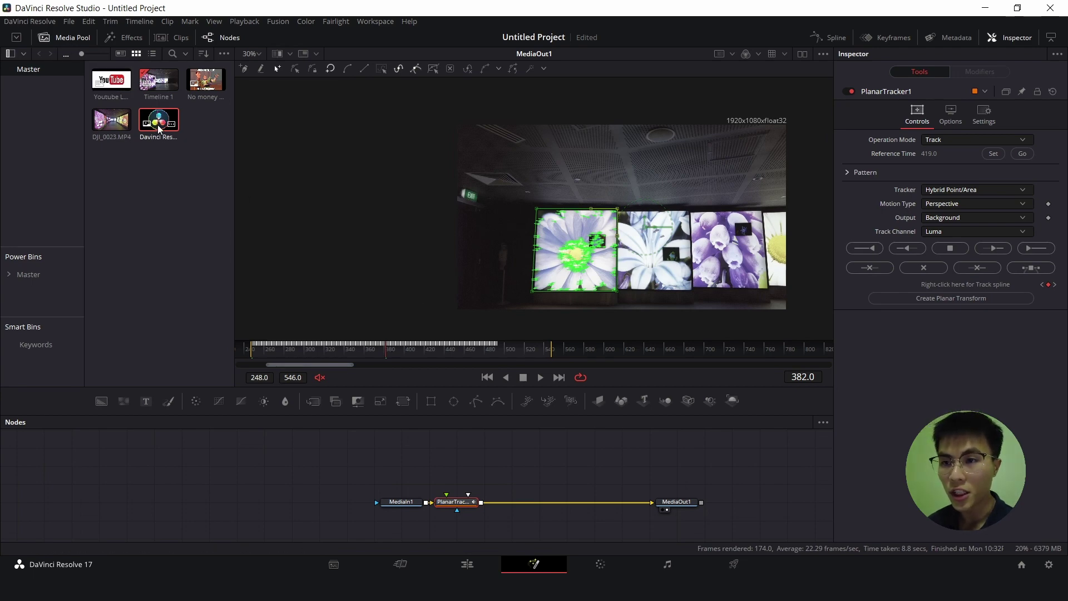
drag(159, 129, 456, 466)
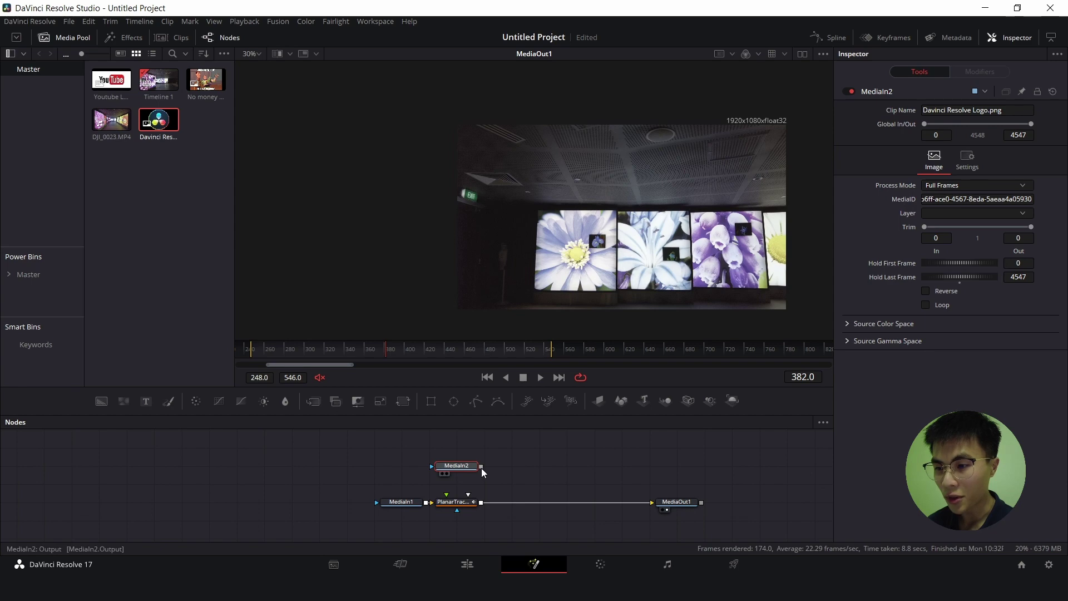
drag(481, 467, 447, 496)
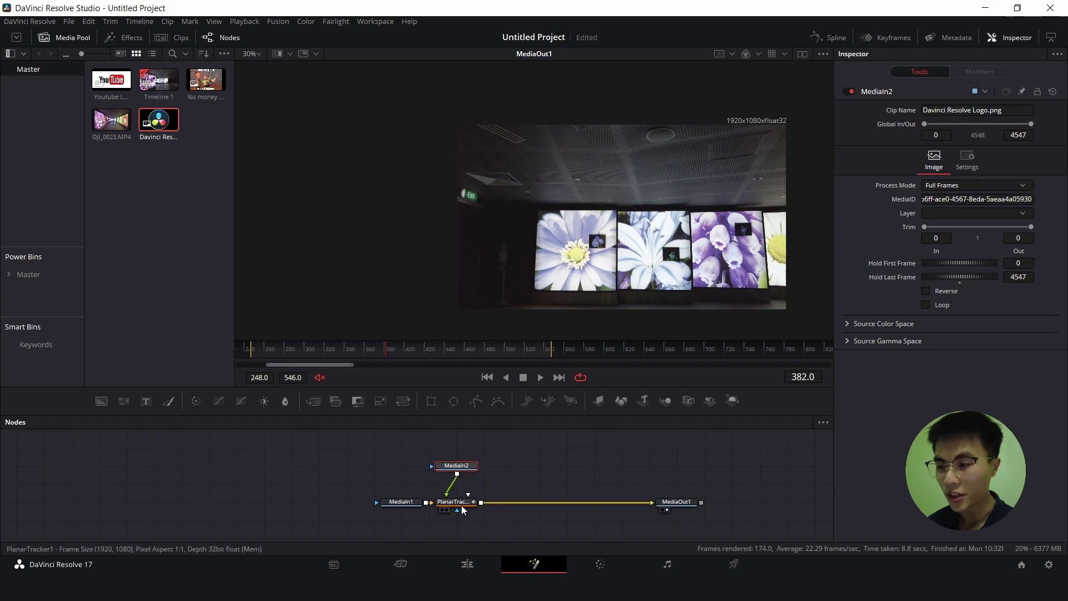
Switch the planar tracker's operation mode to Corner Pin
click(455, 502)
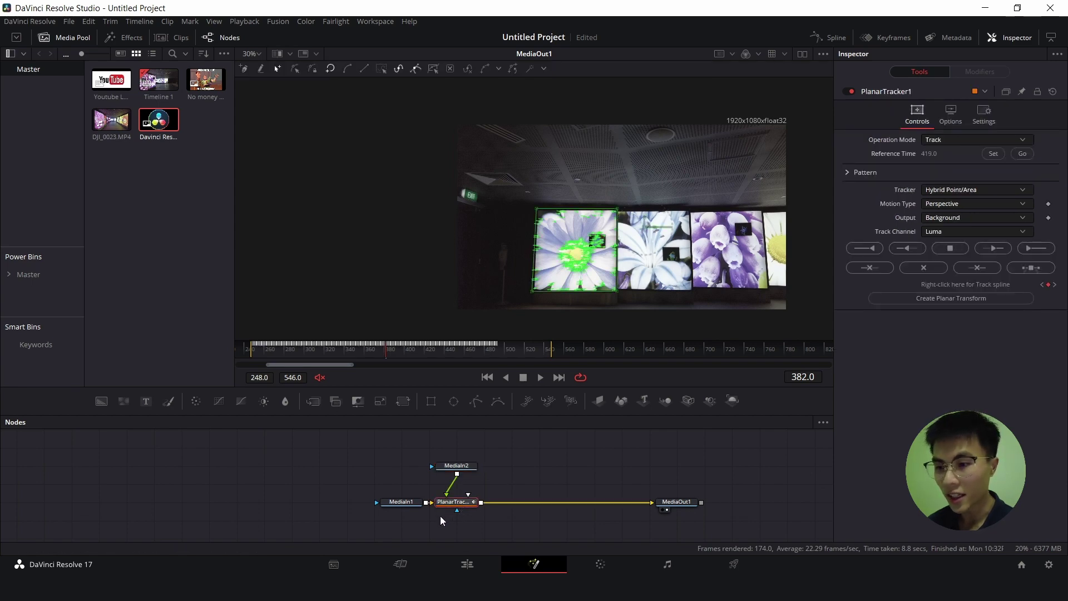
click(945, 141)
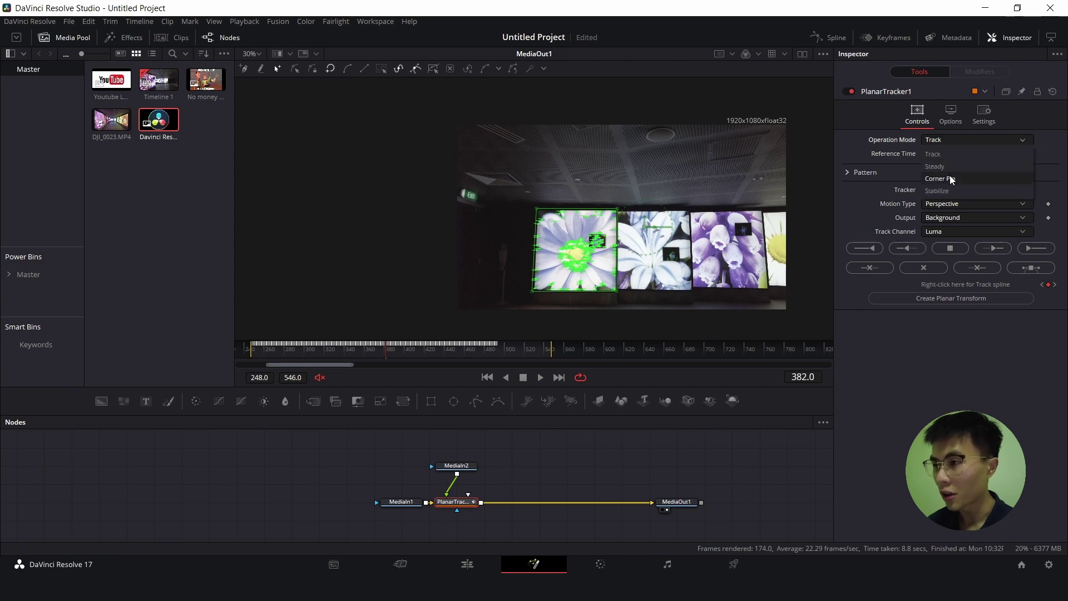
click(950, 175)
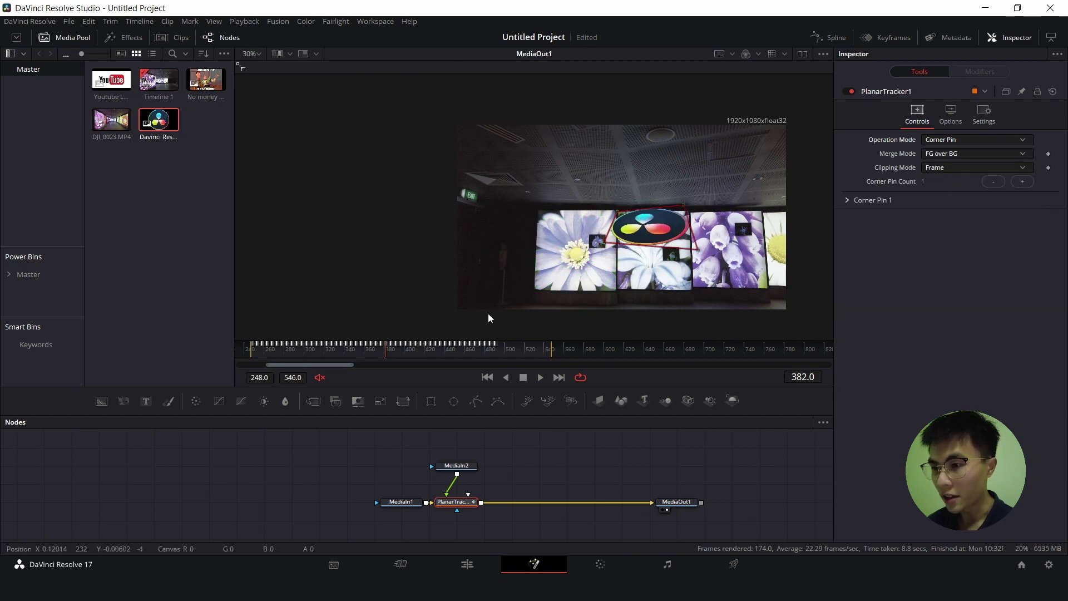
At frame 423, pin the logo's lower-left and upper-left corners to the matching corners of the first flower panel
click(427, 347)
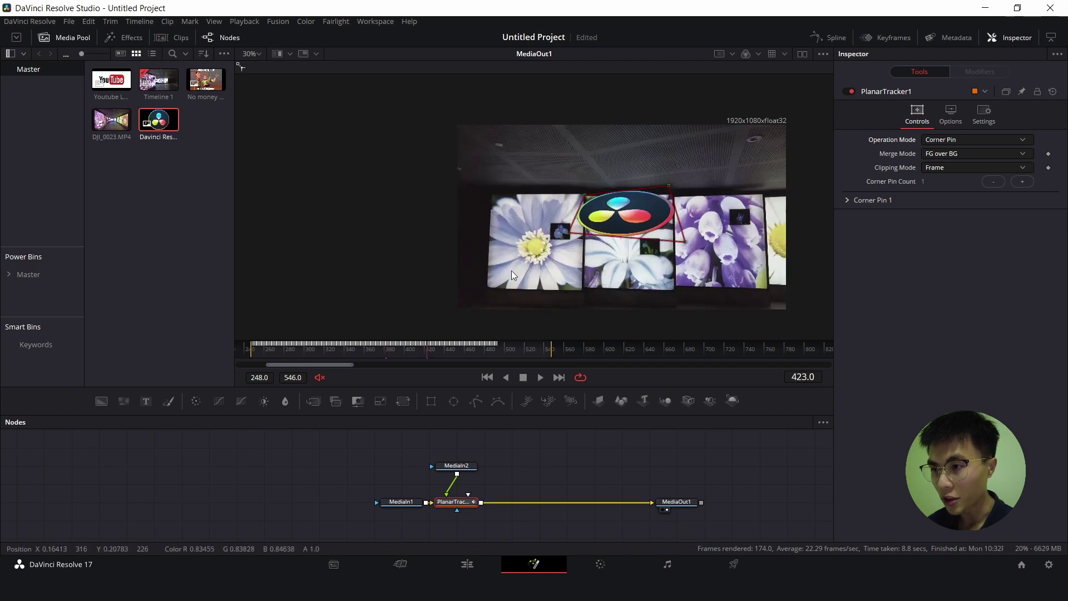
scroll(512, 271, up, 2)
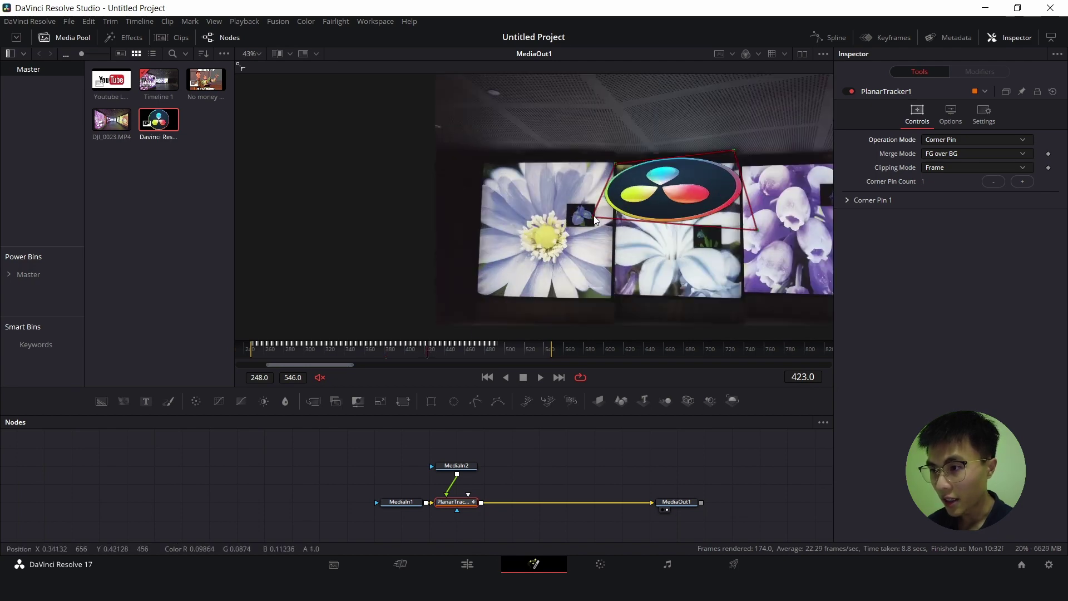
drag(594, 218, 477, 298)
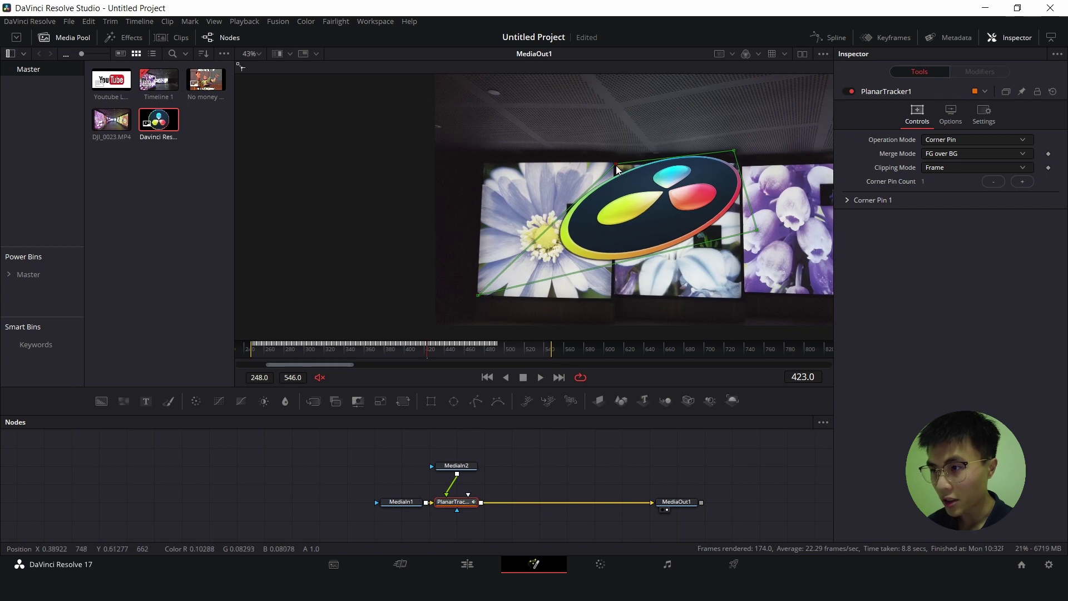
drag(617, 169, 492, 175)
scroll(492, 173, up, 5)
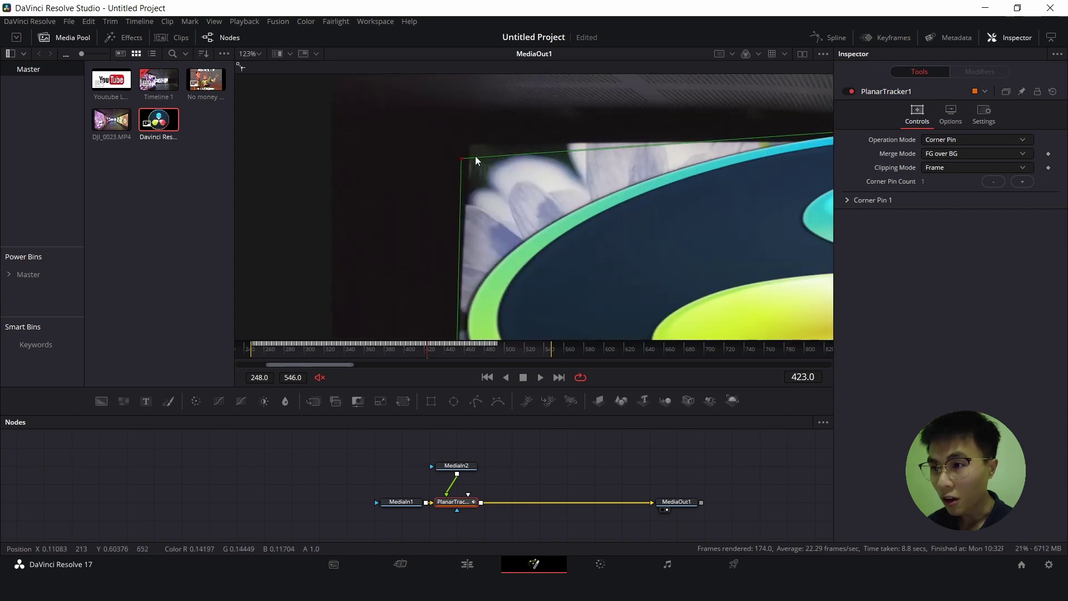
drag(461, 160, 468, 146)
scroll(545, 179, down, 4)
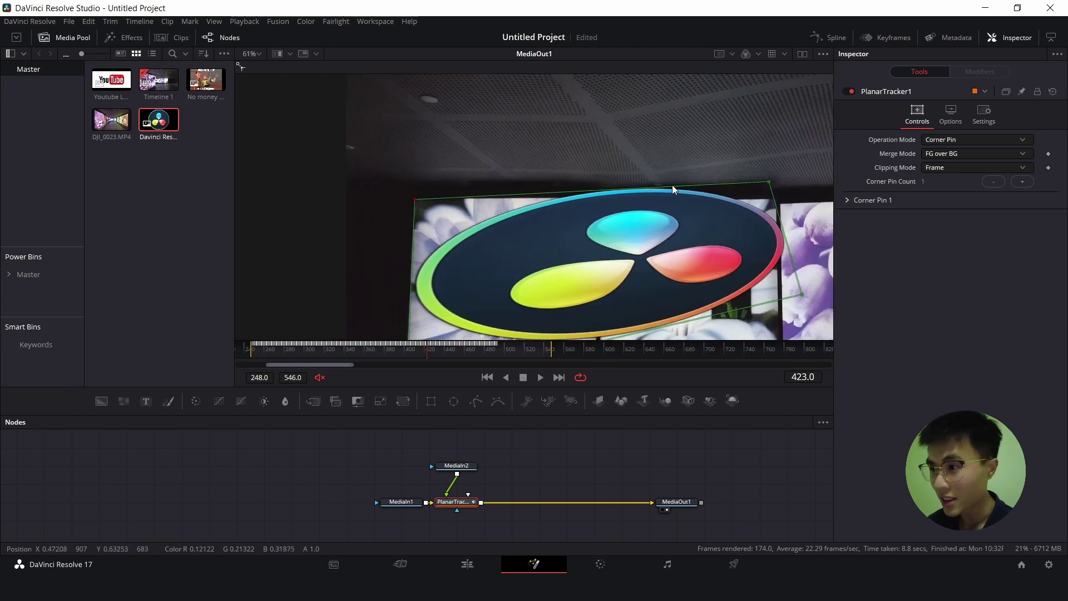
Pin the logo's upper-right and lower-right corners to the matching corners of the first flower panel
drag(770, 182, 596, 190)
scroll(593, 194, up, 5)
scroll(600, 200, down, 3)
scroll(605, 212, down, 2)
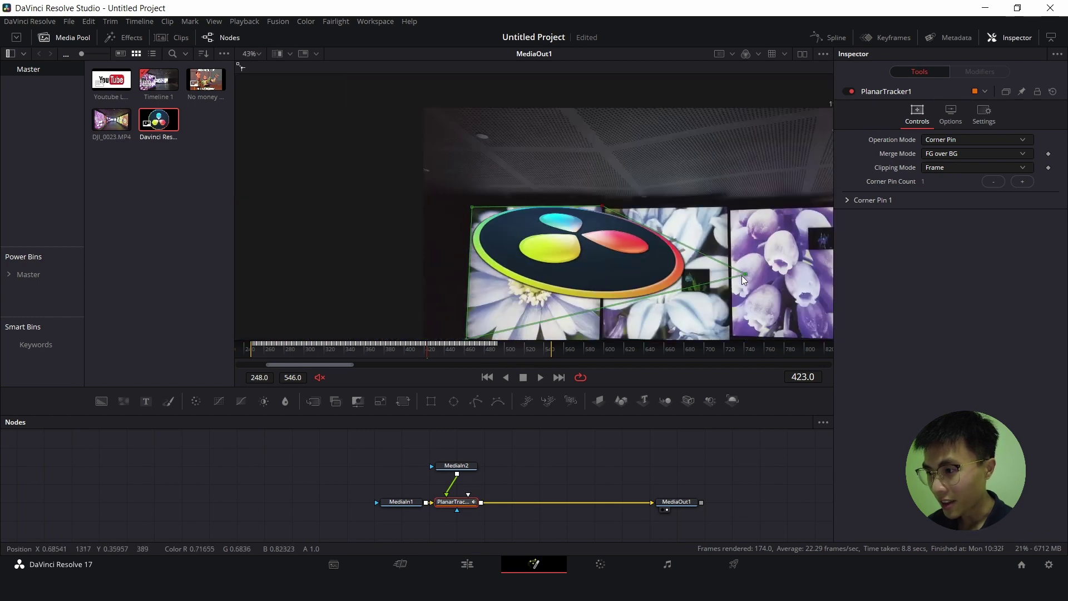
drag(746, 274, 624, 309)
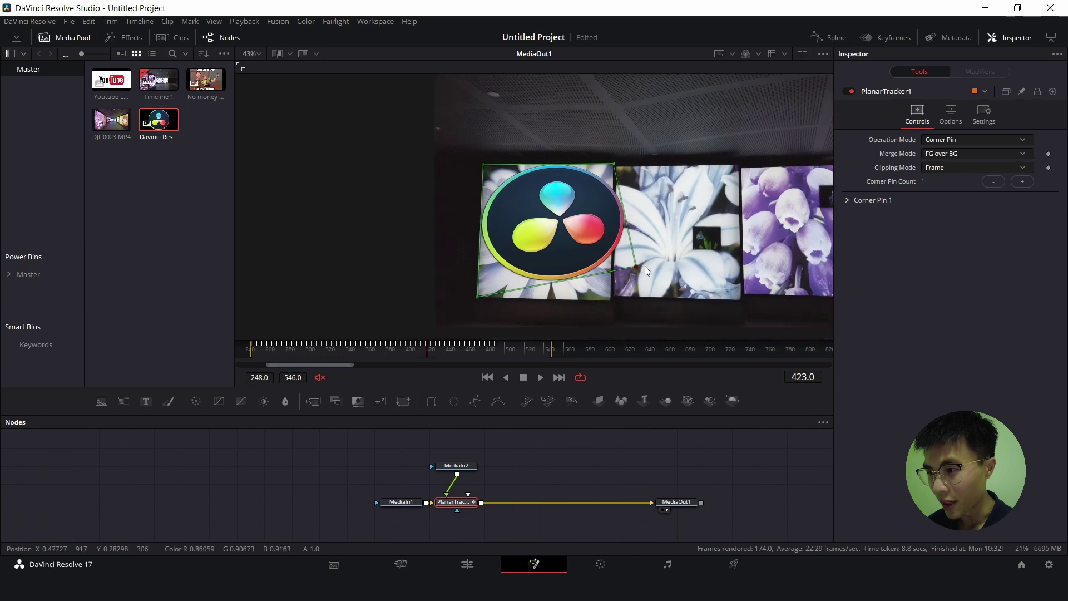
scroll(636, 270, up, 2)
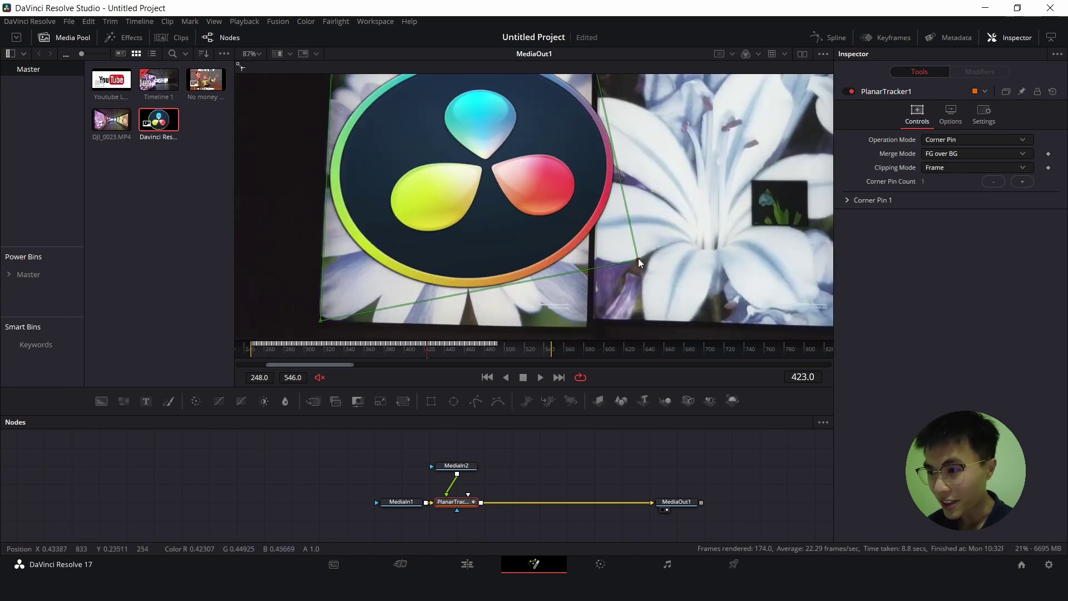
scroll(613, 287, up, 5)
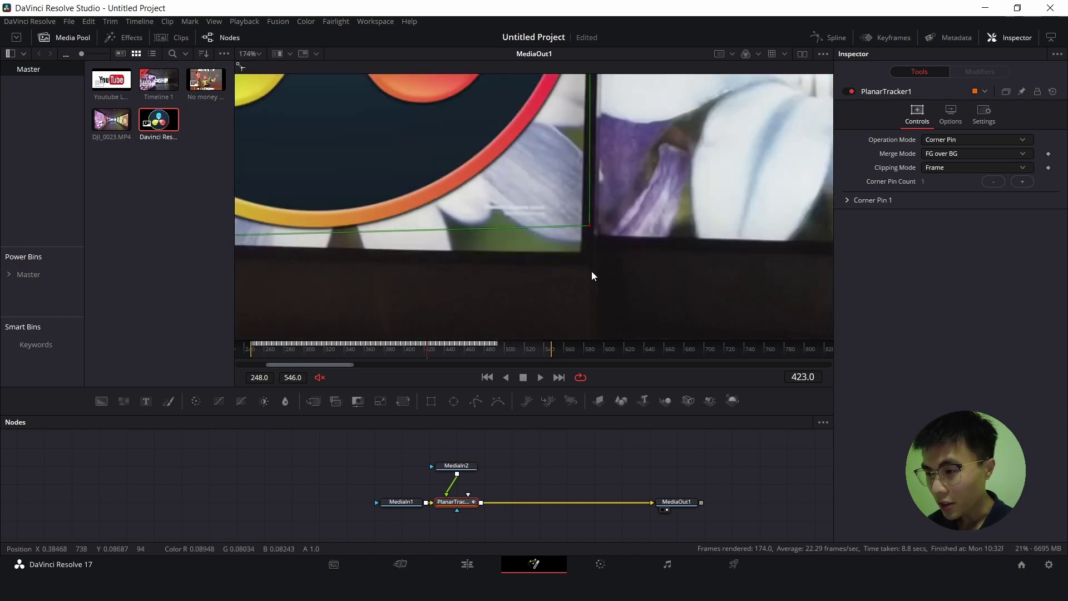
drag(589, 226, 581, 253)
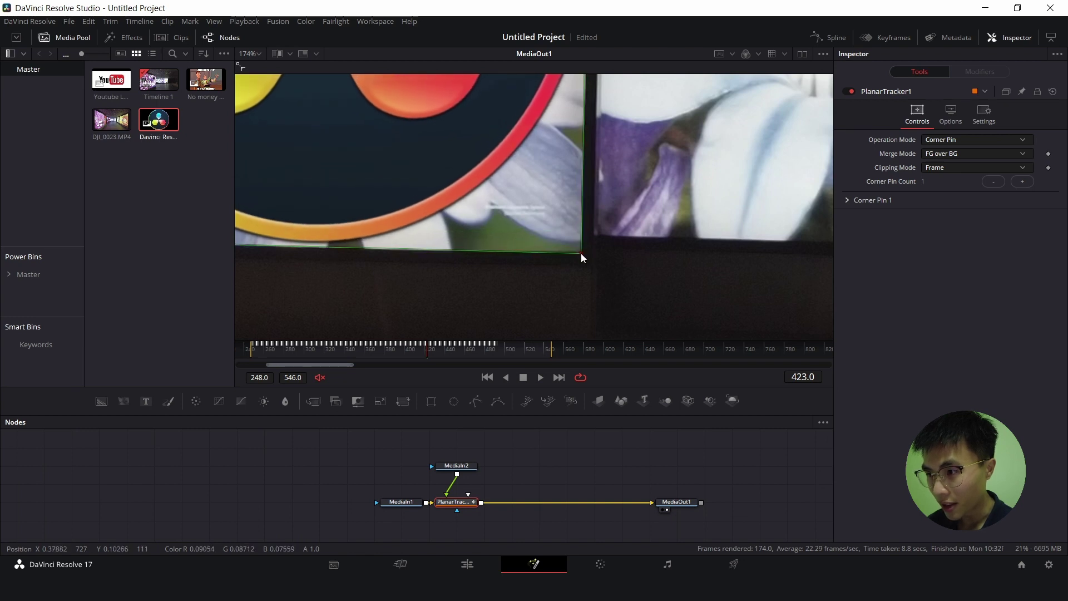
Examine up close how the pinned logo's corners line up with the first flower panel's edges
scroll(346, 301, down, 5)
scroll(341, 269, up, 5)
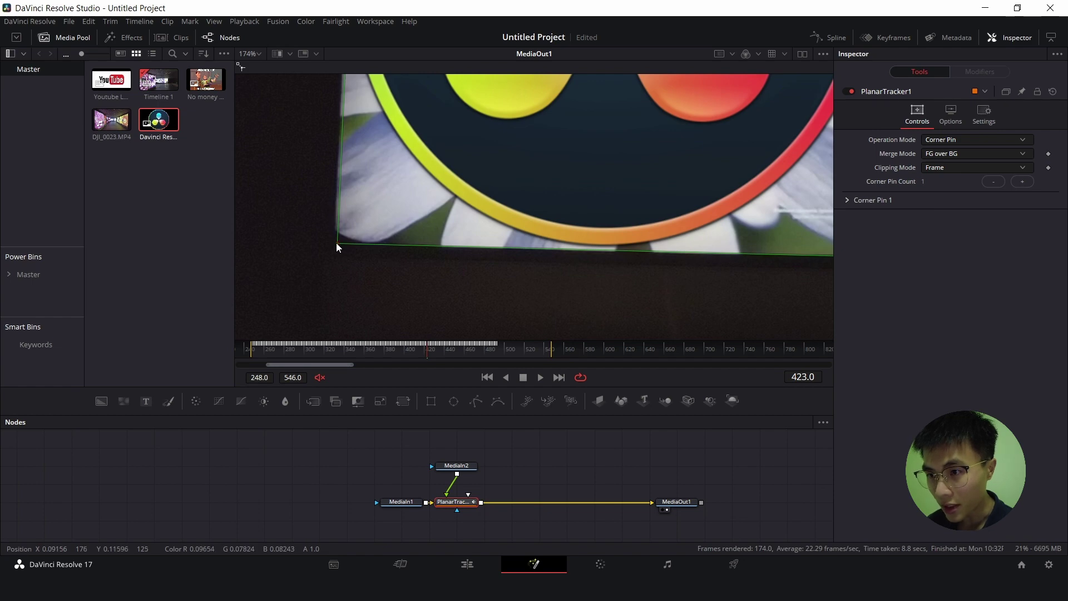
scroll(412, 167, down, 3)
drag(421, 165, 422, 291)
scroll(558, 235, up, 5)
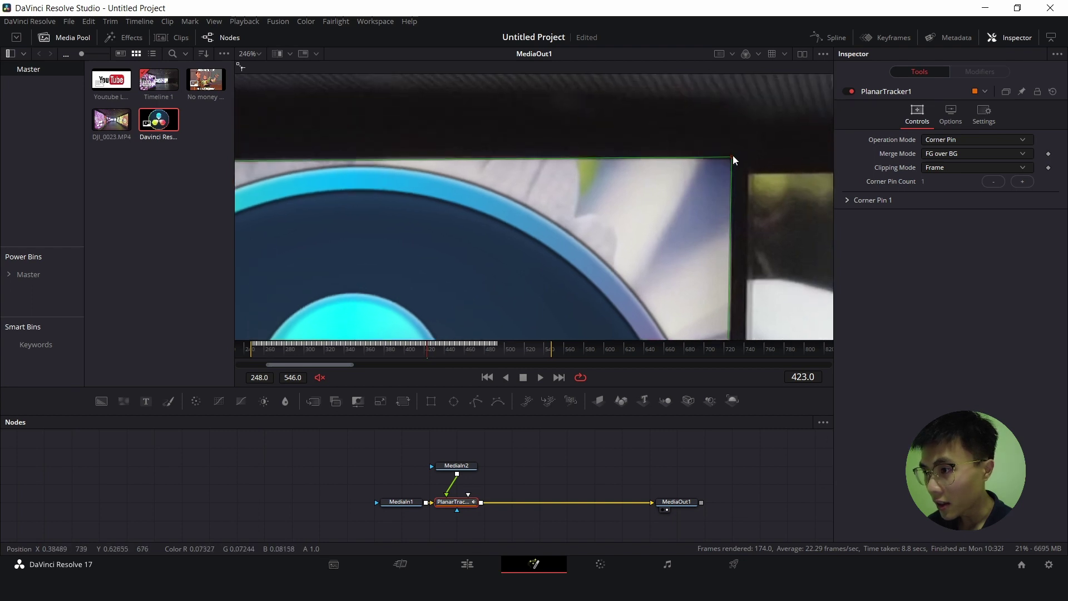
scroll(676, 205, left, 5)
scroll(557, 234, left, 5)
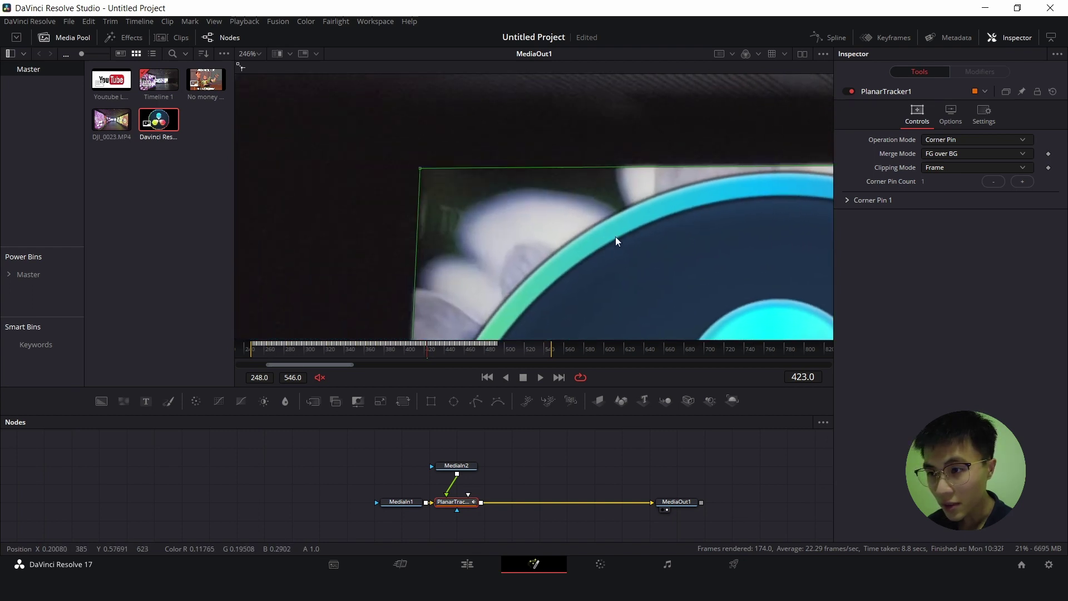
scroll(427, 162, up, 2)
scroll(473, 211, down, 4)
scroll(522, 259, down, 6)
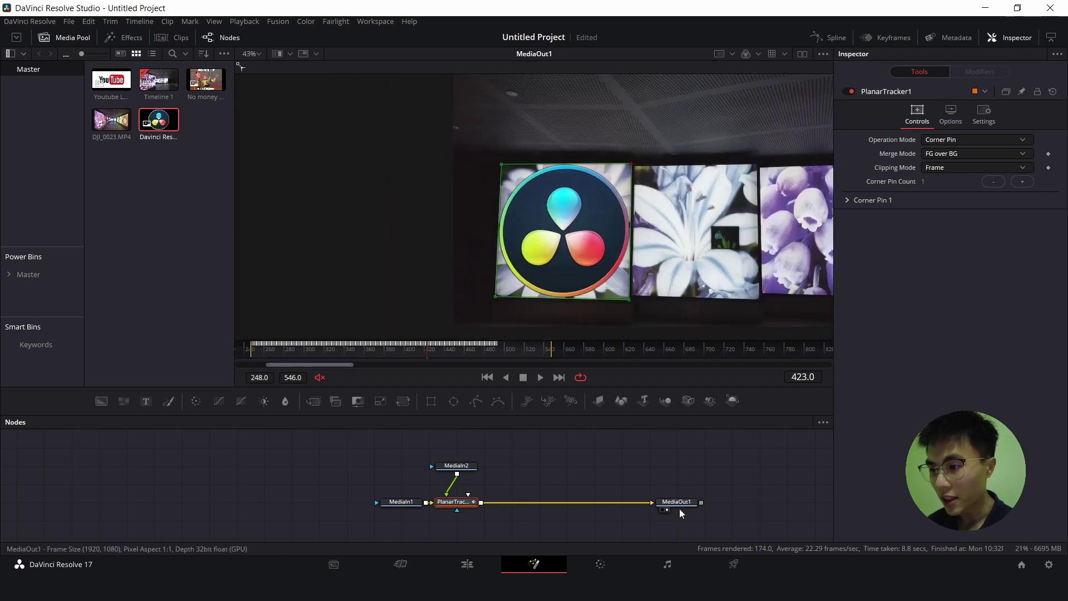
Play the composite from near the clip's start with the output node selected to check the logo's tracking
click(674, 503)
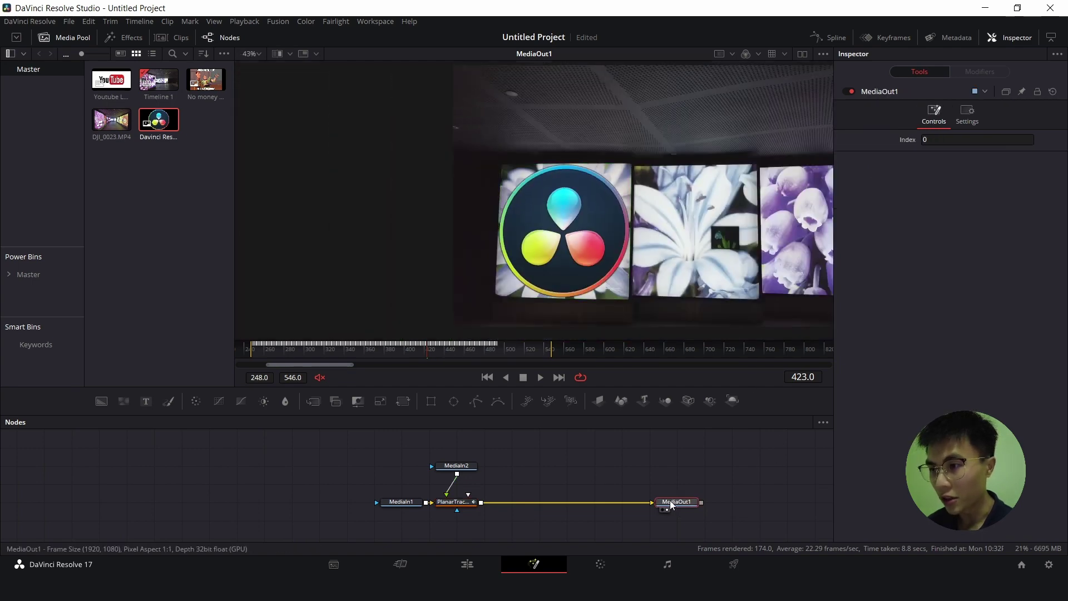
click(258, 348)
key(space)
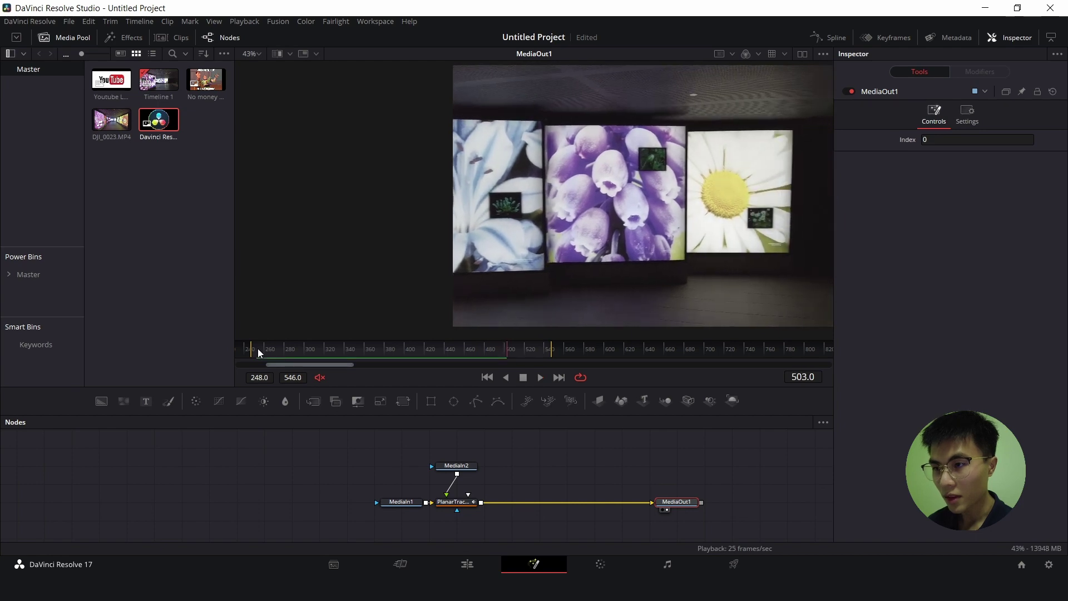
click(259, 348)
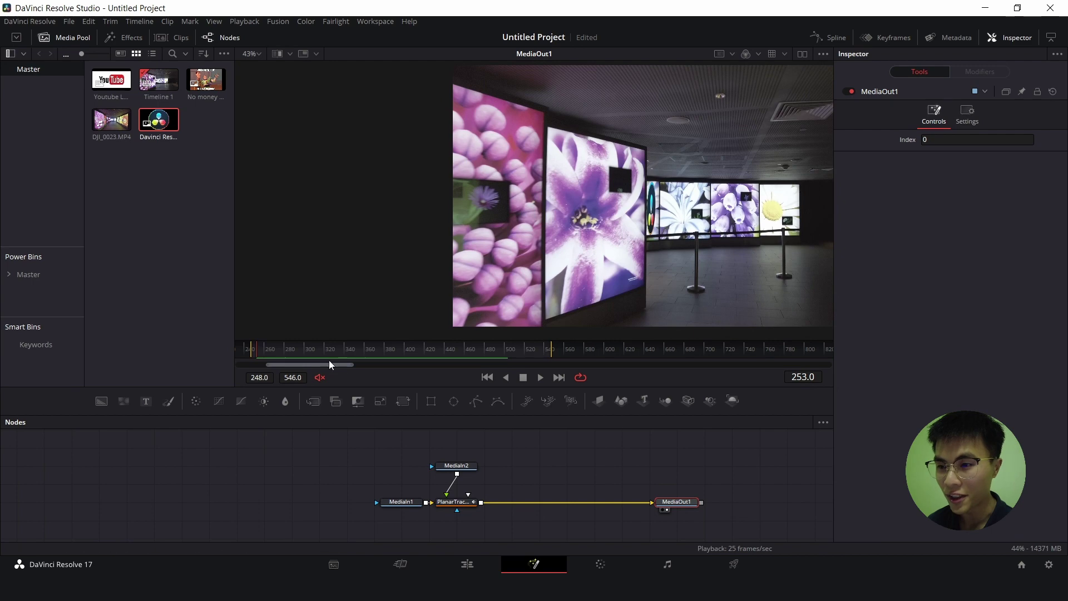
At frame 272, add a second Planar Tracker after the first and set its tracker to Hybrid Point/Area
mouse_move(273, 351)
mouse_down()
mouse_move(312, 350)
mouse_move(276, 353)
mouse_up()
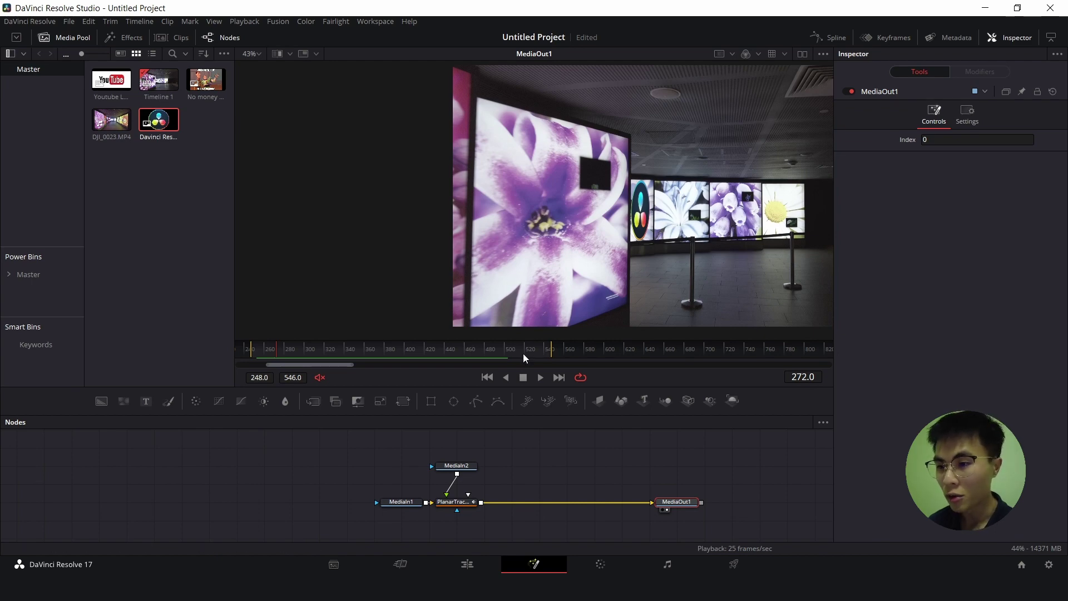
click(456, 503)
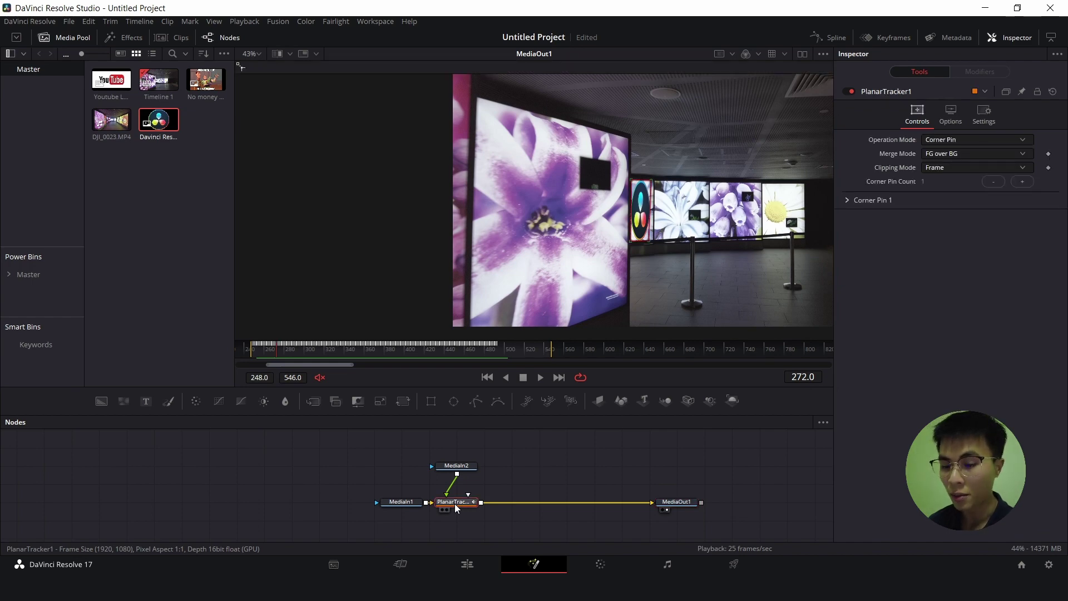
key(shift+space)
text(plana)
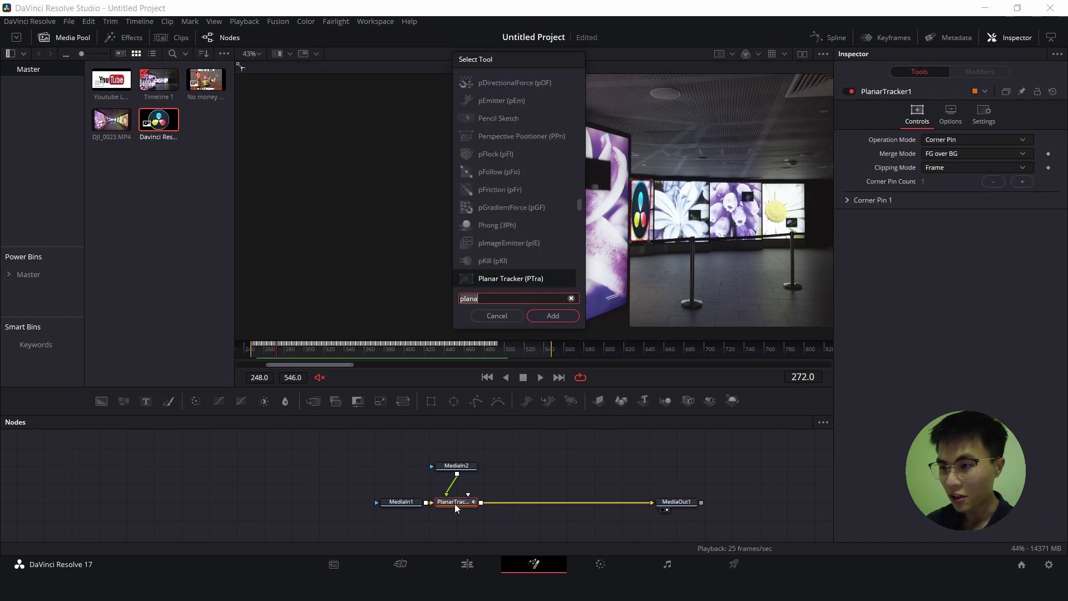
key(Return)
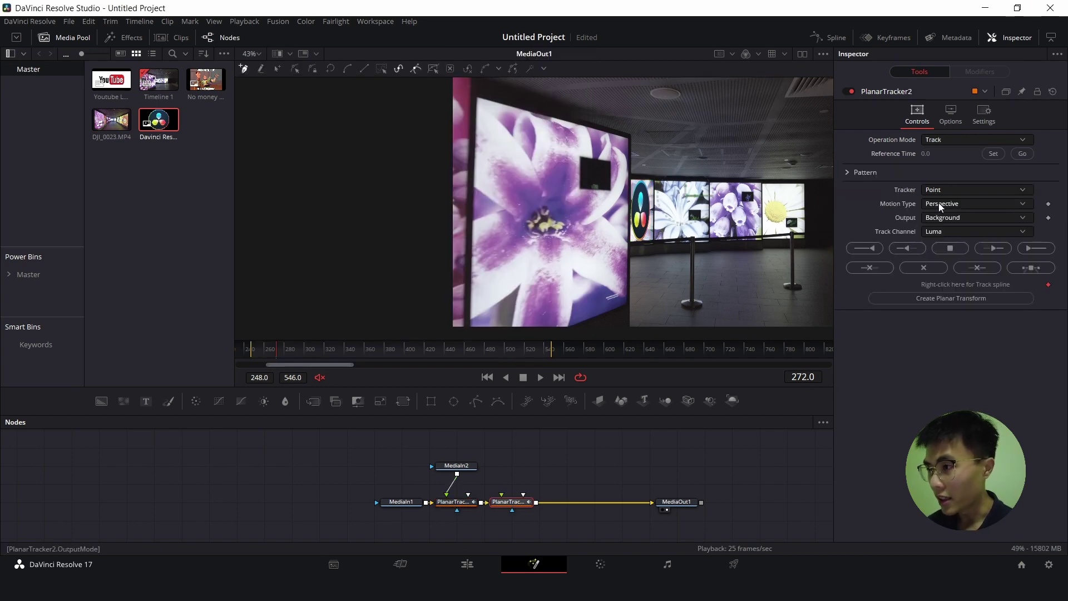
click(956, 190)
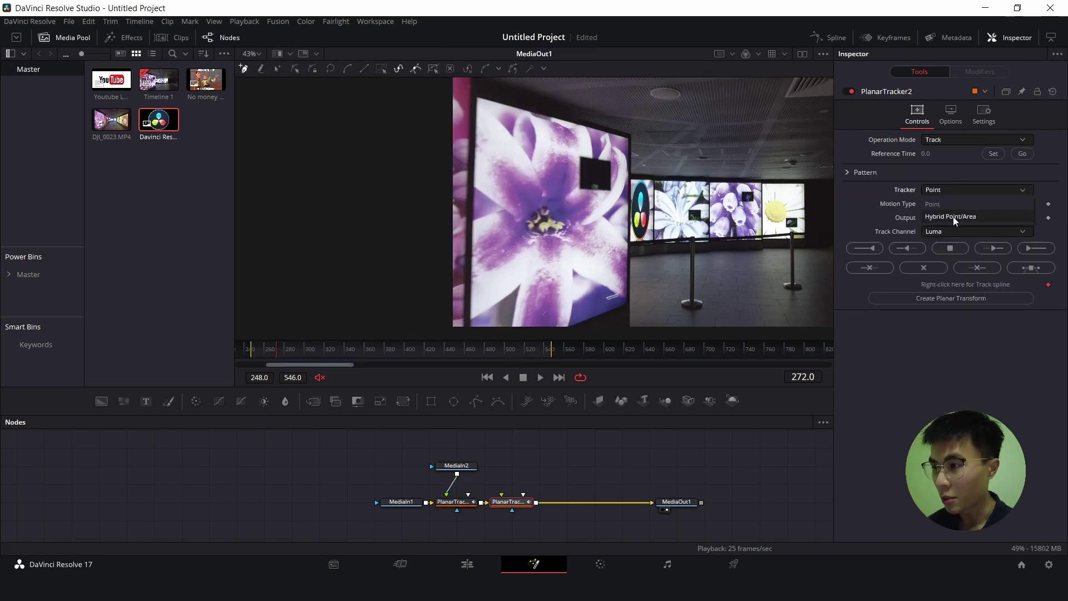
click(953, 216)
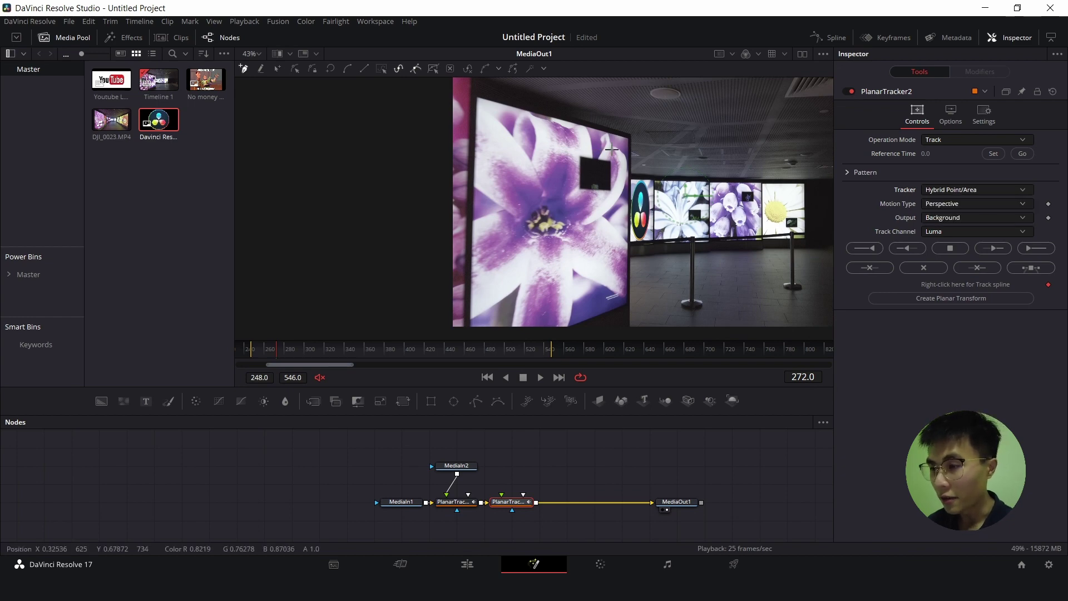
Outline the large purple flower panel in the foreground with a closed four-corner tracking shape at frame 272
scroll(626, 146, up, 3)
scroll(632, 248, down, 3)
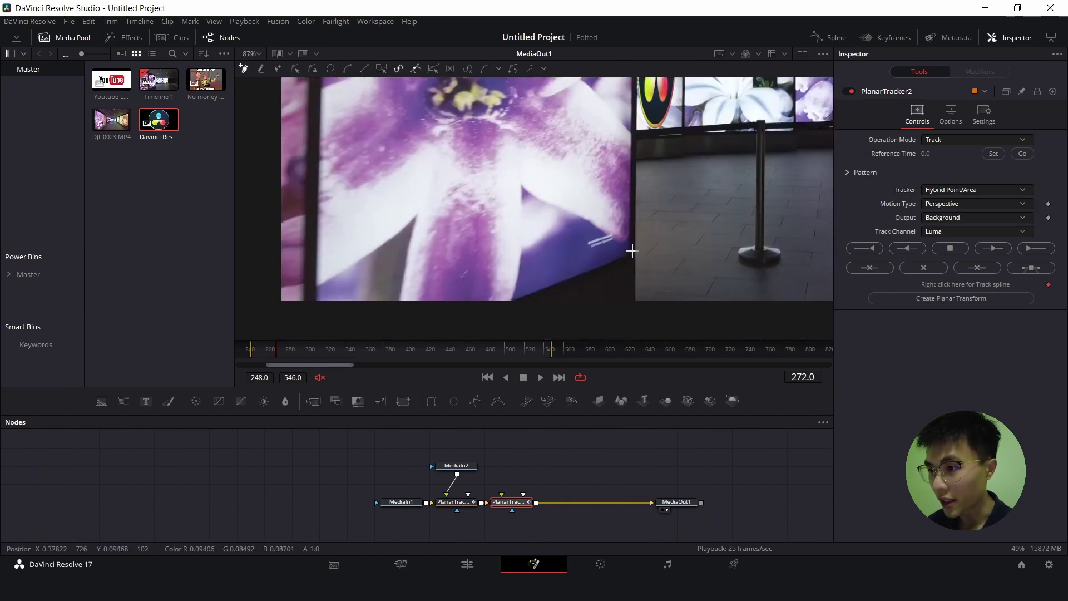
click(632, 256)
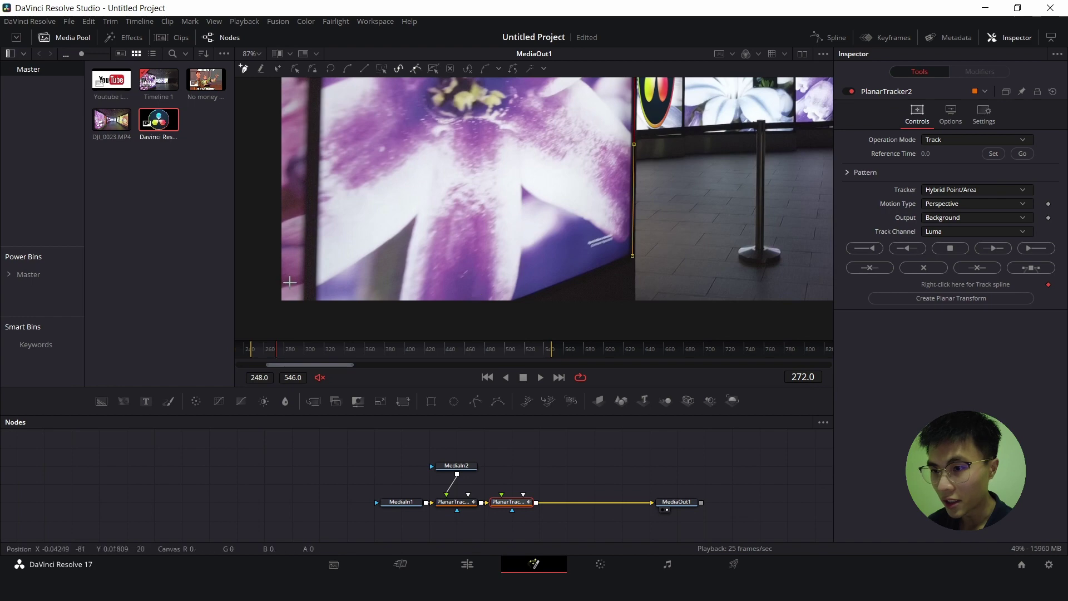
scroll(315, 267, up, 5)
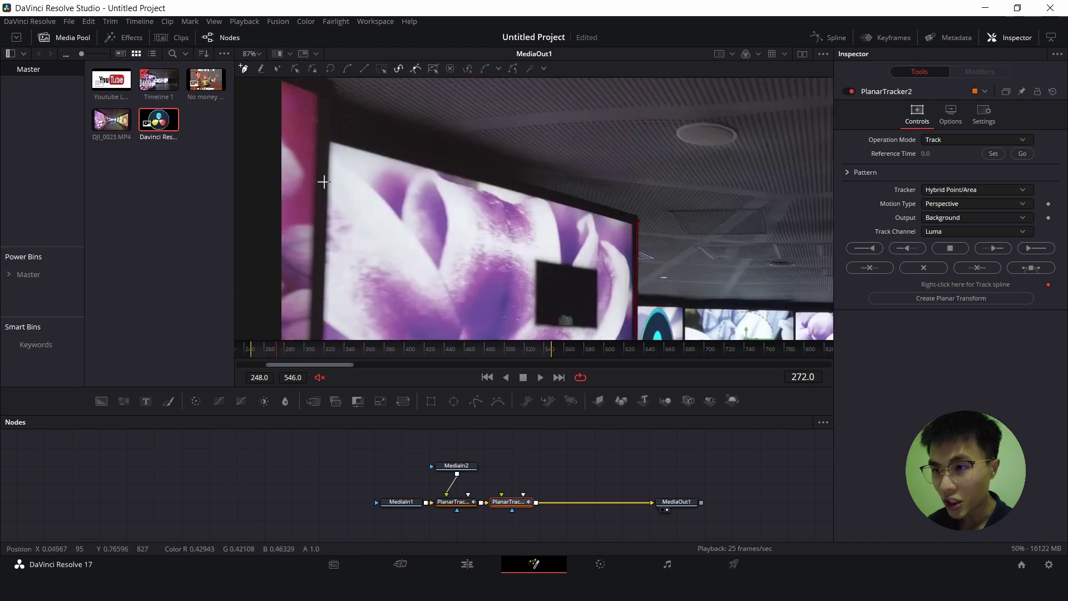
click(323, 137)
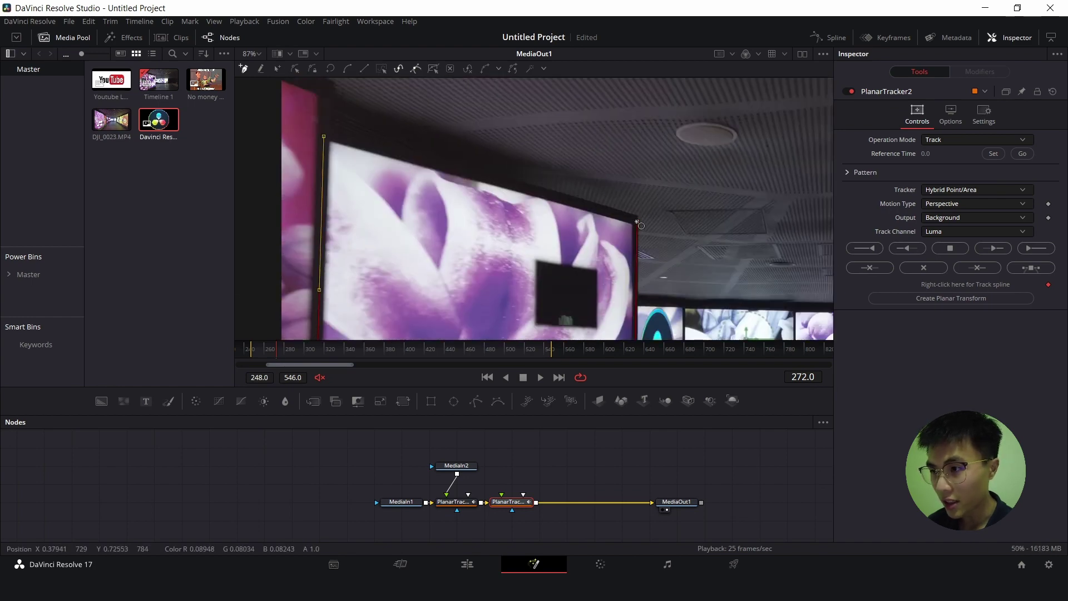
click(636, 221)
scroll(681, 256, up, 4)
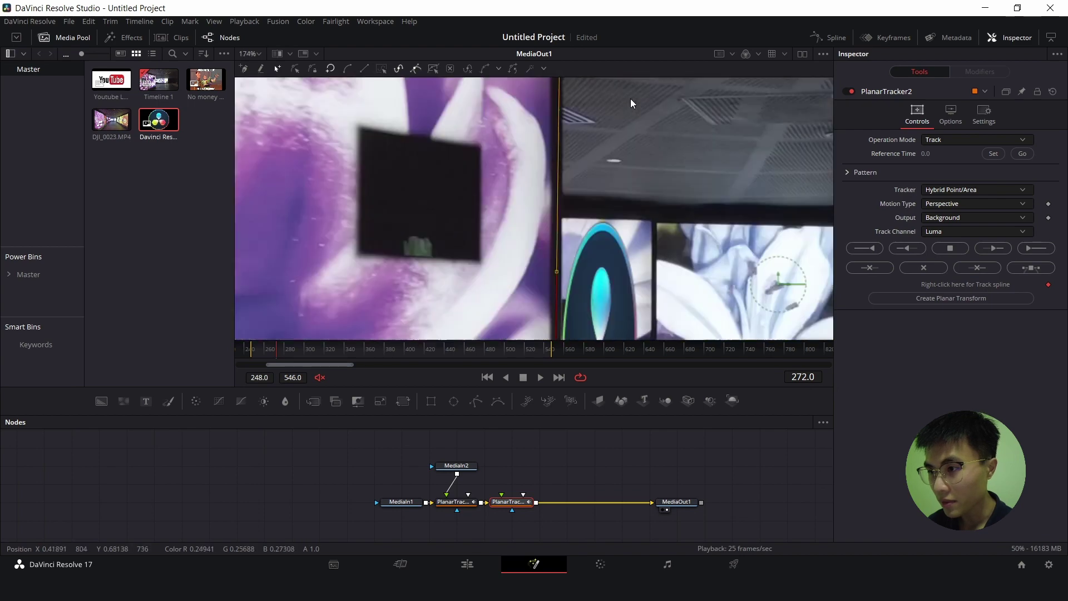
scroll(645, 231, down, 10)
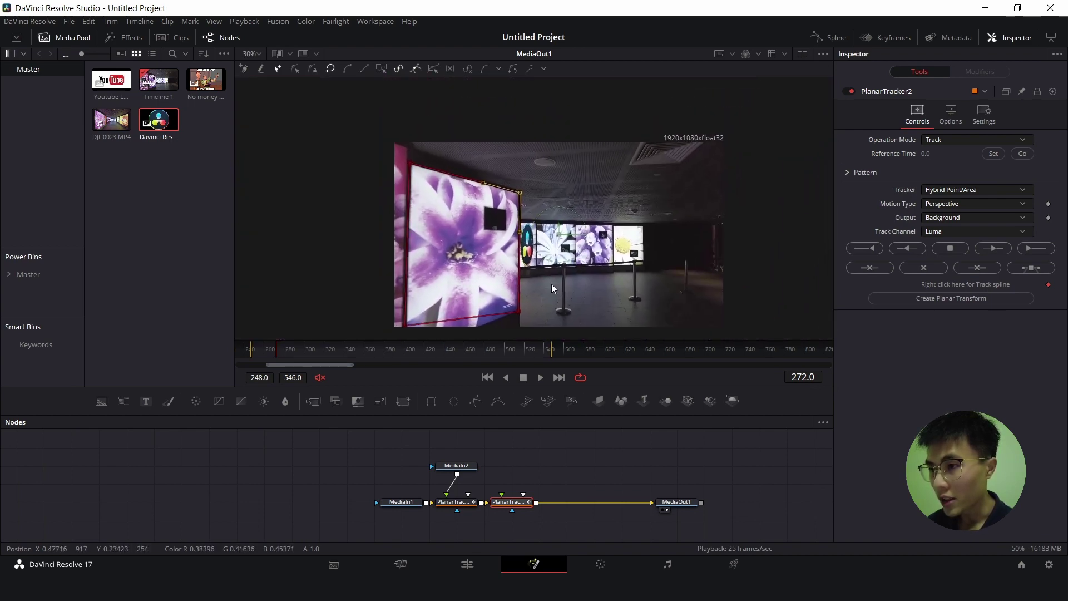
Set the second tracker's reference time to frame 272 and track the purple panel forward, then from frame 277 back to the clip's start
click(993, 155)
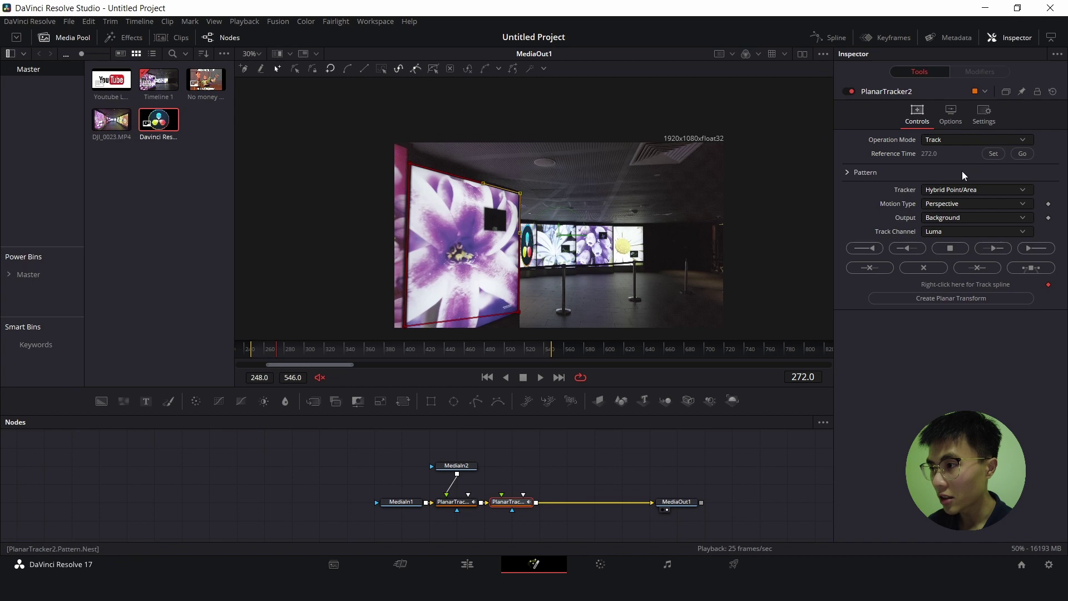
click(1023, 251)
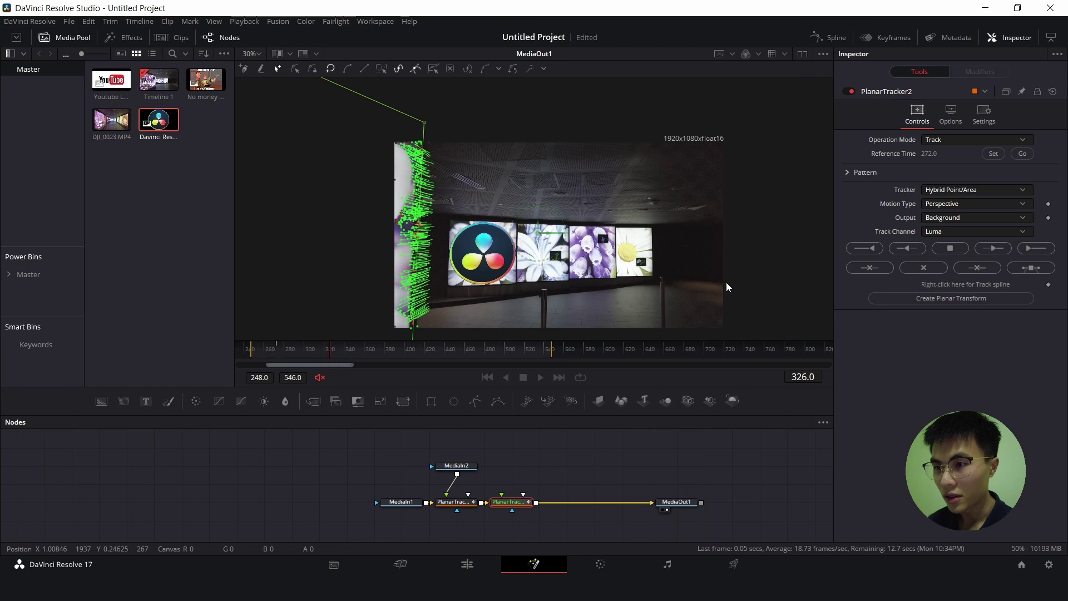
scroll(727, 282, down, 2)
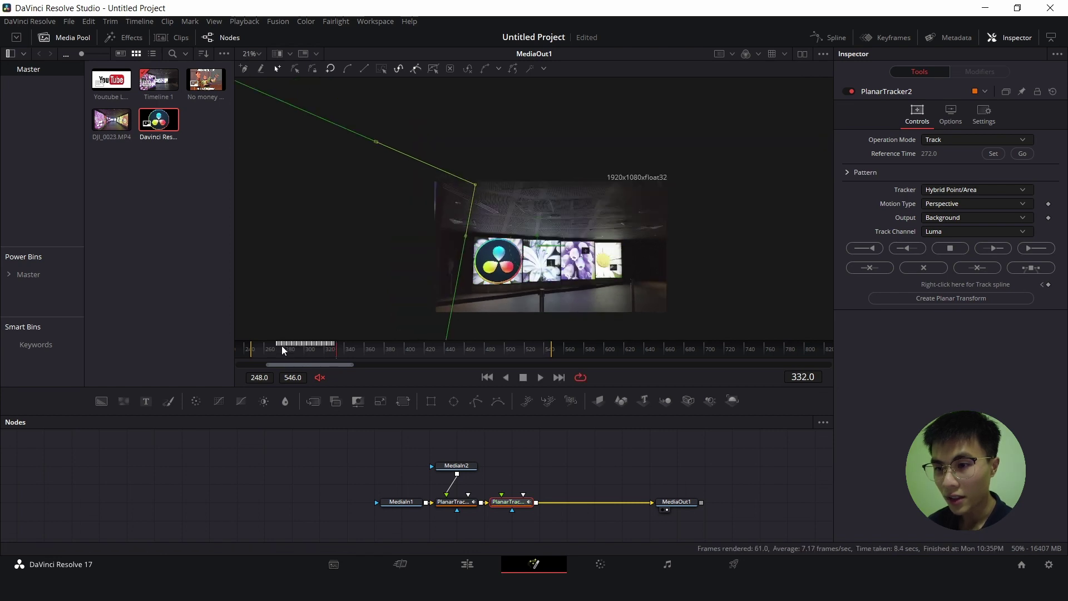
click(282, 346)
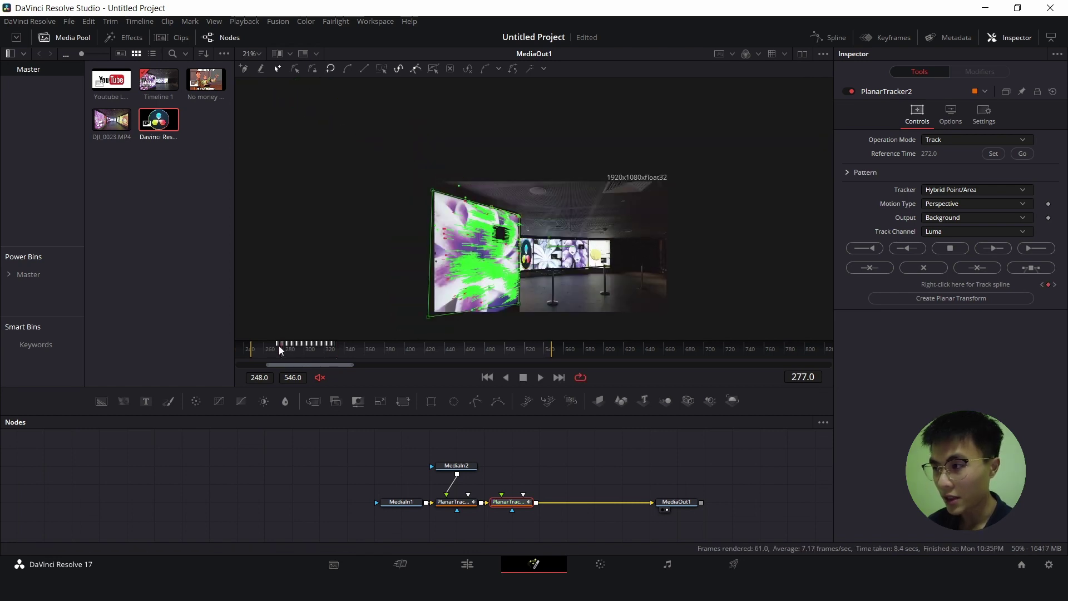
click(864, 248)
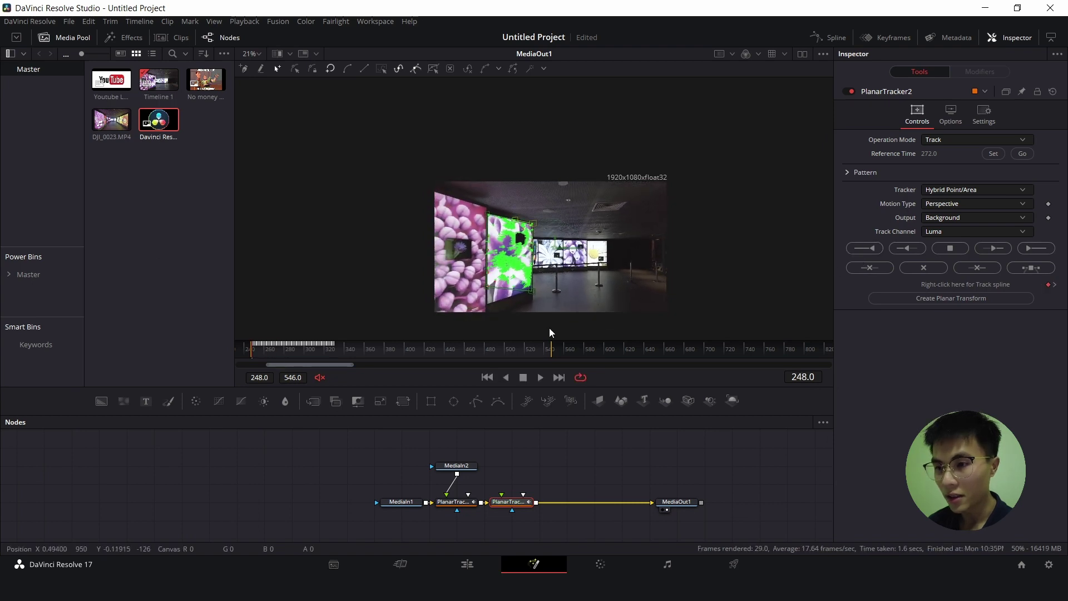
scroll(569, 284, up, 4)
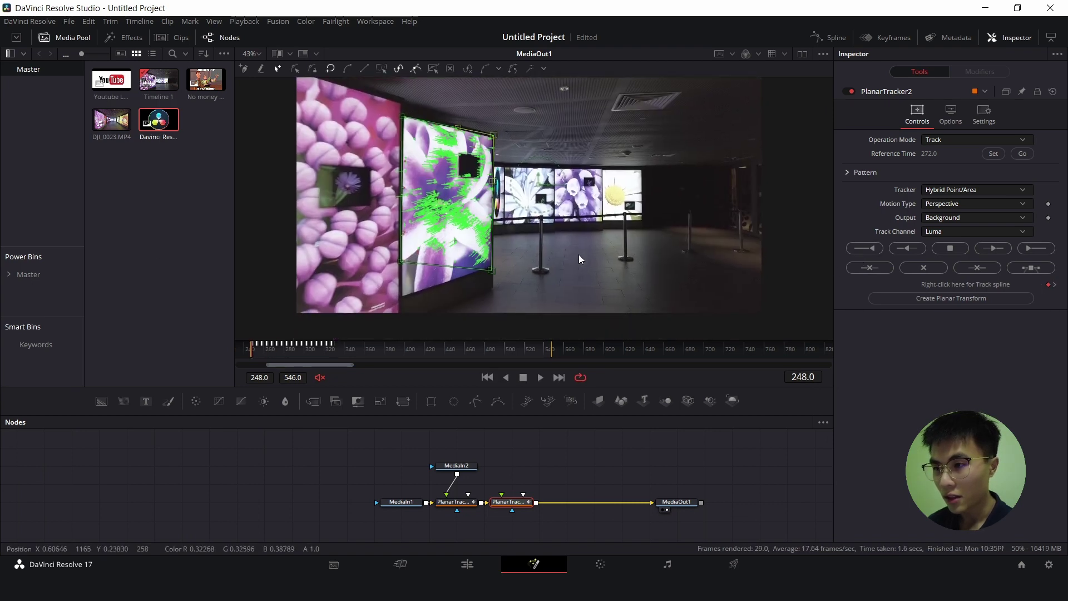
Return to the second planar tracker's reference frame 272 and create a Planar Transform from its tracking data
click(1023, 154)
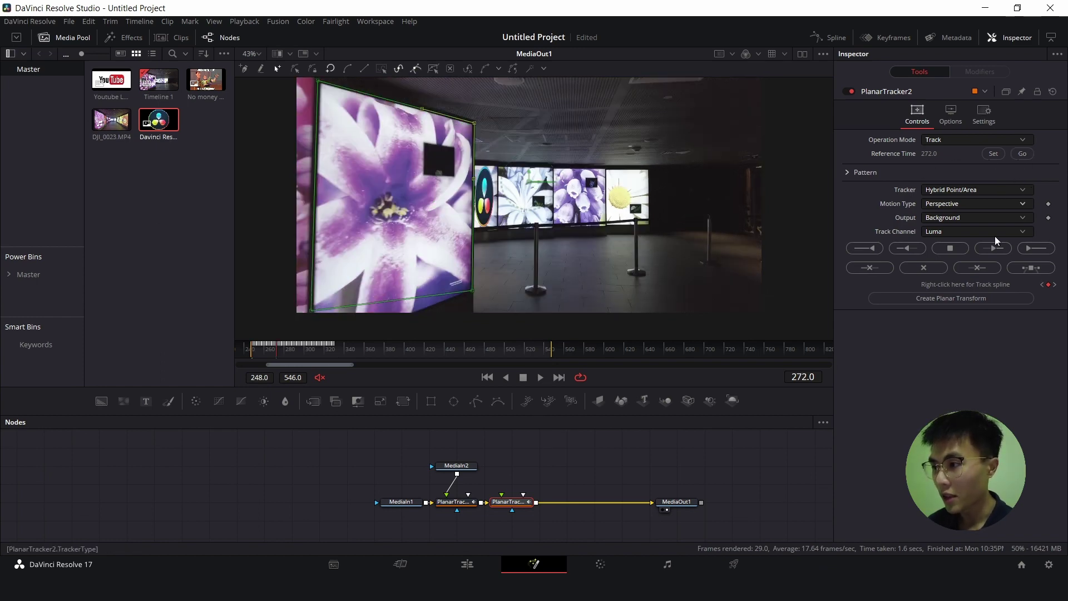
click(951, 297)
scroll(436, 490, up, 3)
drag(436, 489, 299, 486)
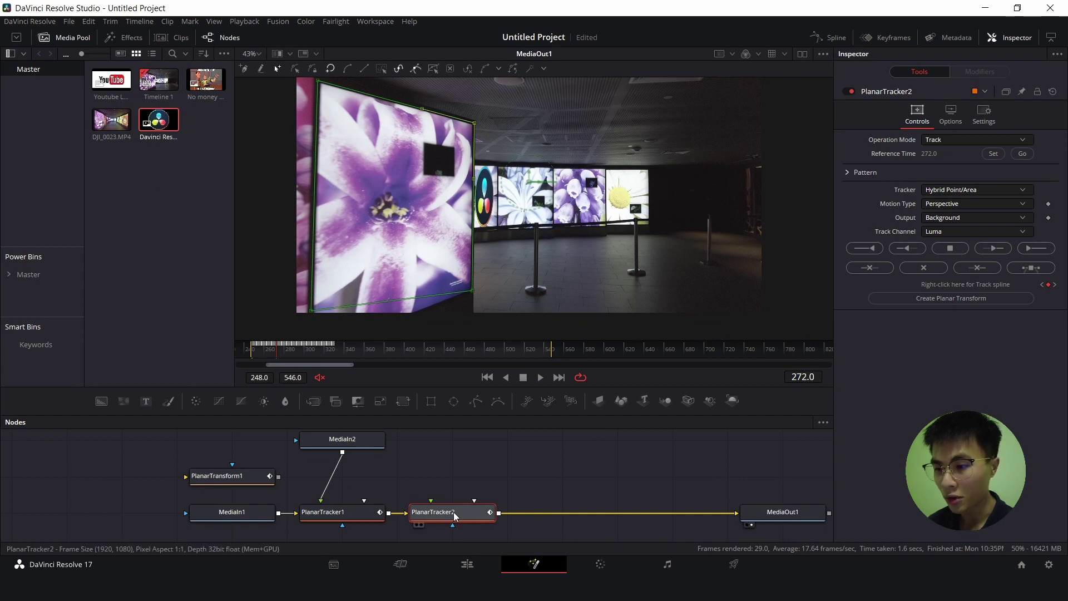
Detach the second planar tracker from the node chain and insert the Planar Transform between the first planar tracker and the output node
drag(453, 512, 520, 519)
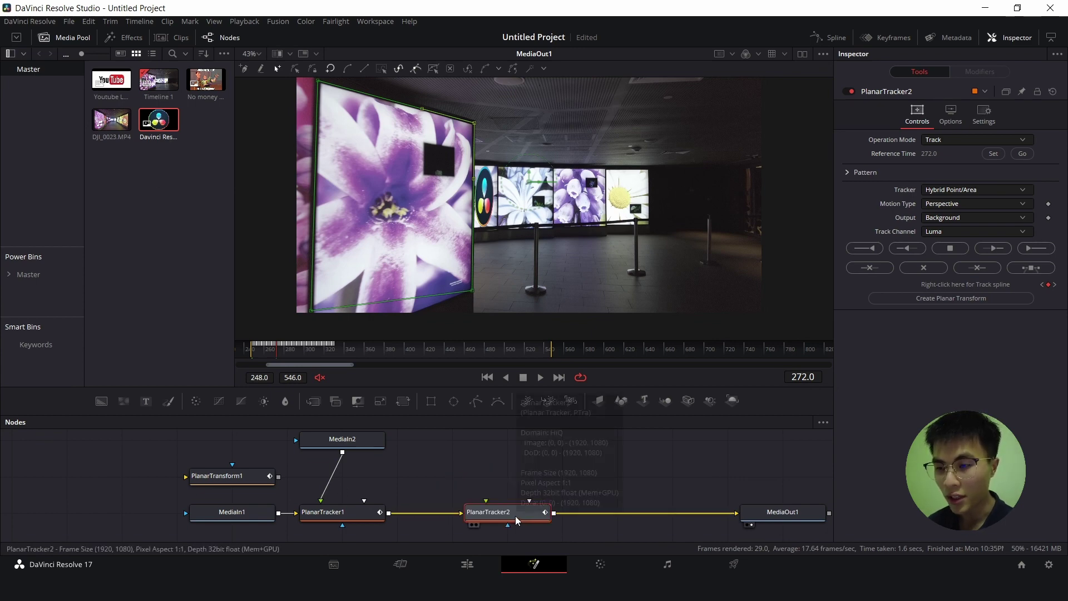
drag(515, 515, 79, 479)
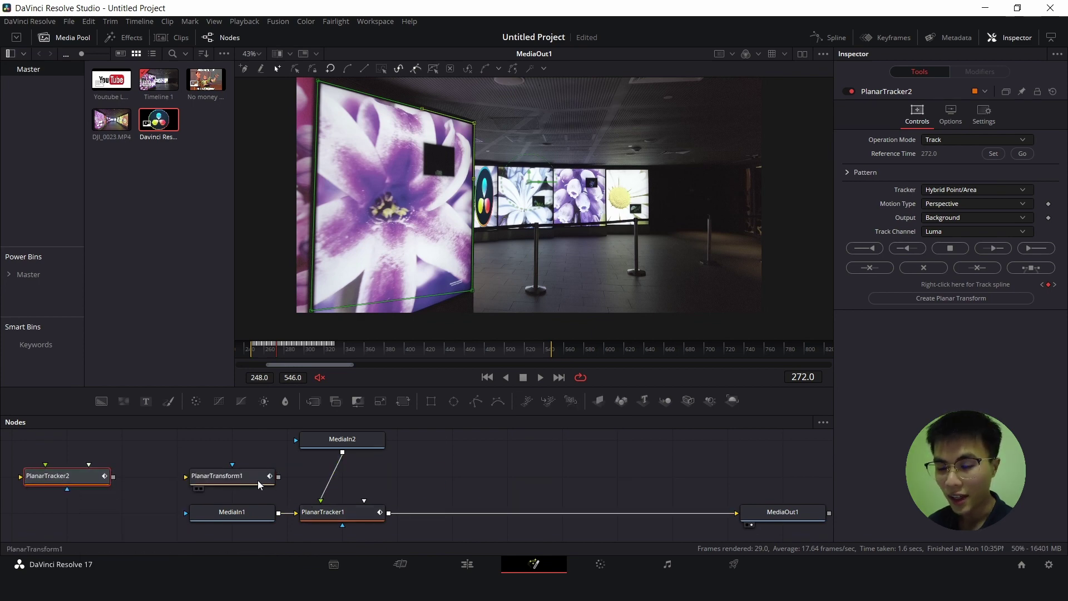
click(228, 475)
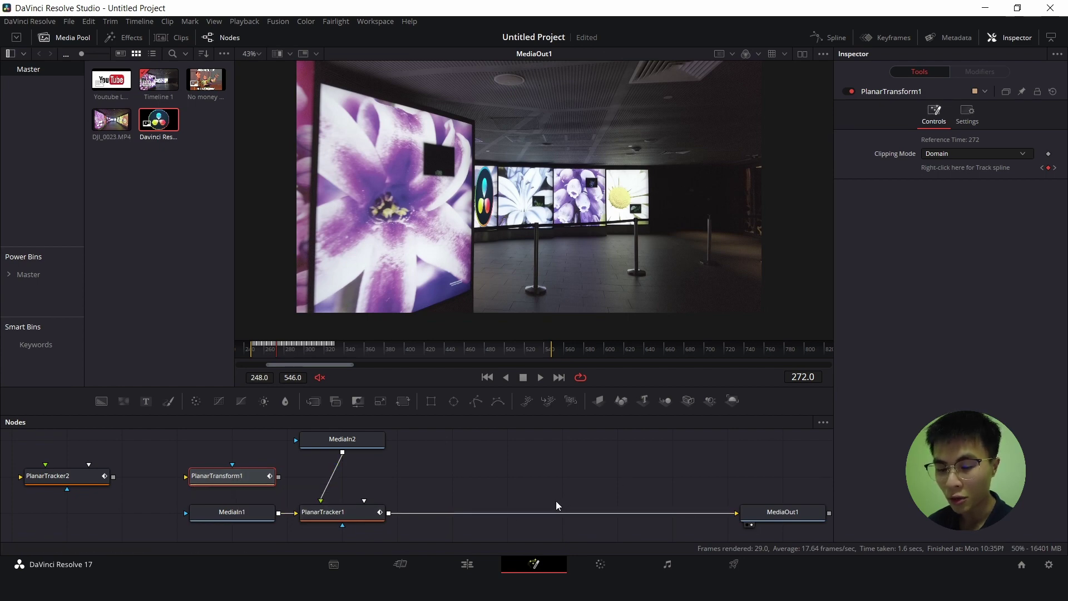
drag(241, 477, 567, 512)
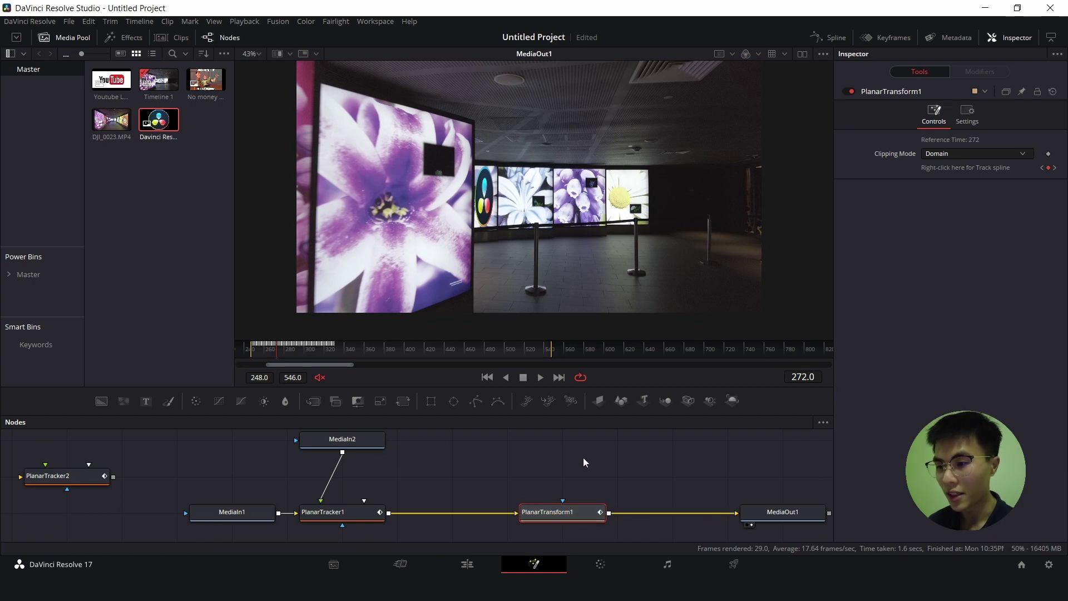
mouse_move(567, 513)
mouse_down()
mouse_move(566, 477)
mouse_move(553, 509)
mouse_up()
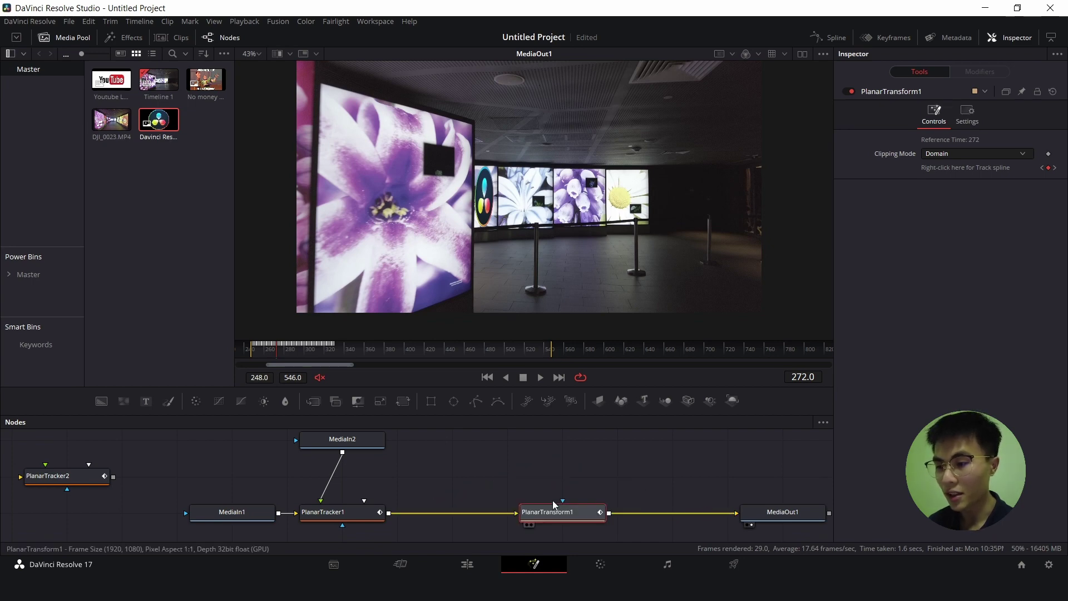
Add a Polygon mask node to the Planar Transform
scroll(588, 467, down, 3)
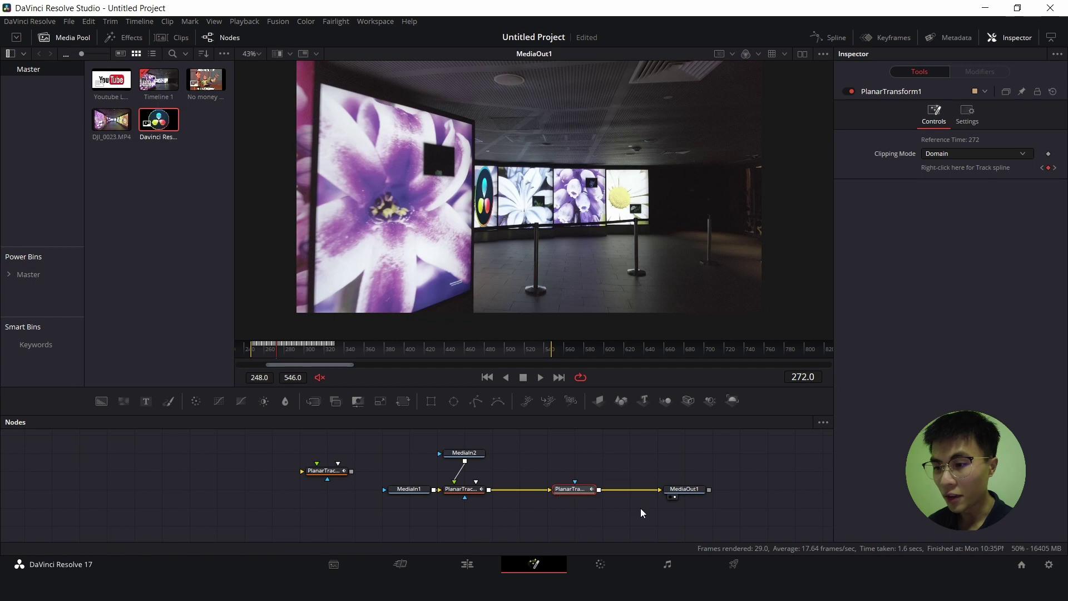
scroll(640, 509, up, 3)
scroll(552, 479, down, 1)
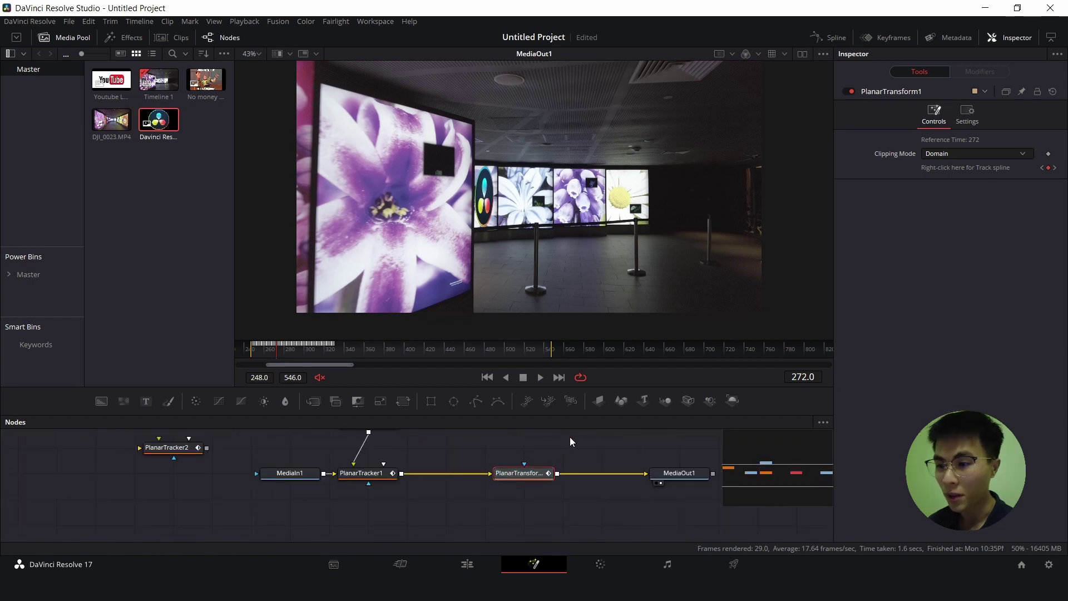
drag(572, 442, 522, 491)
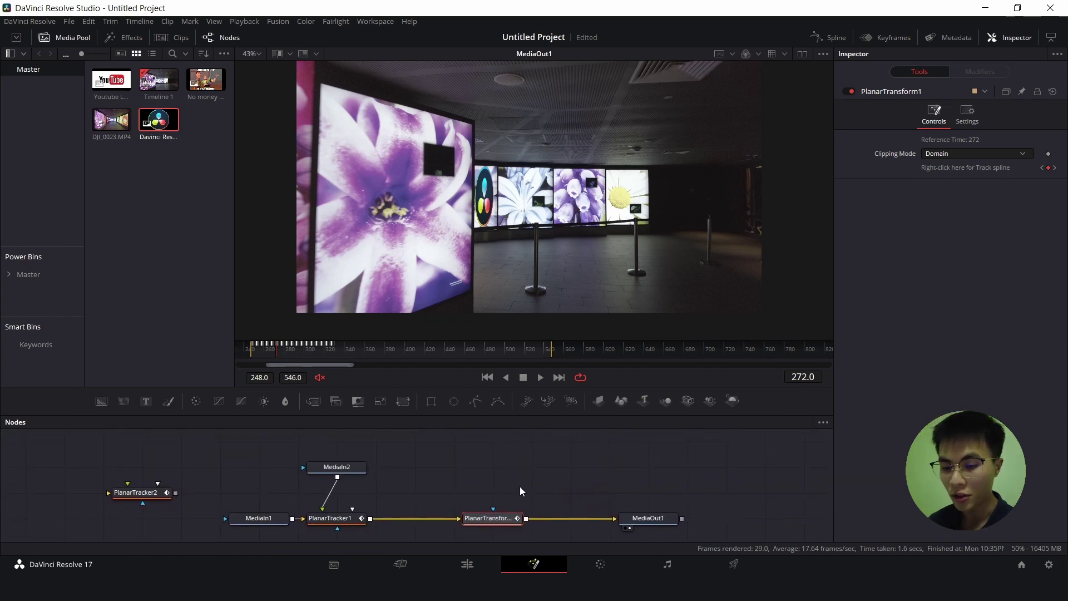
key(shift+space)
text(plana)
key(BackSpace)
key(BackSpace)
key(BackSpace)
key(BackSpace)
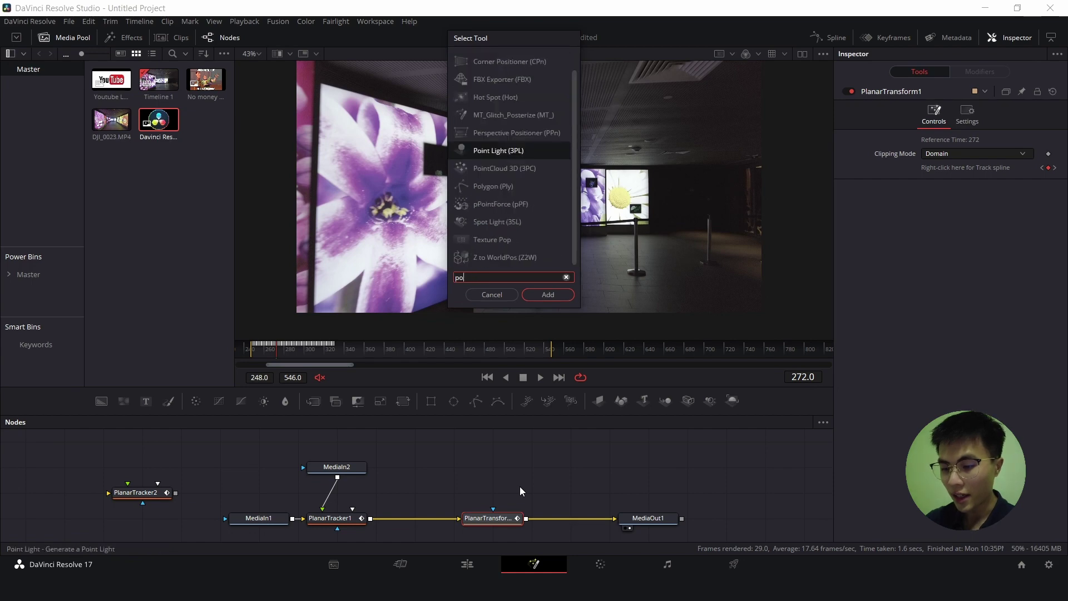
text(oly)
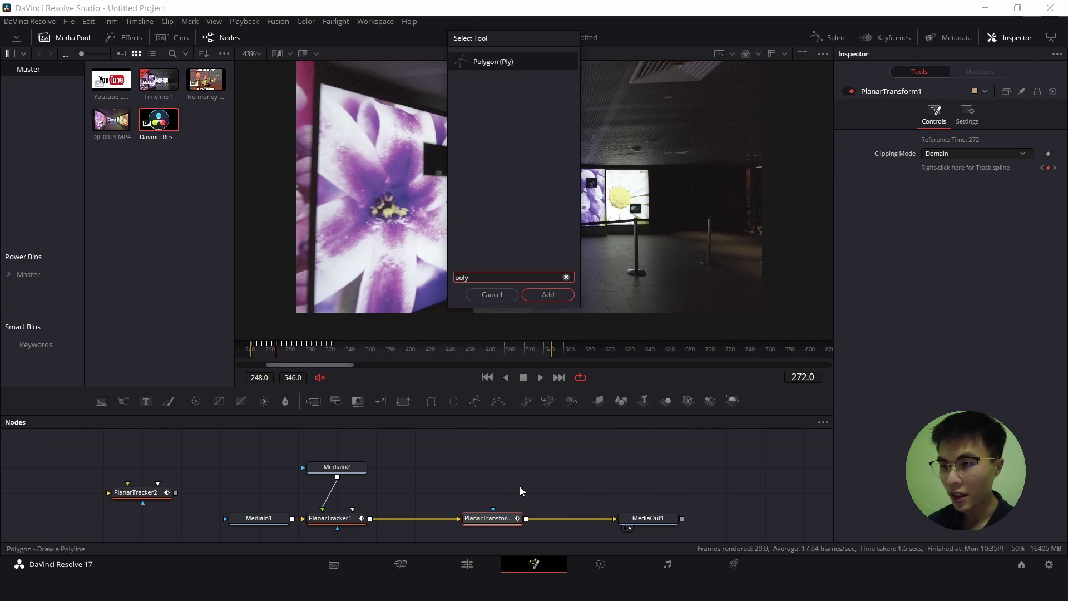
key(Return)
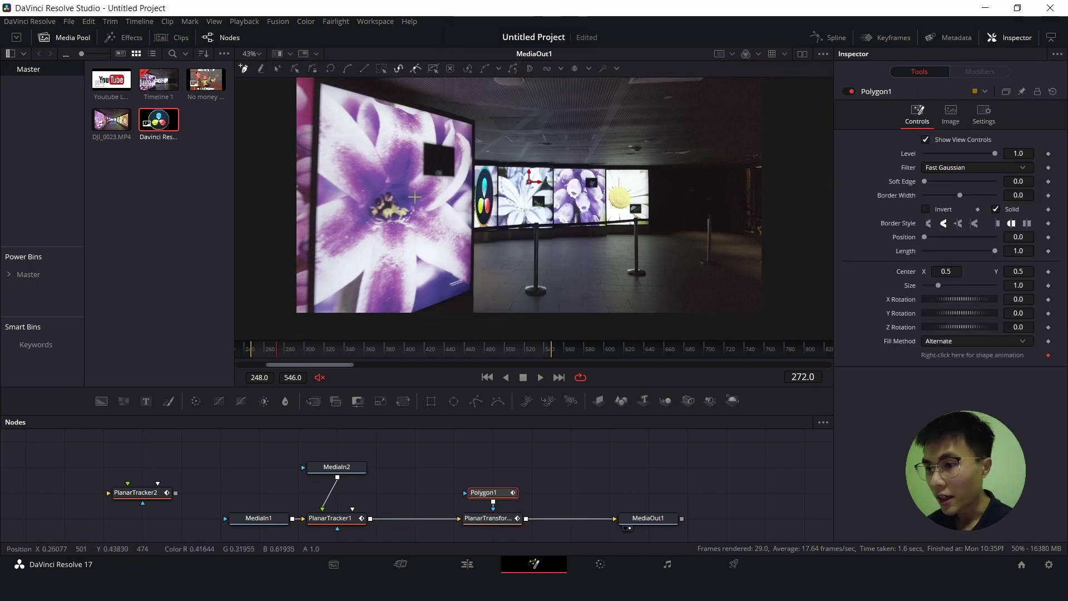
Draw a closed four-corner polygon around the large purple flower panel, including its dark frame, at frame 272
scroll(414, 197, up, 3)
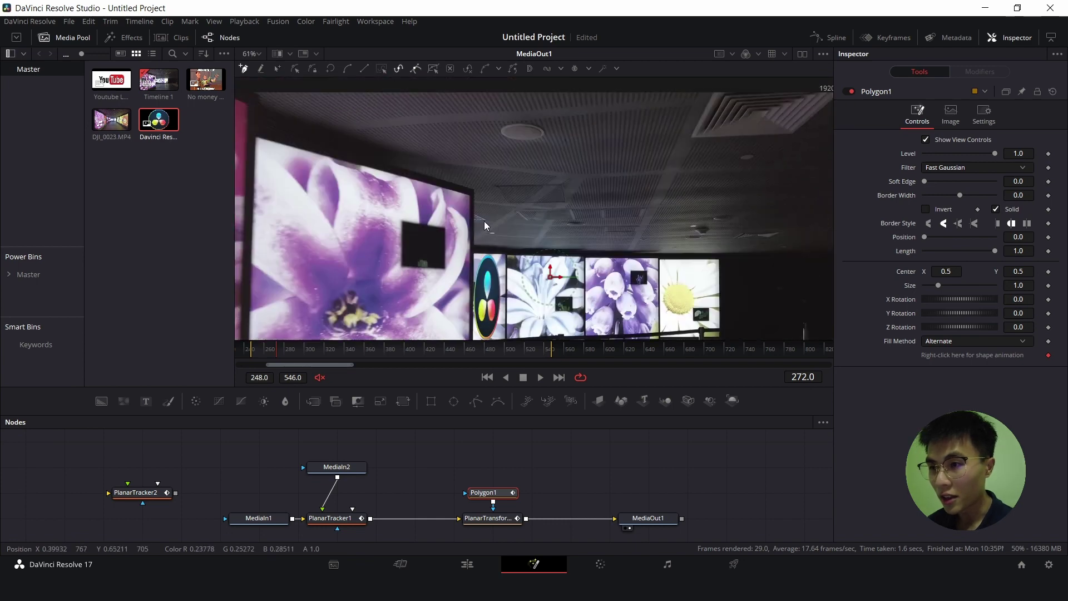
scroll(462, 173, up, 2)
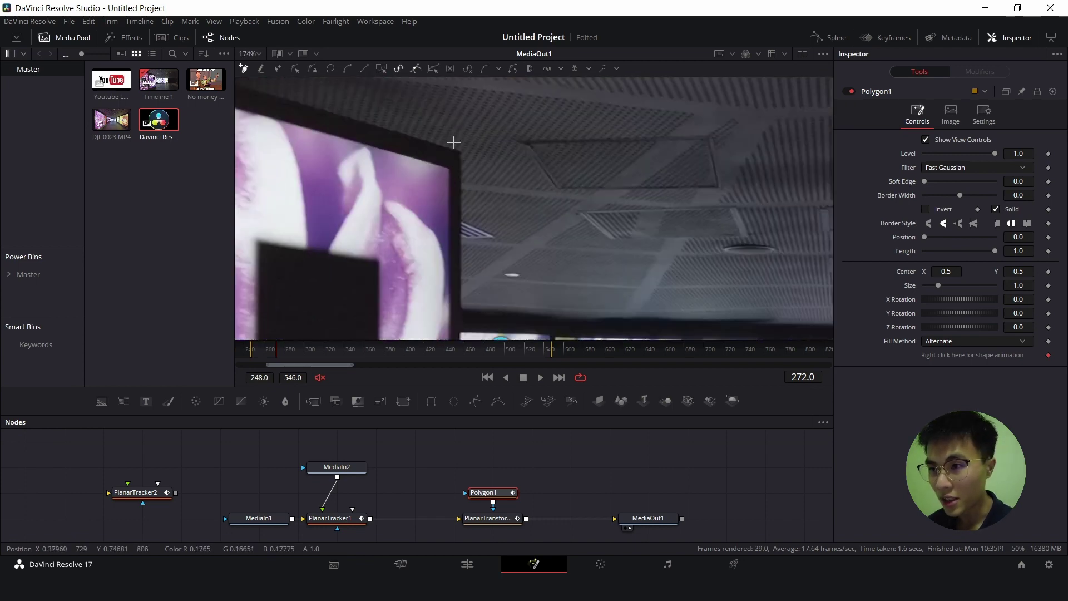
scroll(459, 150, down, 5)
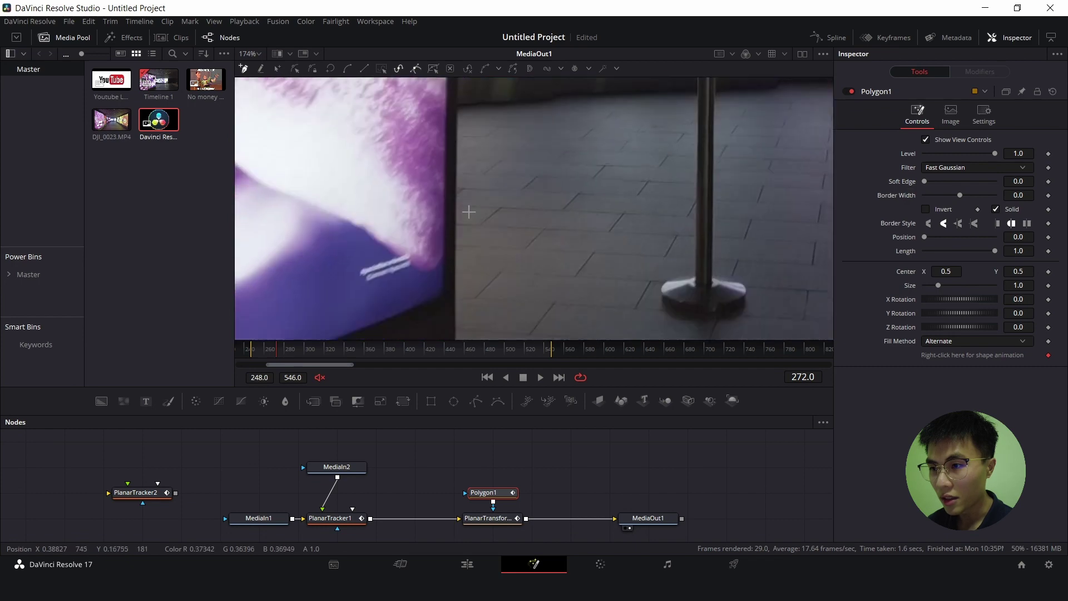
scroll(455, 232, down, 4)
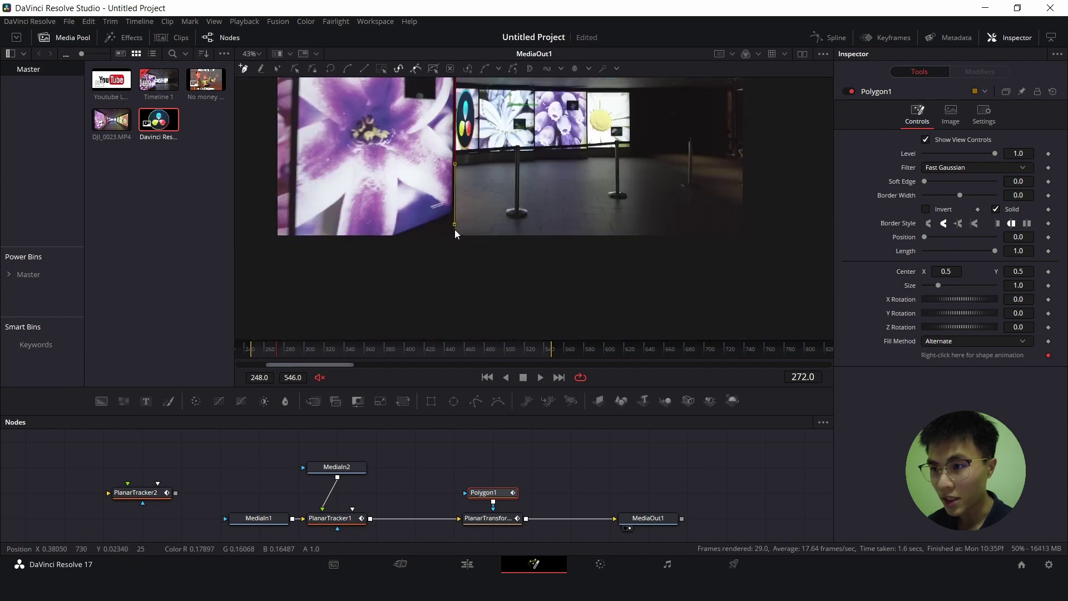
scroll(445, 239, left, 3)
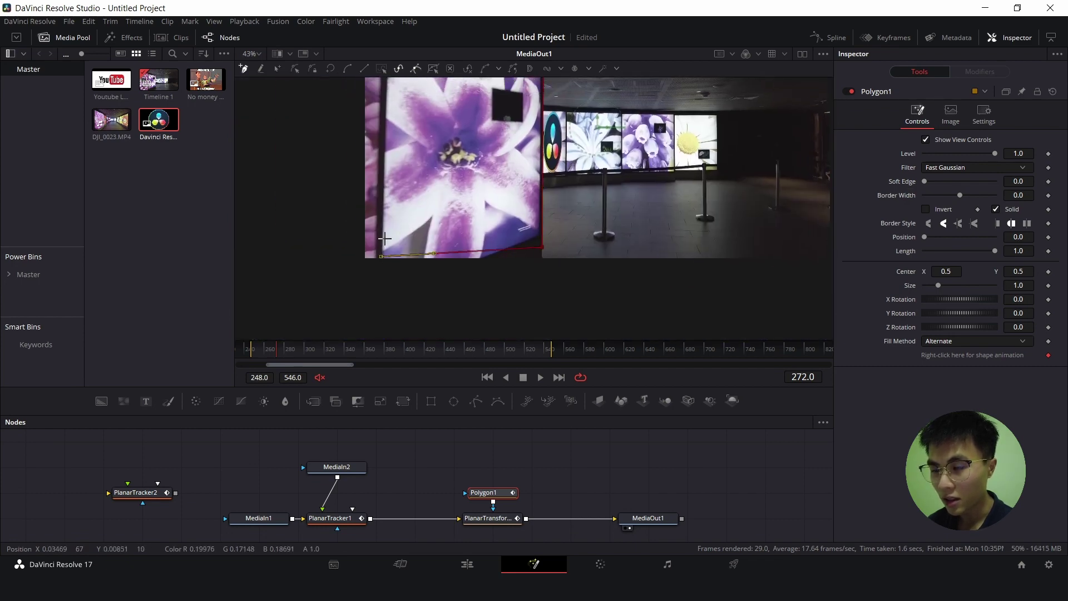
scroll(384, 222, up, 3)
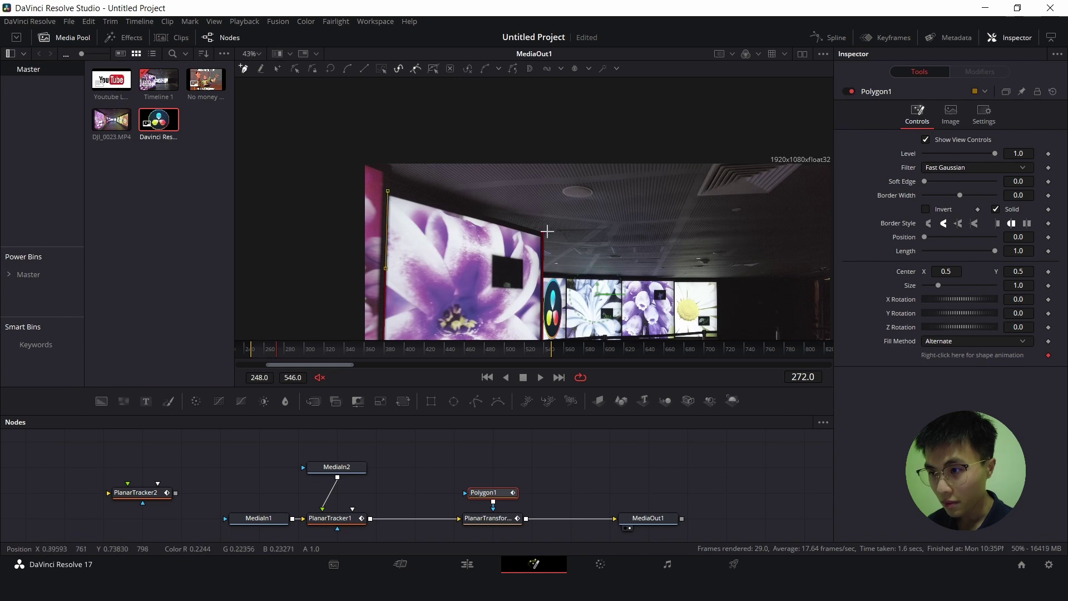
scroll(569, 262, up, 8)
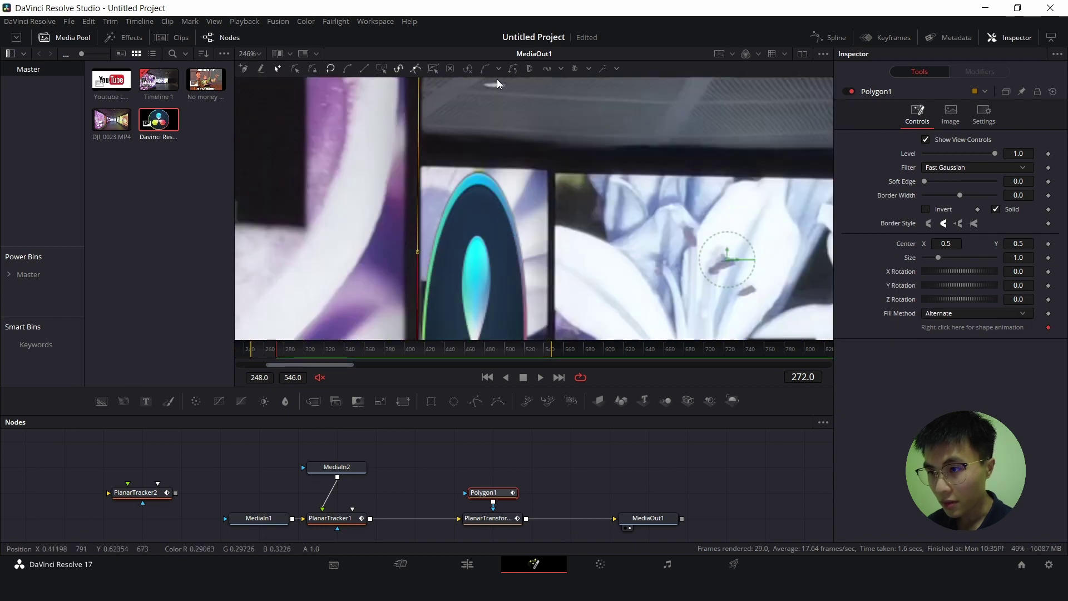
Inspect up close how the polygon's edge and upper corner follow the purple panel's dark frame
scroll(482, 166, down, 3)
scroll(482, 166, down, 6)
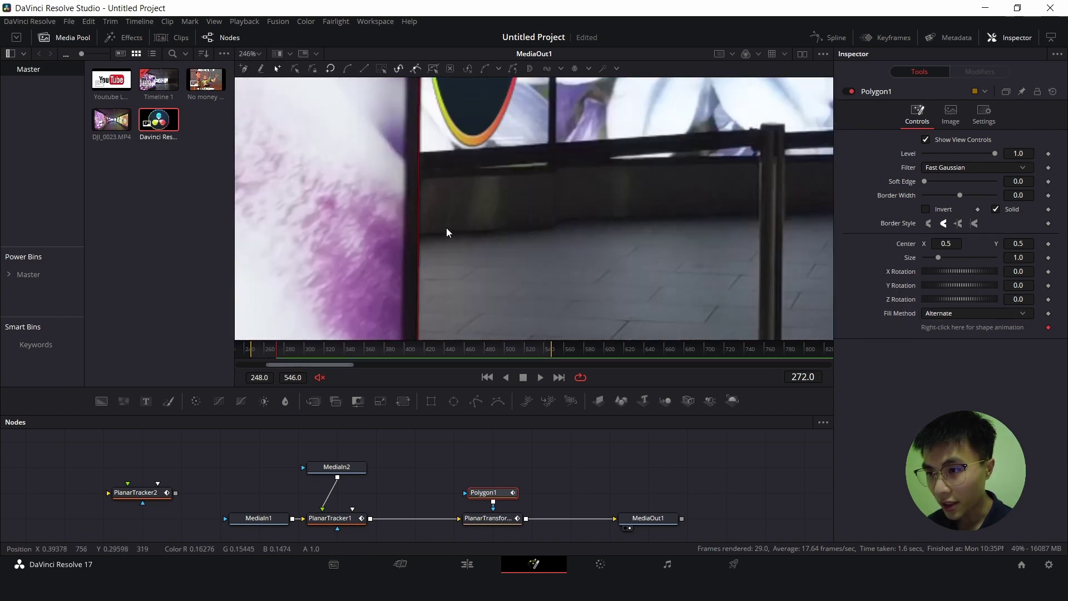
scroll(434, 178, down, 2)
scroll(457, 262, up, 6)
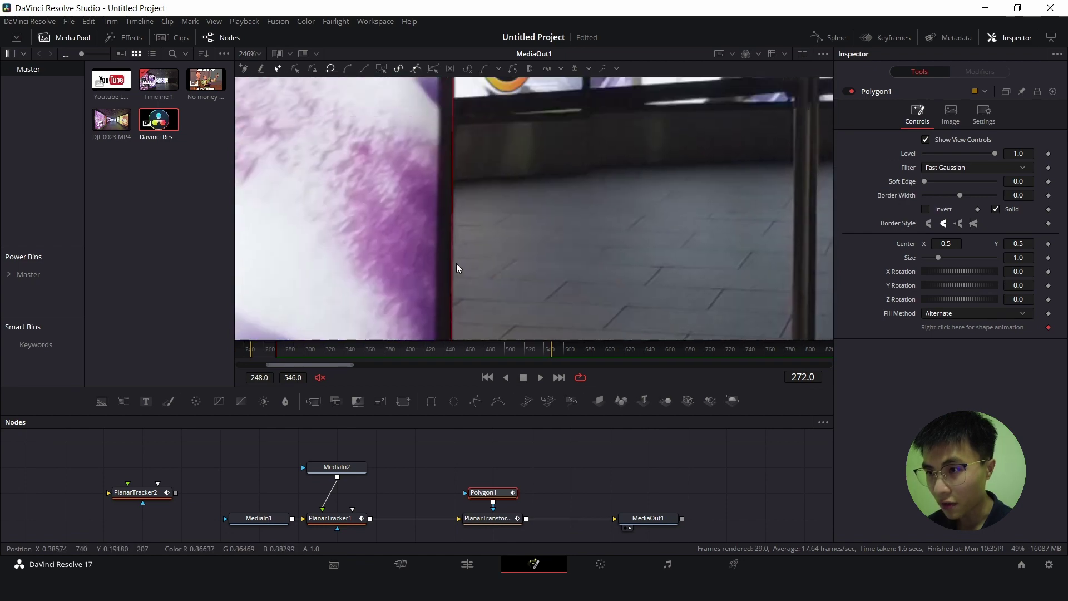
scroll(485, 161, up, 6)
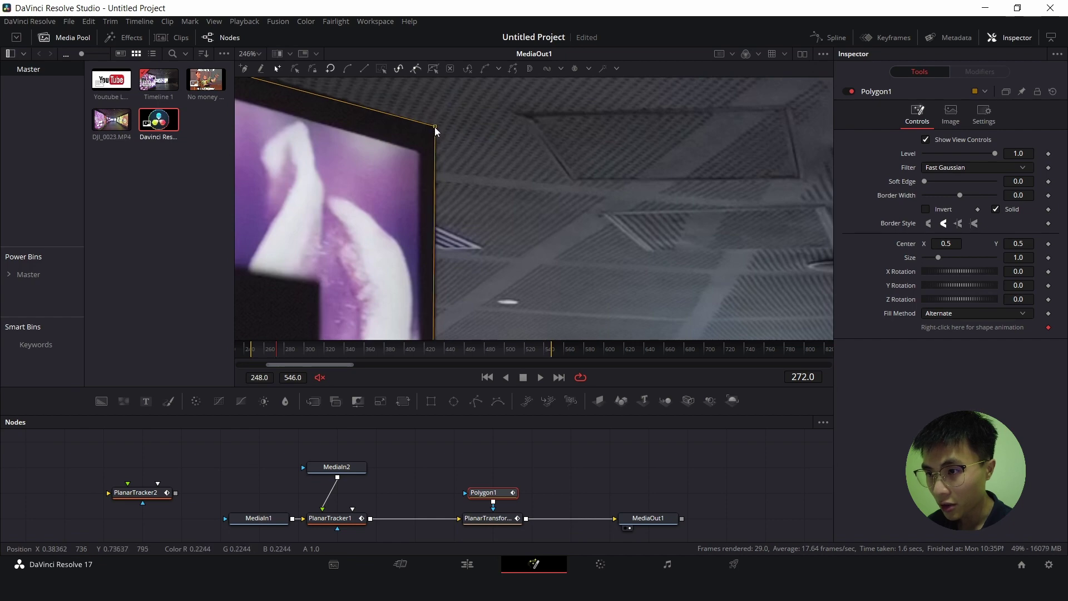
scroll(440, 167, down, 6)
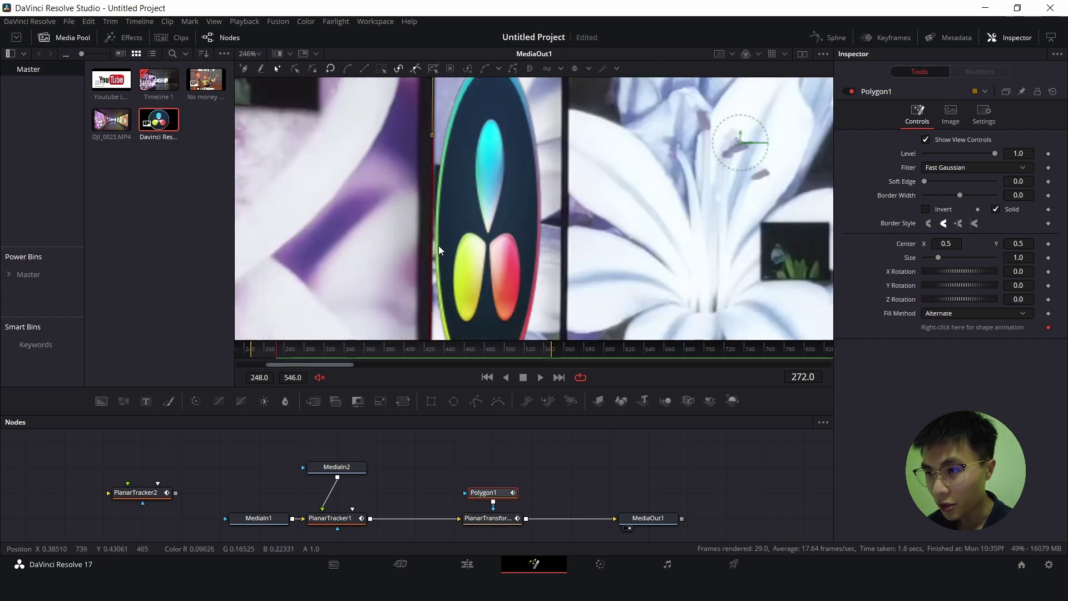
scroll(439, 245, down, 10)
scroll(466, 267, up, 2)
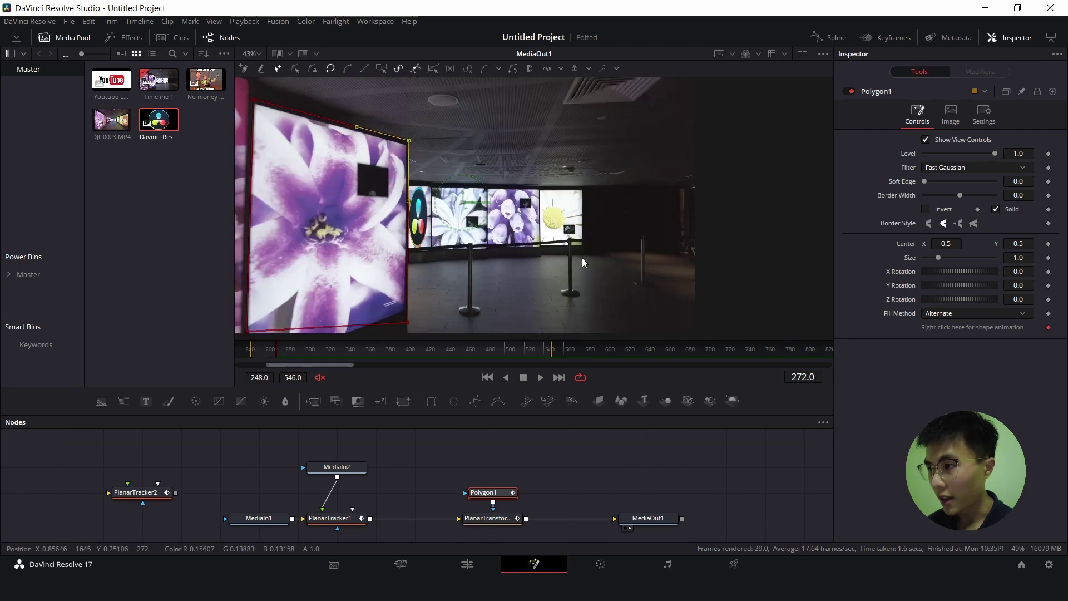
scroll(579, 259, down, 2)
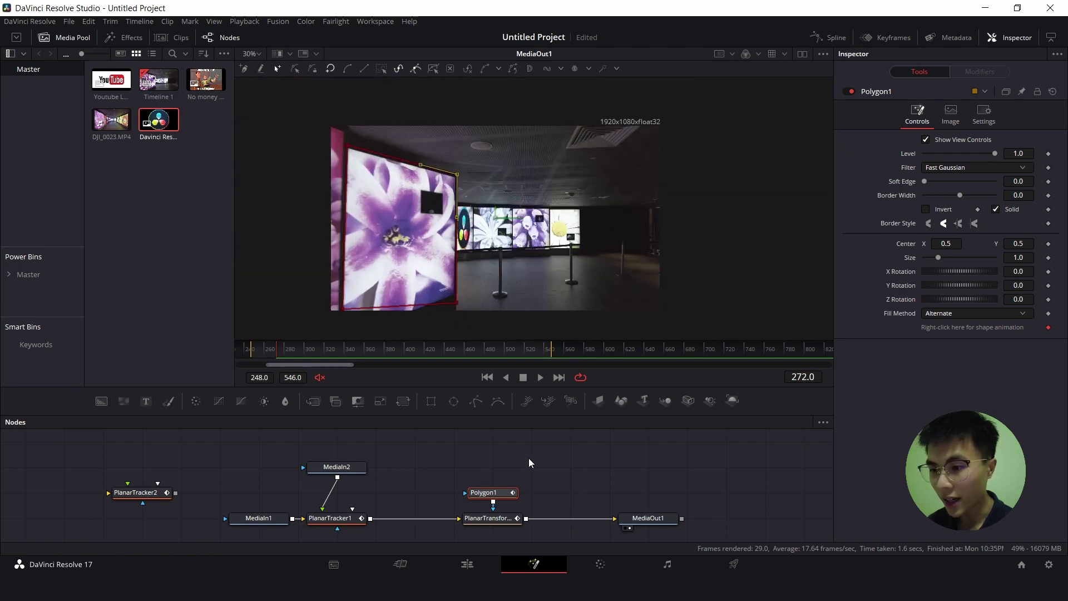
Pull the Planar Transform and its polygon together out of the main node chain, keeping the first tracker linked to the output
drag(528, 462, 485, 531)
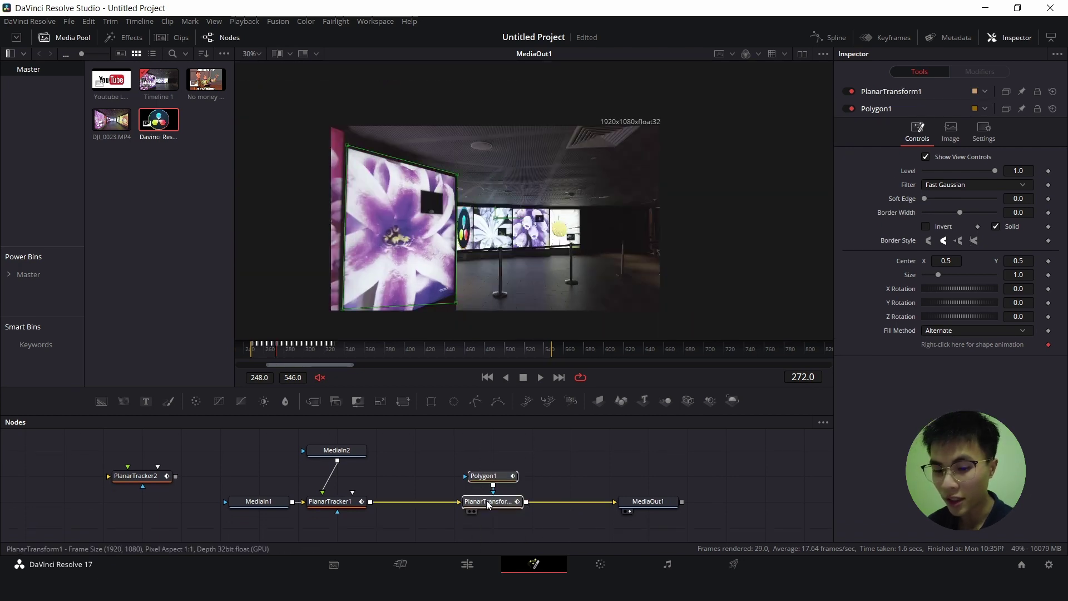
drag(488, 504, 487, 479)
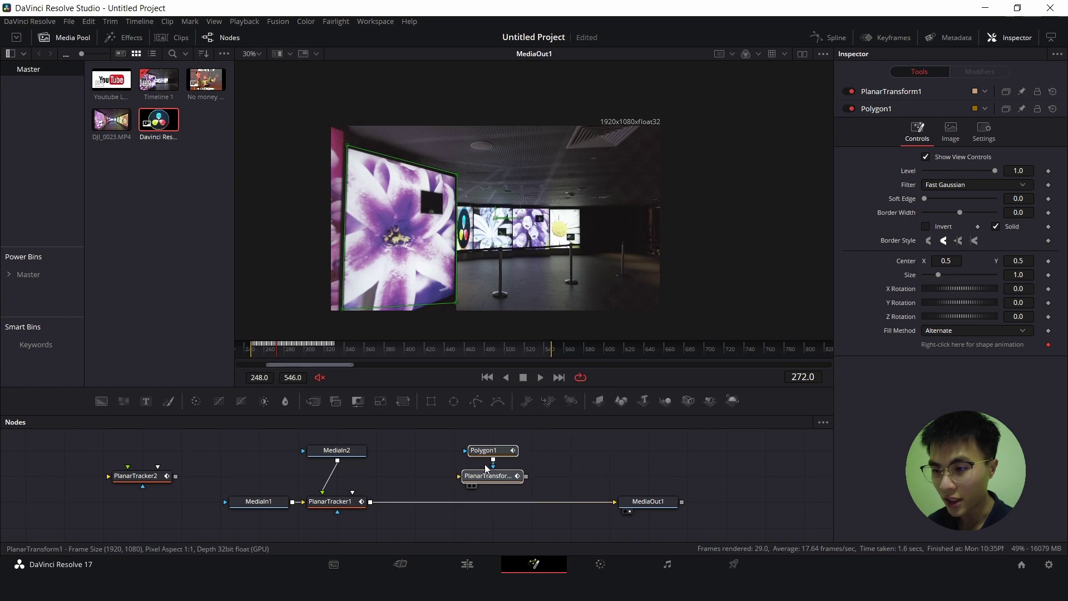
click(544, 474)
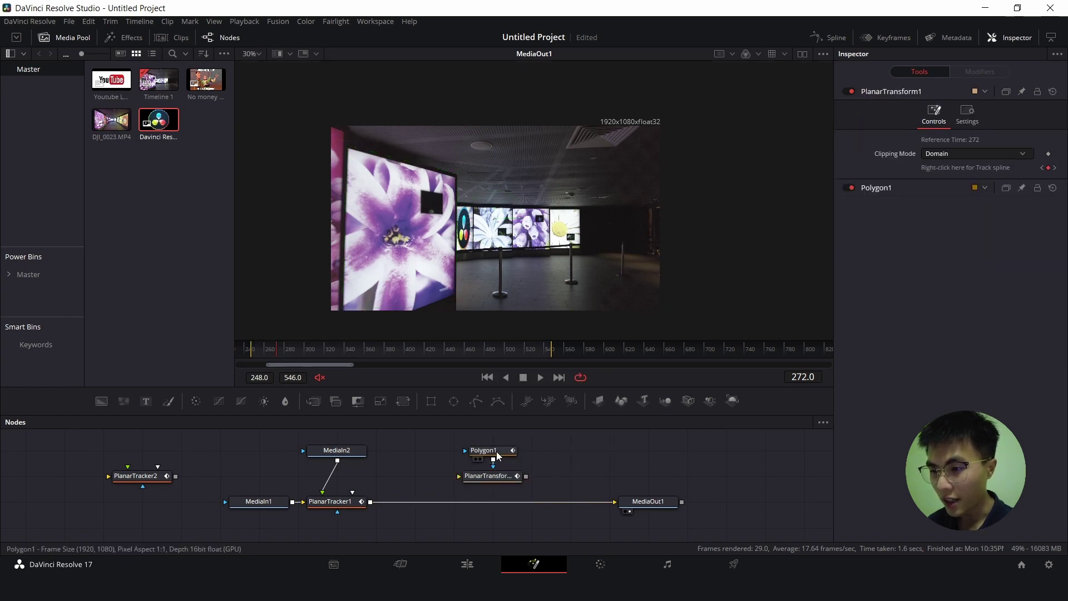
Reconnect the polygon to the Planar Transform's main input and link the transform's output to the first planar tracker's Occlusion Mask
drag(497, 445, 499, 453)
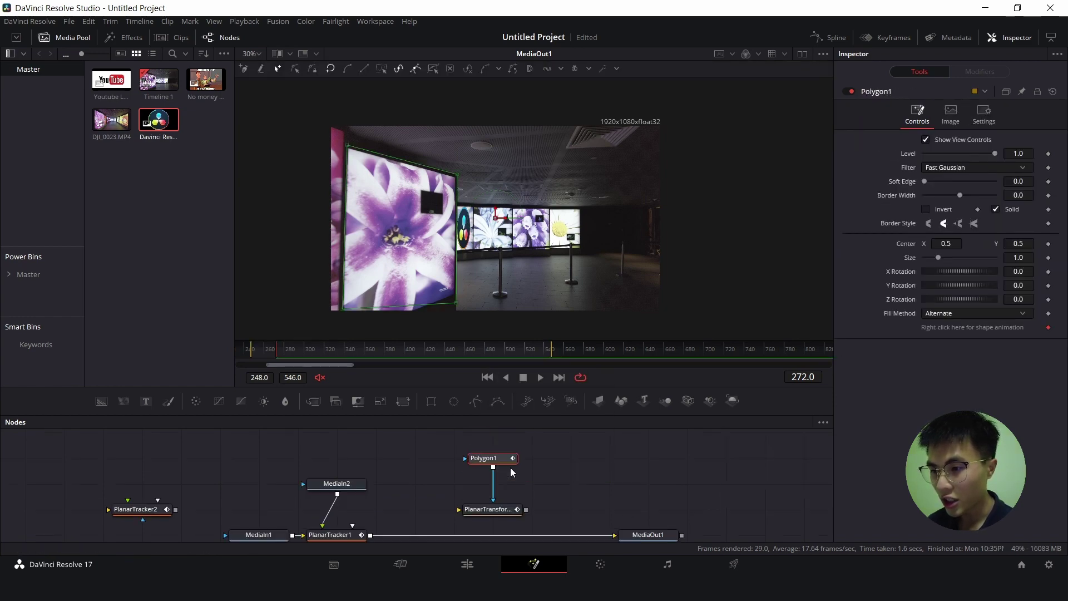
mouse_move(494, 490)
mouse_down()
mouse_move(515, 459)
mouse_move(457, 513)
mouse_move(497, 482)
mouse_up()
click(497, 494)
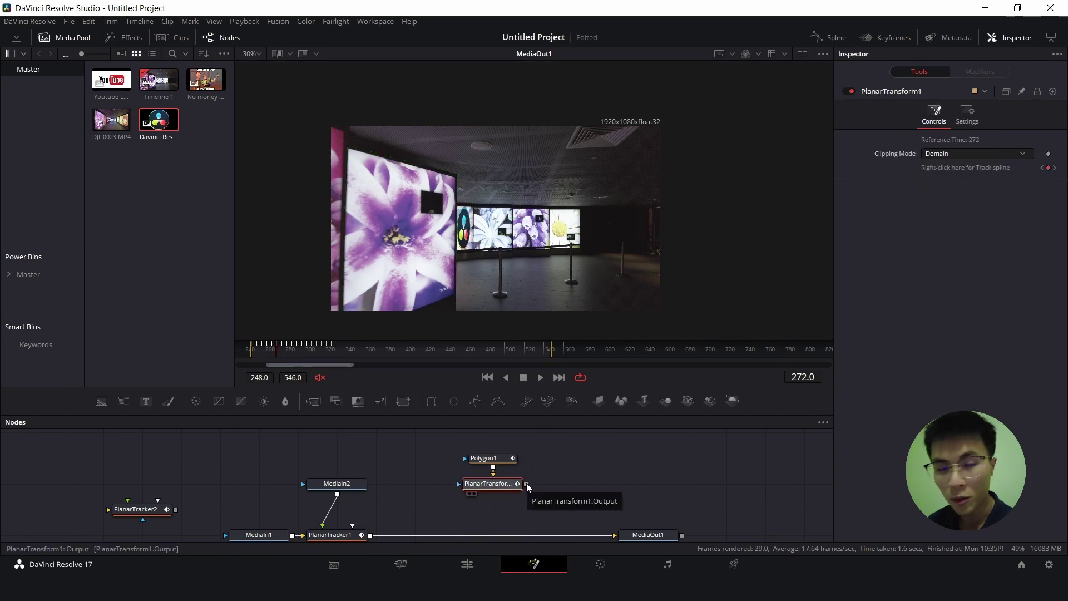
drag(527, 486, 352, 525)
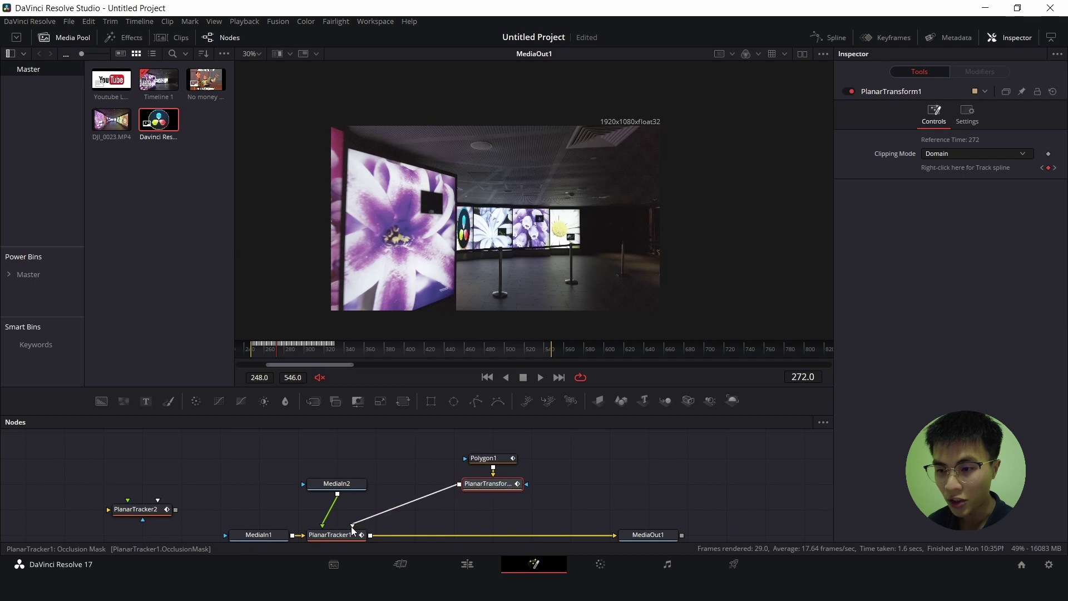
Select the output node and scrub to frame 317 to check the logo's masking behind the purple panel
scroll(412, 513, down, 2)
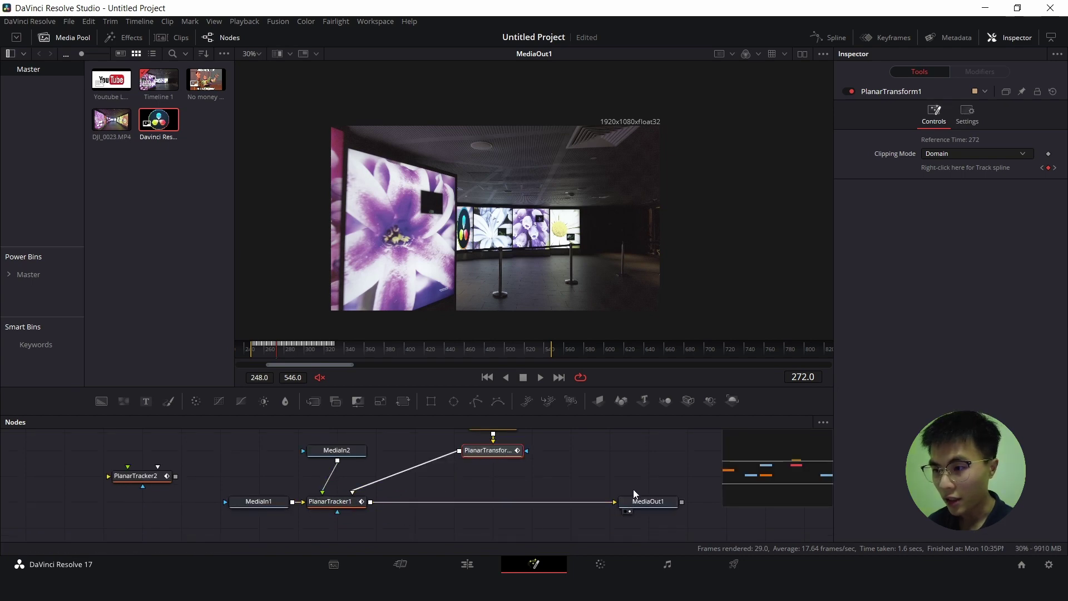
click(655, 505)
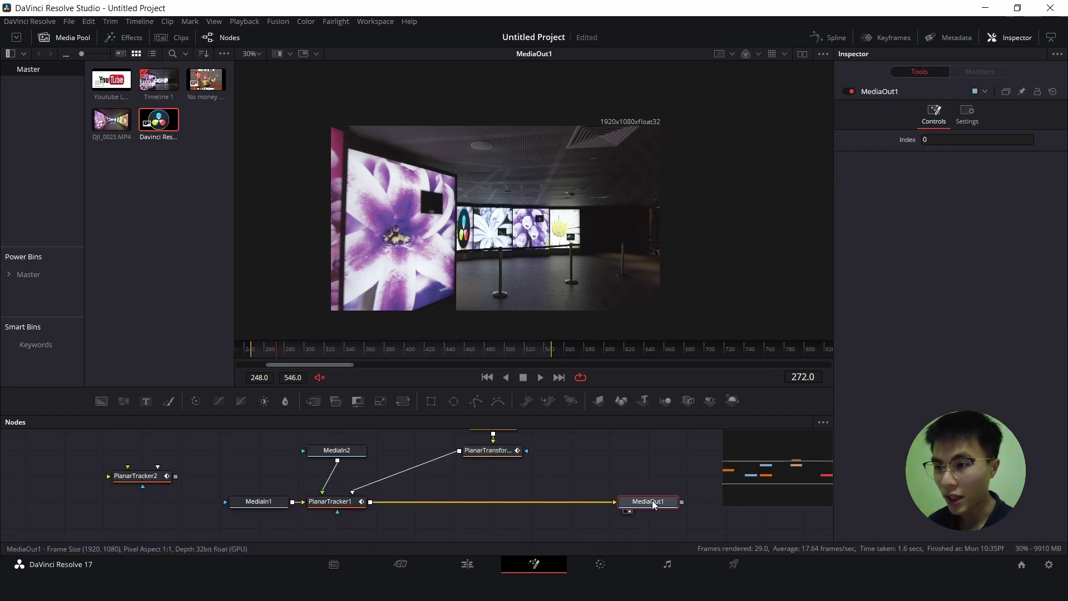
click(377, 351)
drag(377, 350, 322, 339)
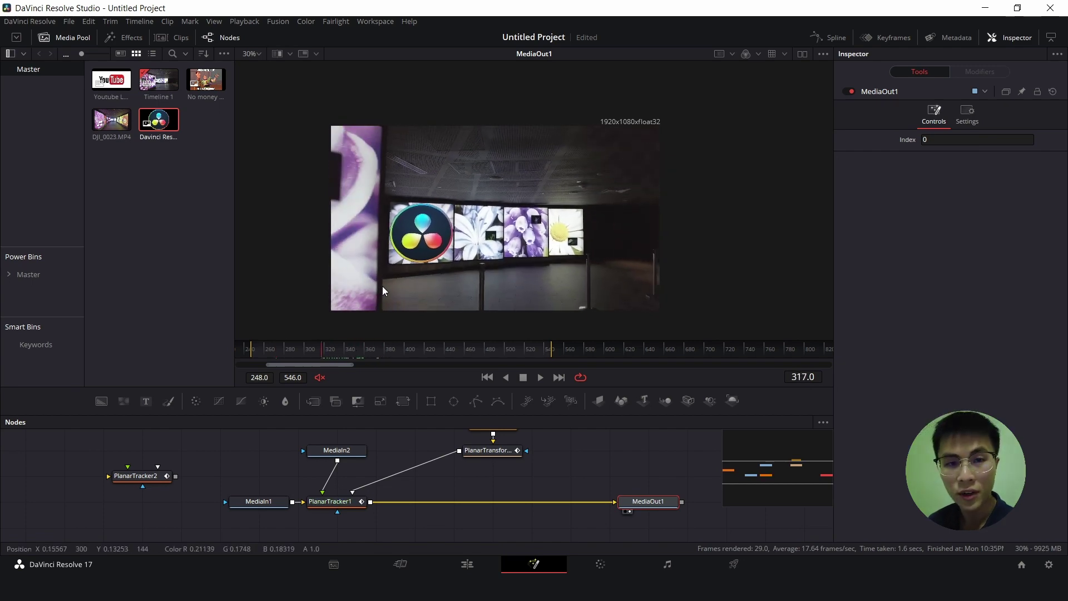
Examine the logo's masked edge beside the purple panel at frames 317 and 313
scroll(406, 287, down, 1)
scroll(501, 258, up, 2)
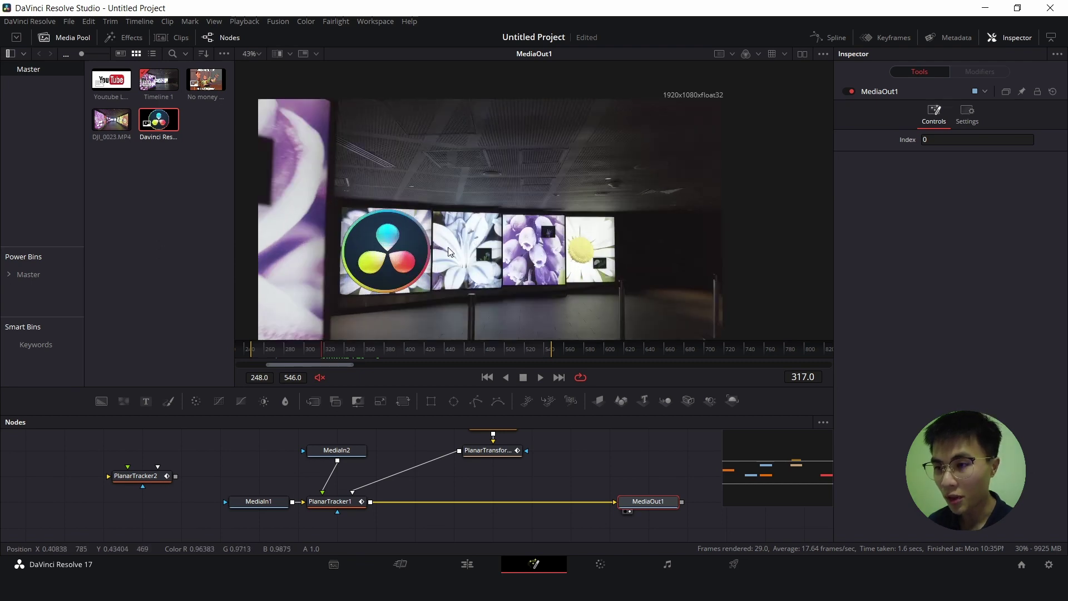
drag(506, 257, 563, 218)
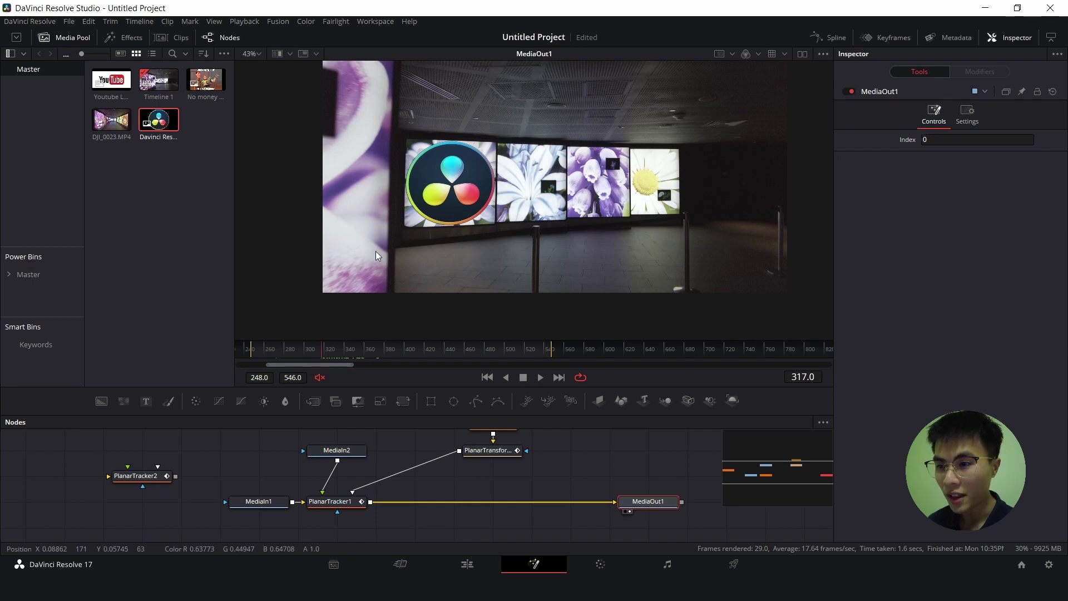
click(319, 347)
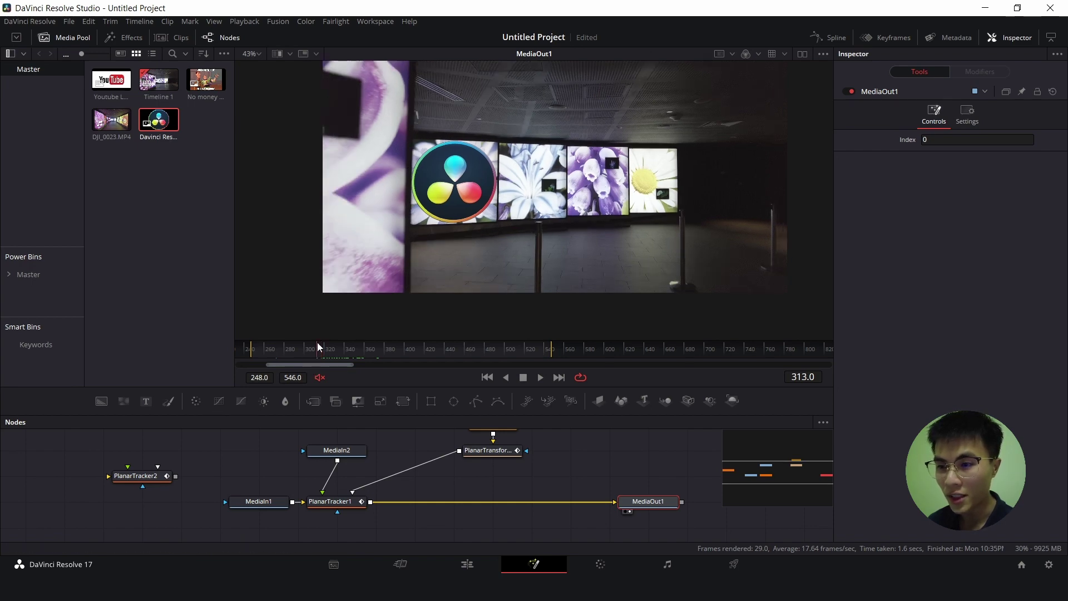
From frame 315, track the first planar tracker in reverse to the clip's start, restore its Corner Pin mode and play the result
click(319, 352)
click(336, 503)
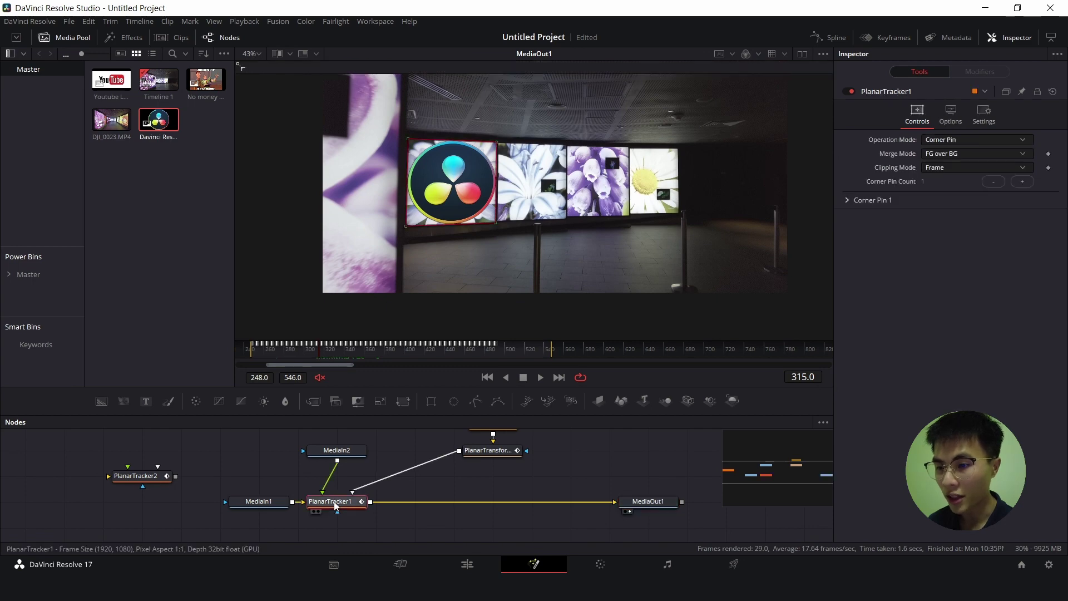
click(956, 139)
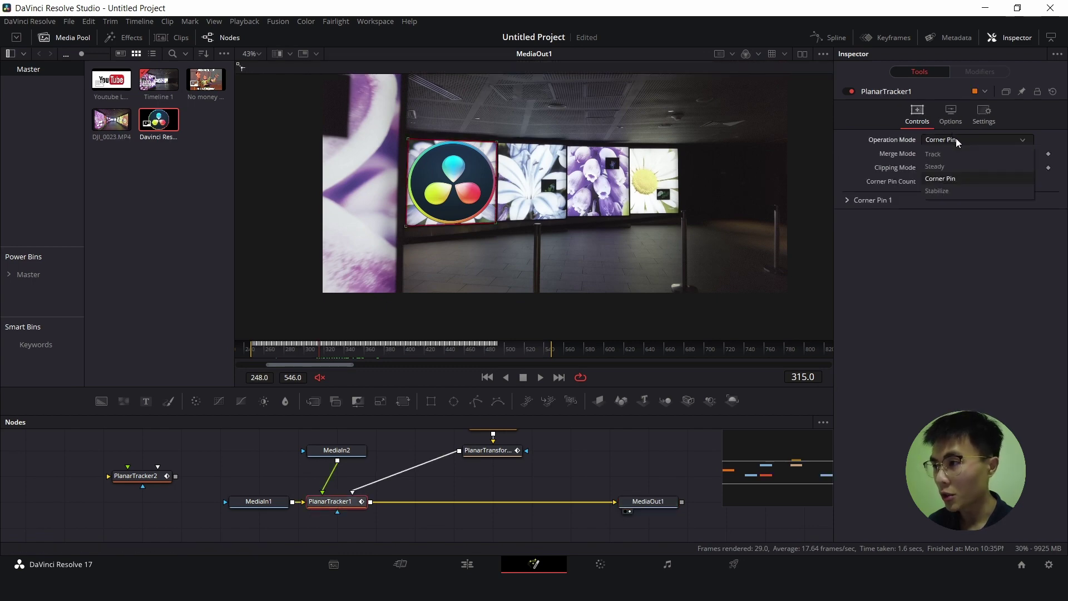
click(960, 150)
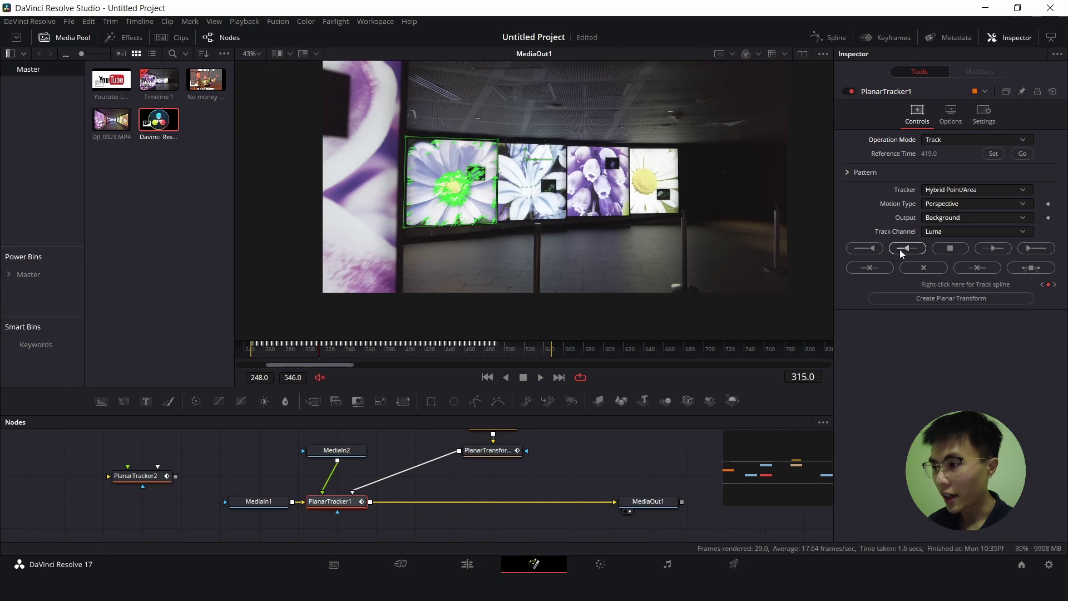
click(866, 249)
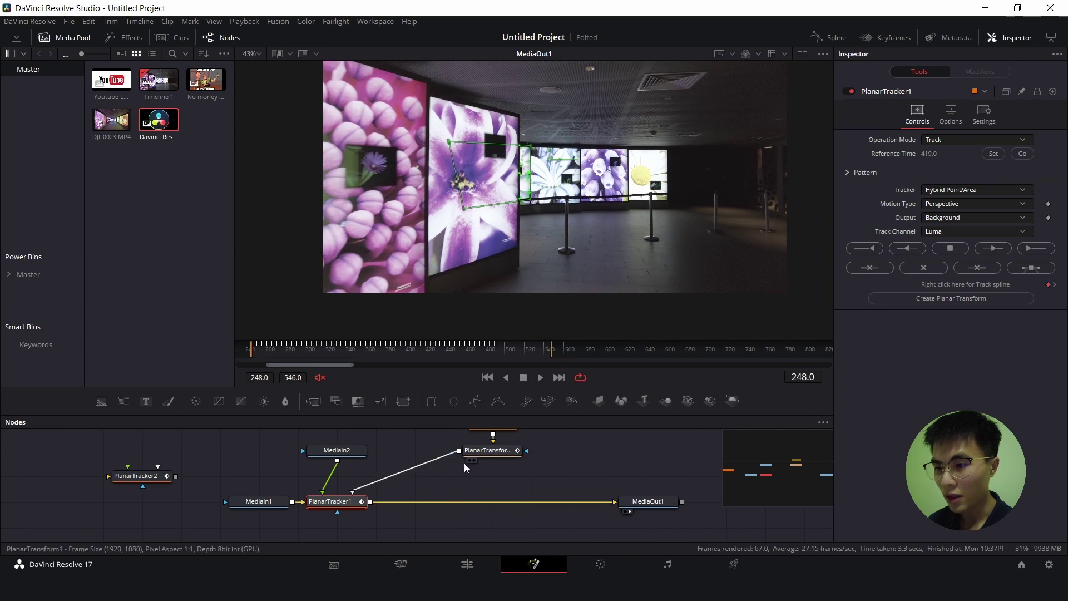
click(944, 141)
click(947, 175)
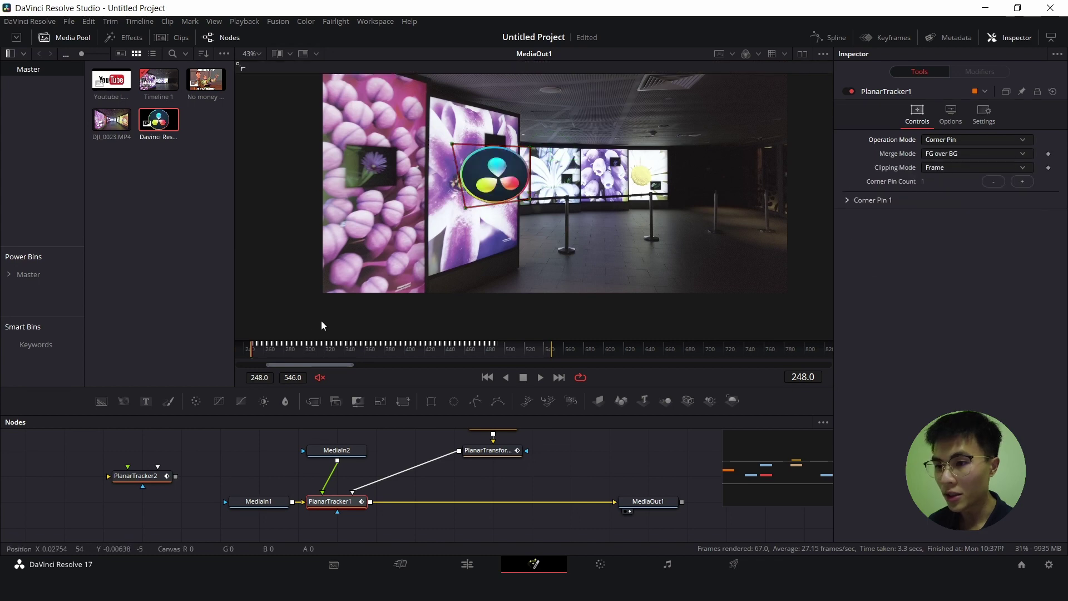
key(space)
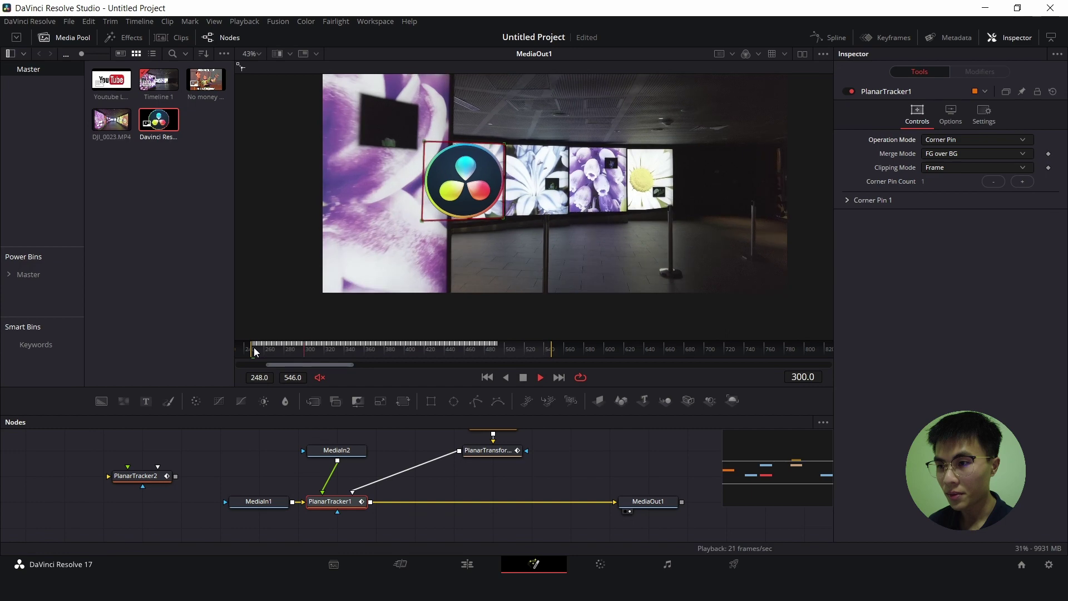
click(254, 347)
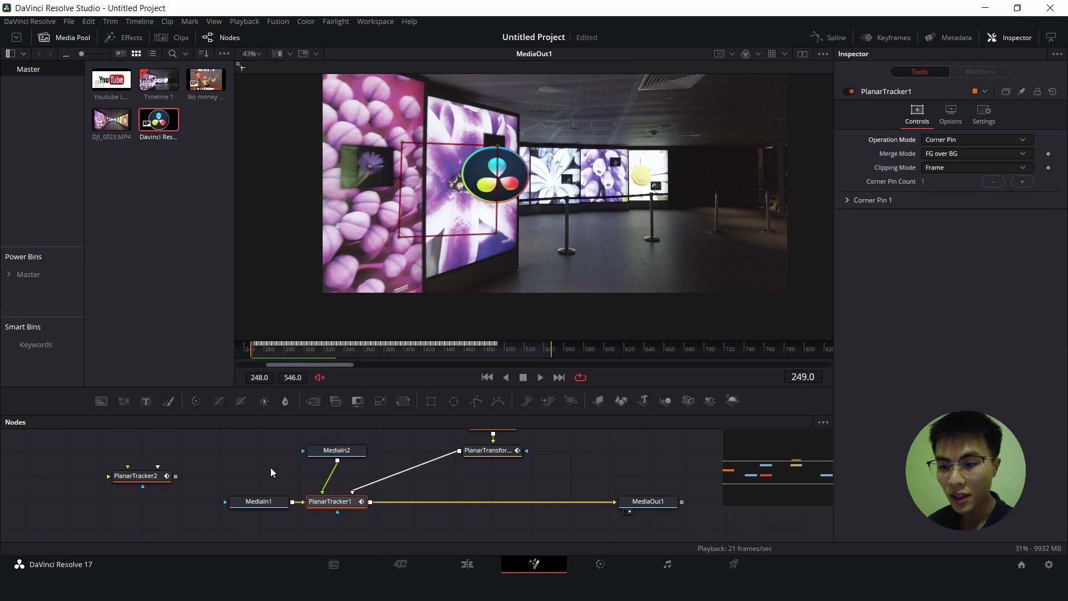
Copy the MediaIn1 footage node, paste it as an instance and place the instance directly above the original
click(258, 501)
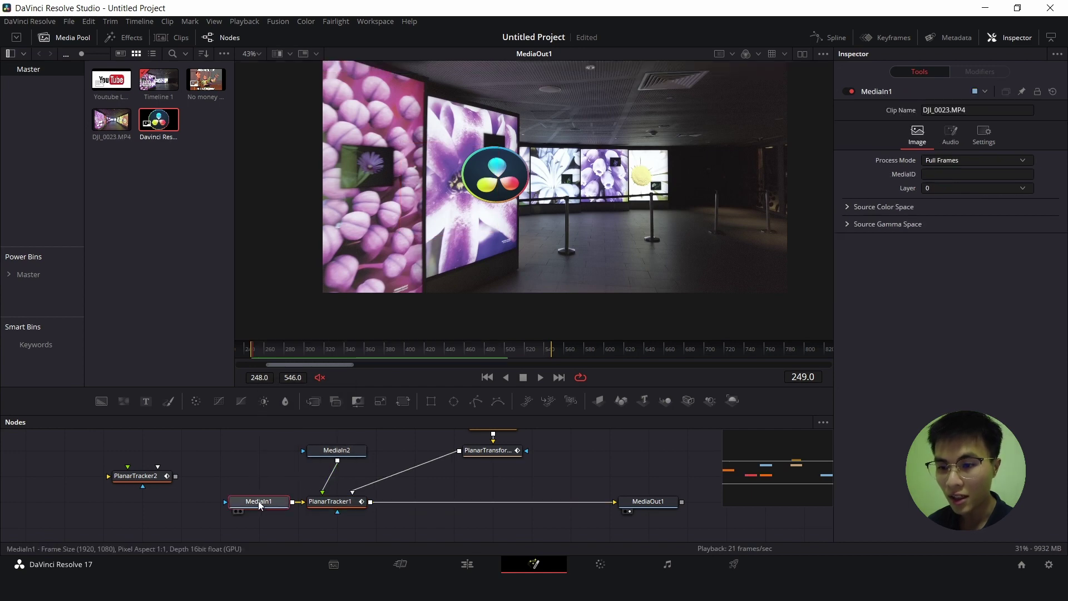
right_click(265, 502)
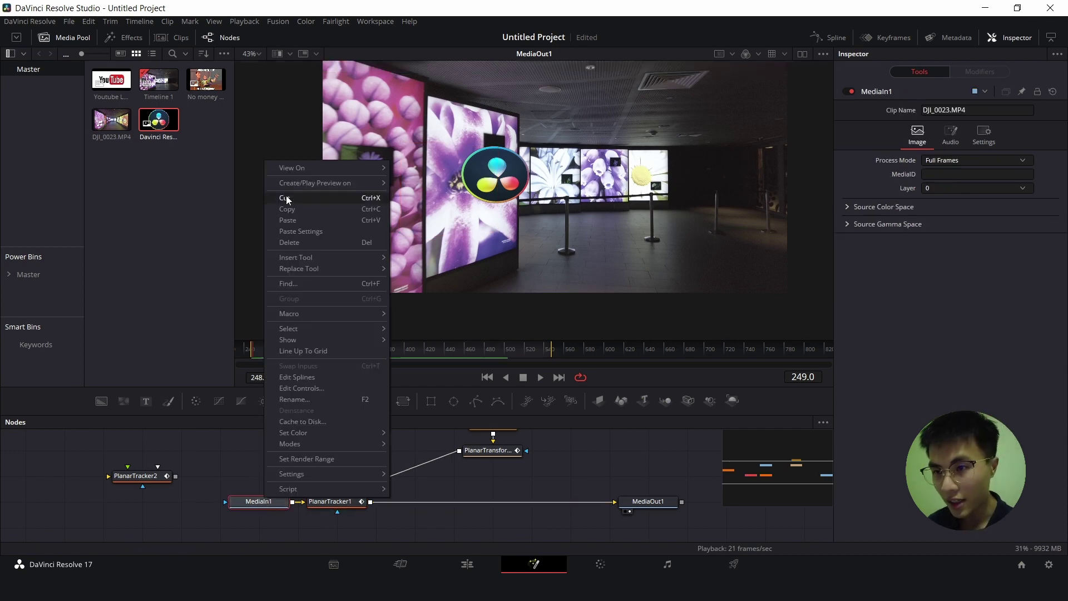
click(305, 205)
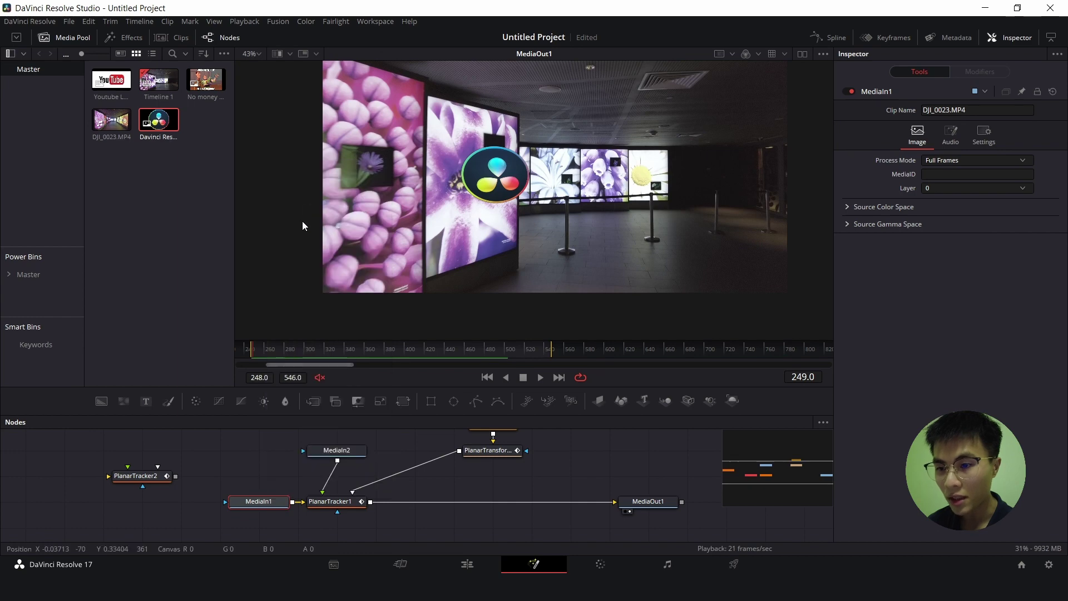
click(240, 448)
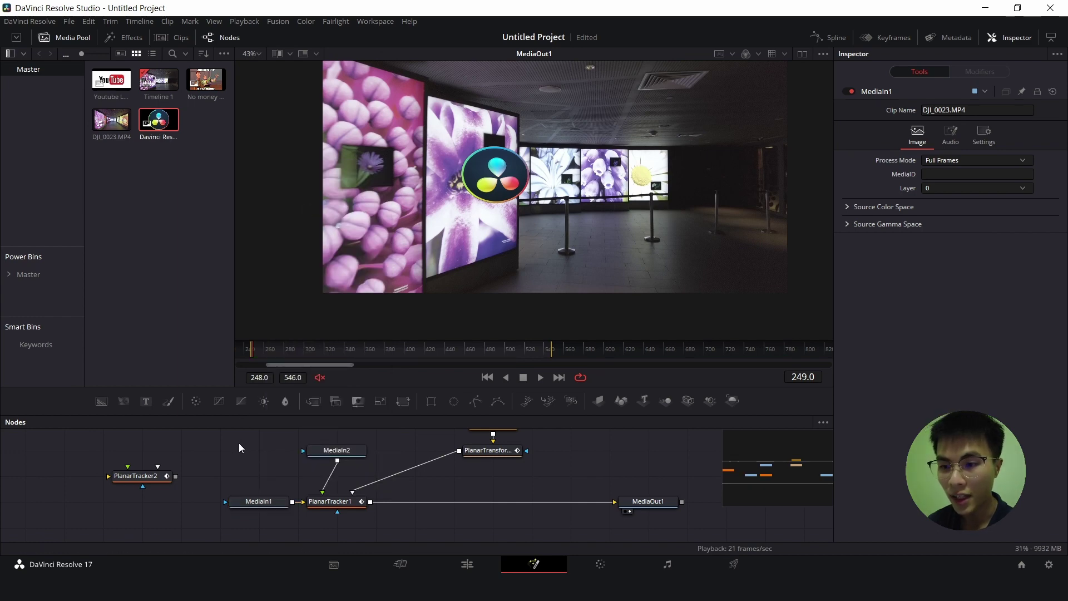
right_click(240, 445)
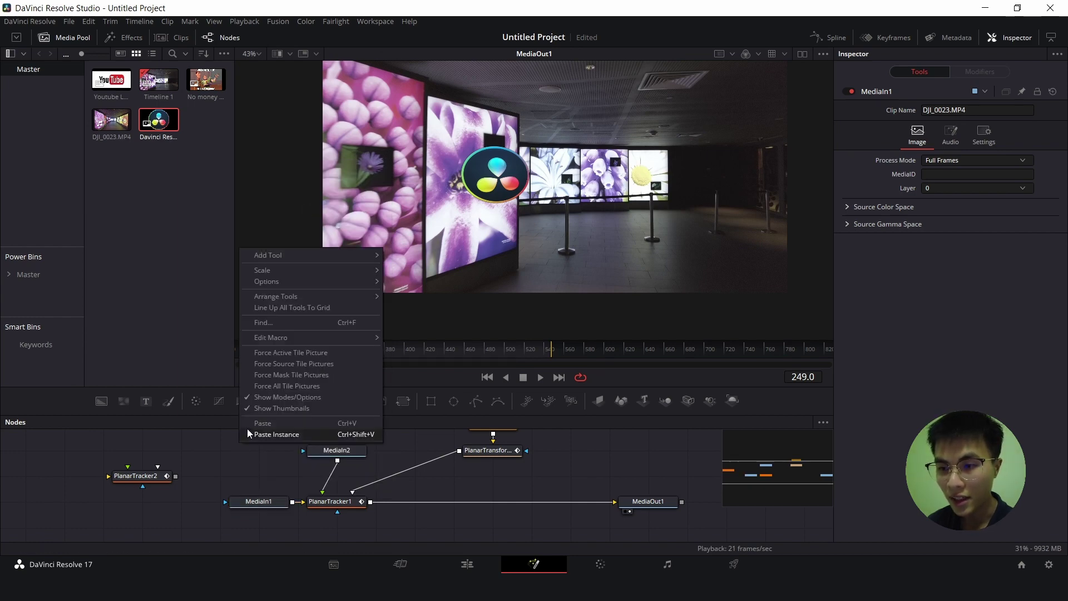
click(253, 433)
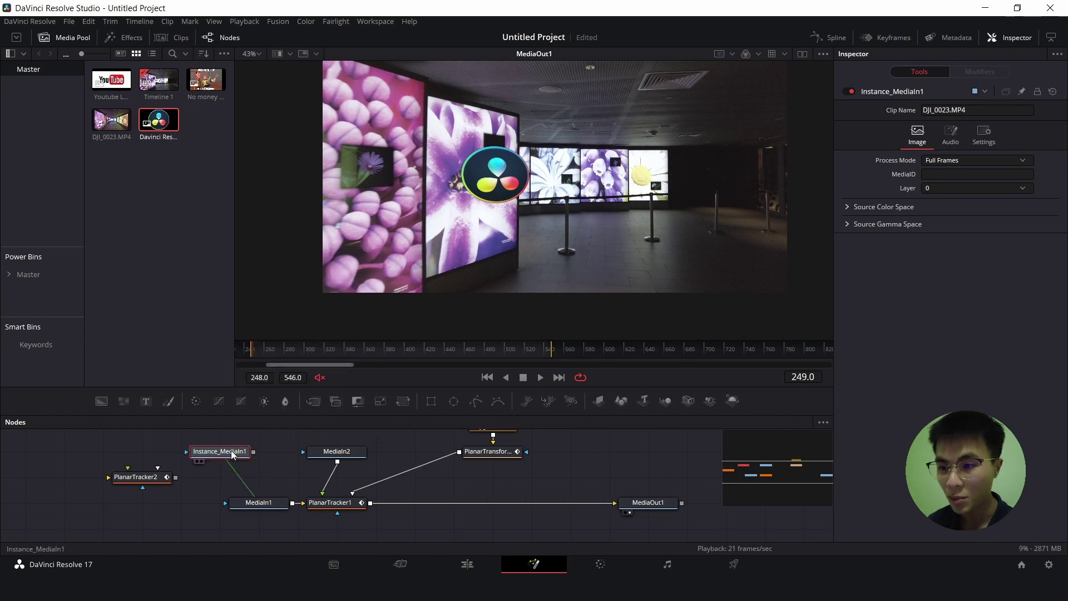
drag(233, 455, 271, 451)
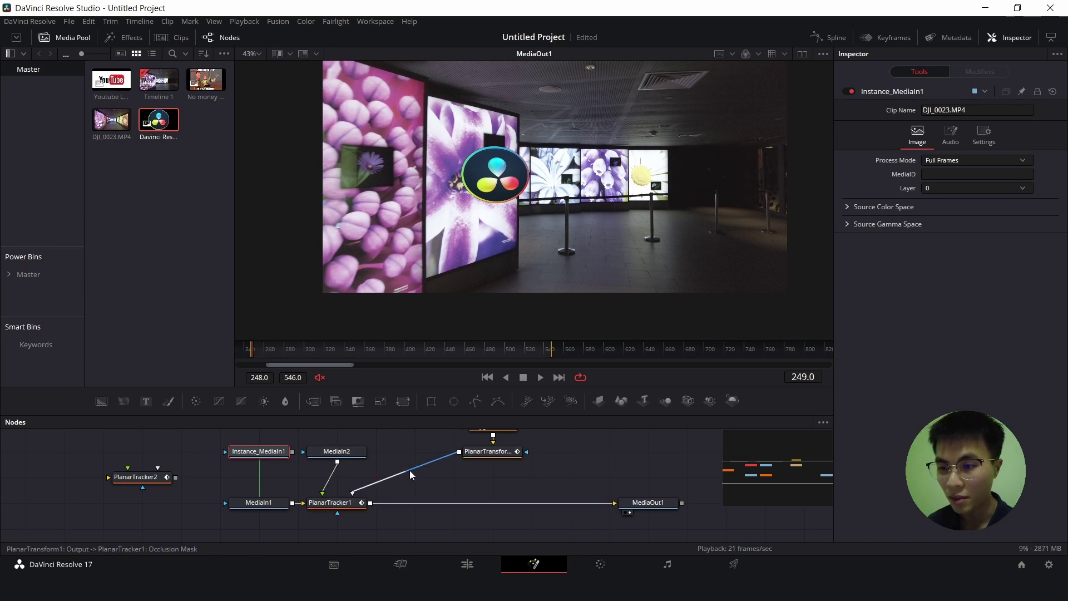
Reroute the Planar Transform from the first tracker's Occlusion Mask to mask the footage instance, and merge that instance over the tracker's output
drag(407, 469, 423, 466)
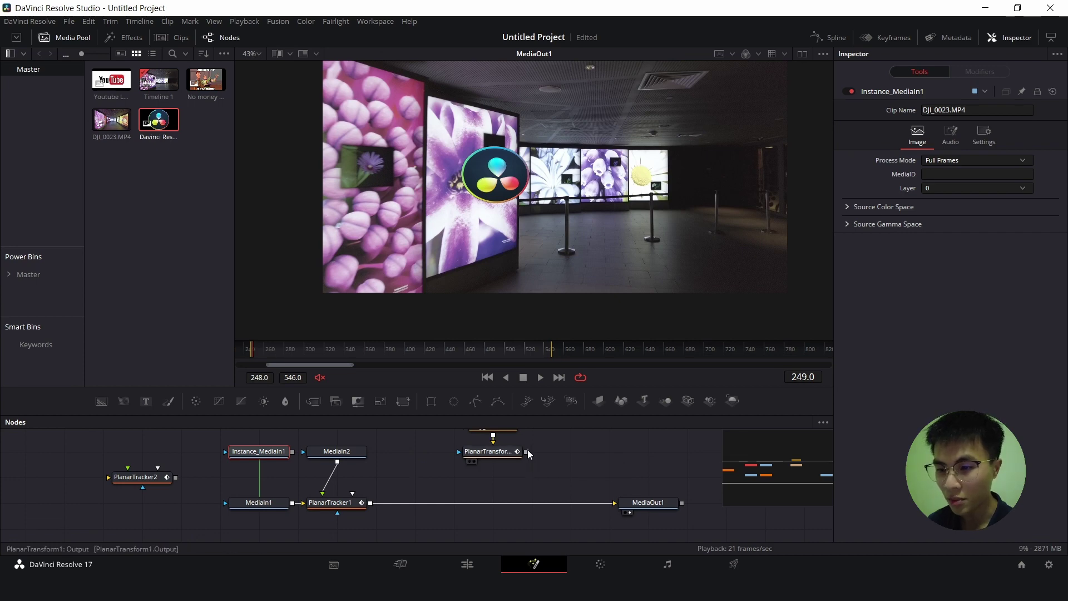
drag(528, 452, 391, 481)
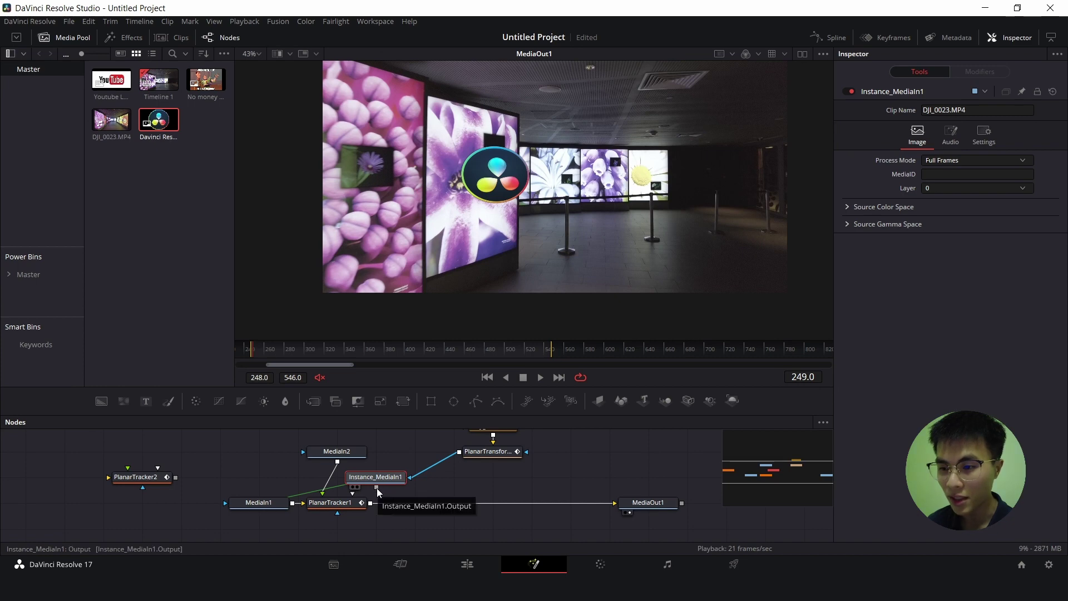
drag(377, 490, 370, 502)
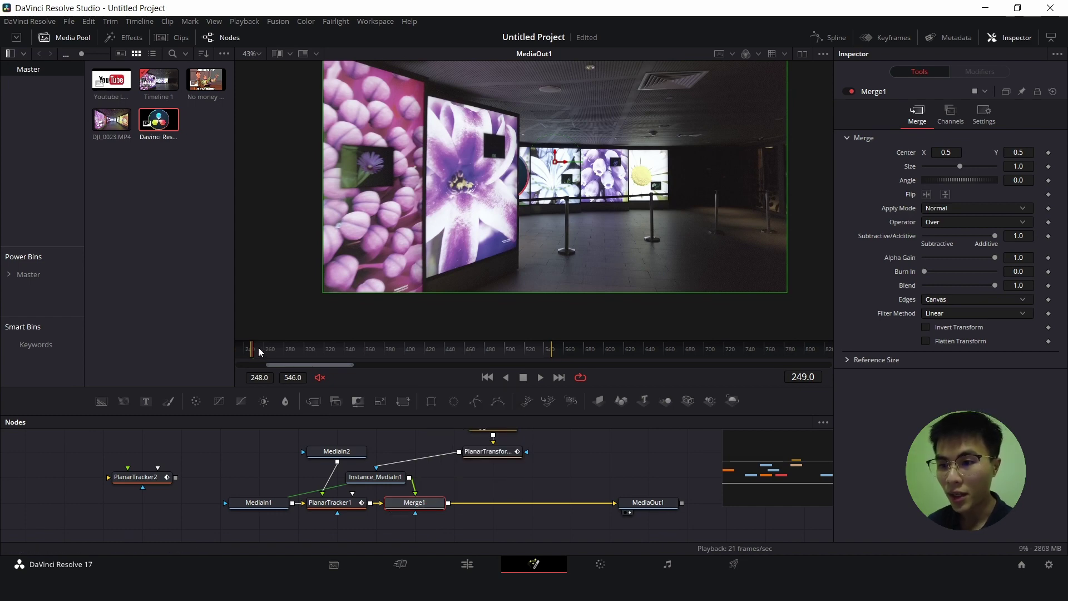
key(space)
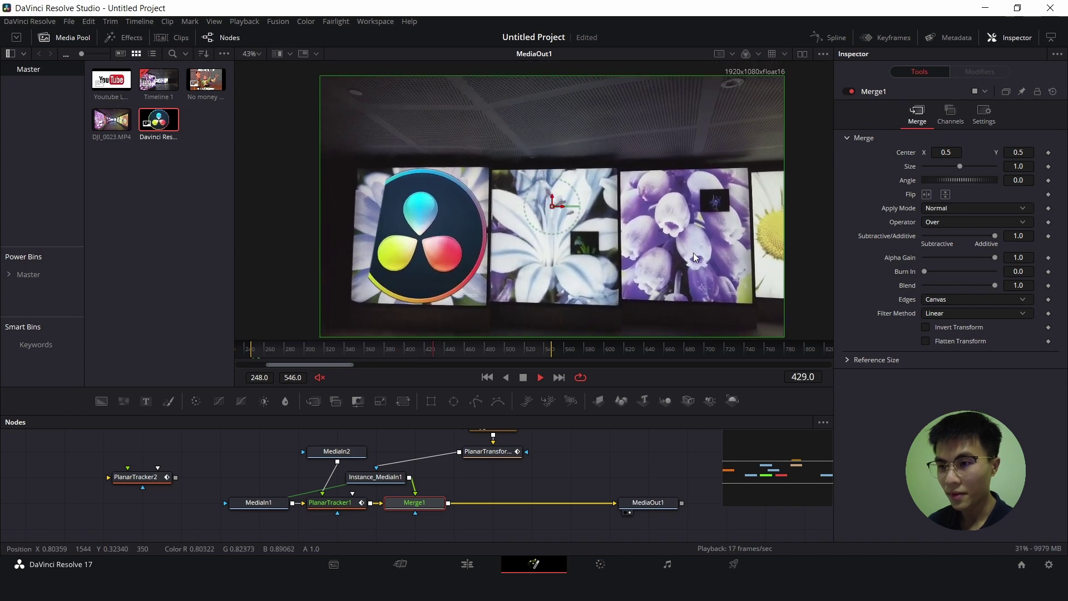
key(space)
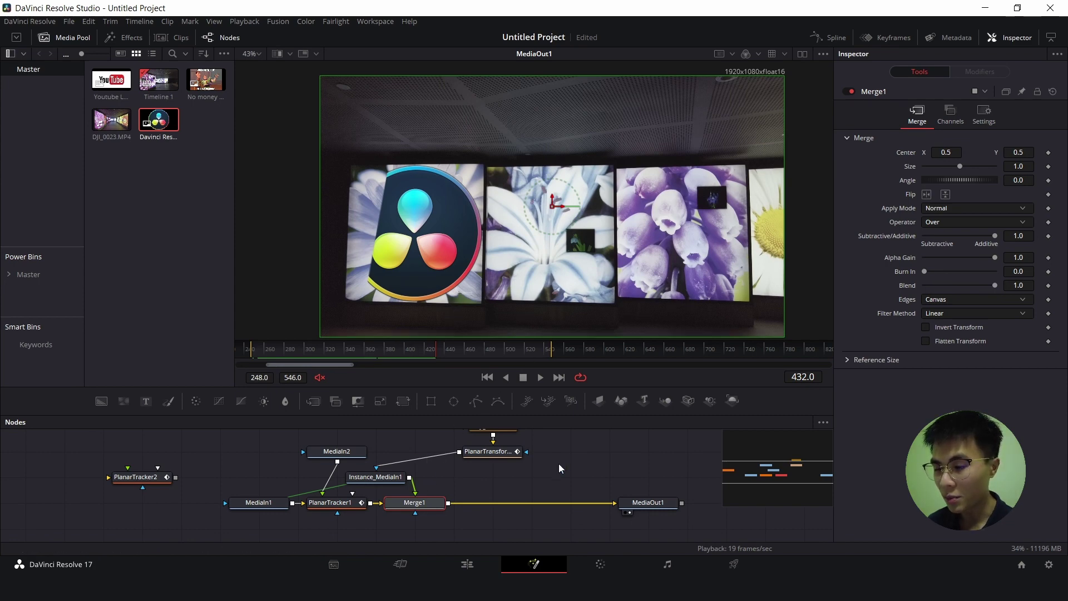
Keyframe the polygon's Level at 1.0 on frame 404 and 0.0 on frame 406, and check the logo at frame 424
scroll(561, 468, up, 2)
click(490, 460)
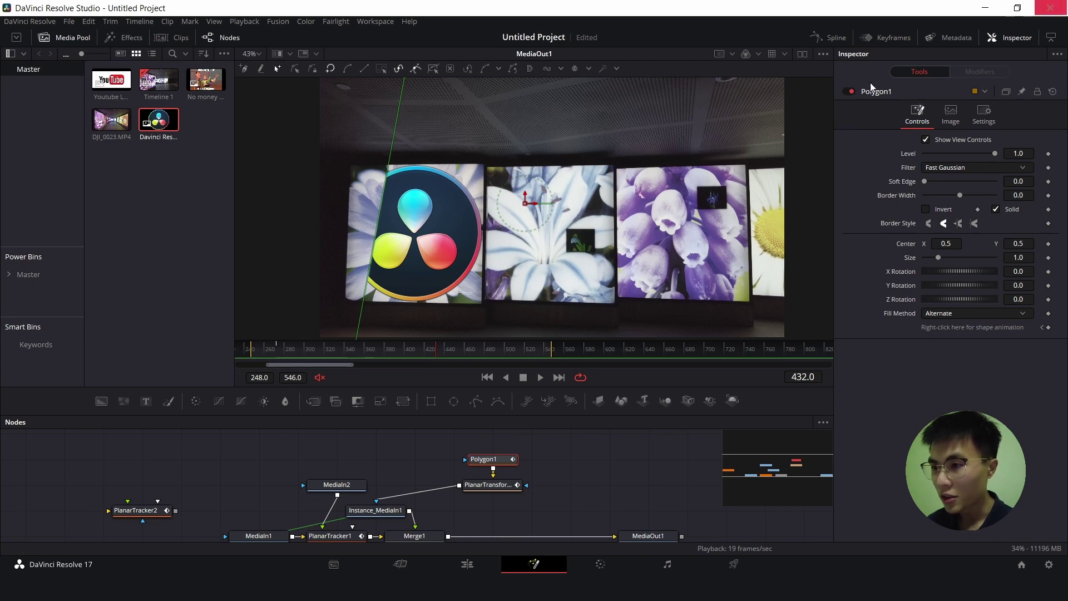
click(411, 350)
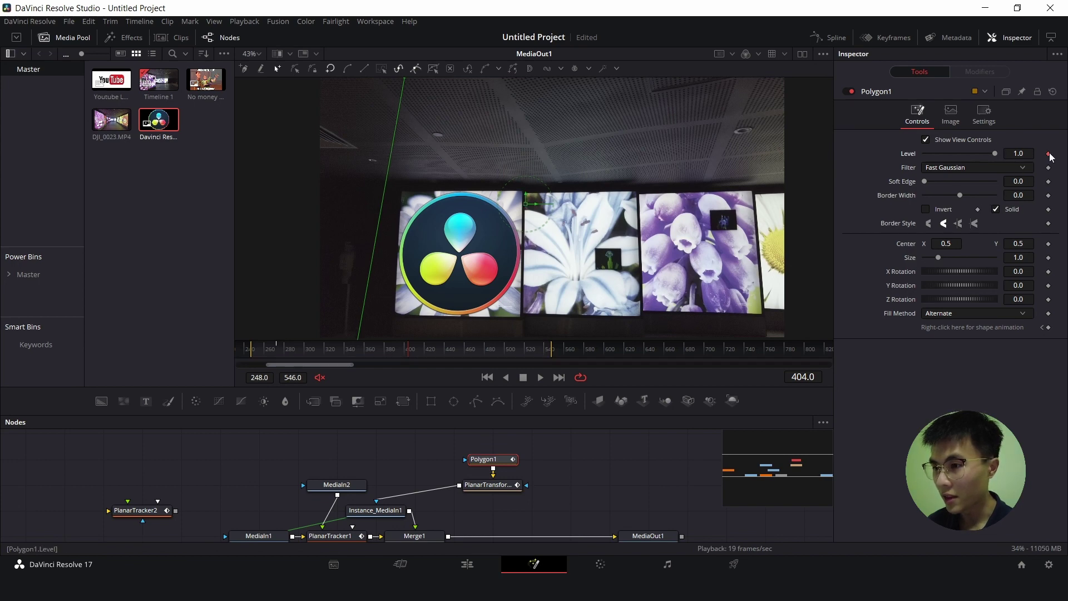
click(1049, 154)
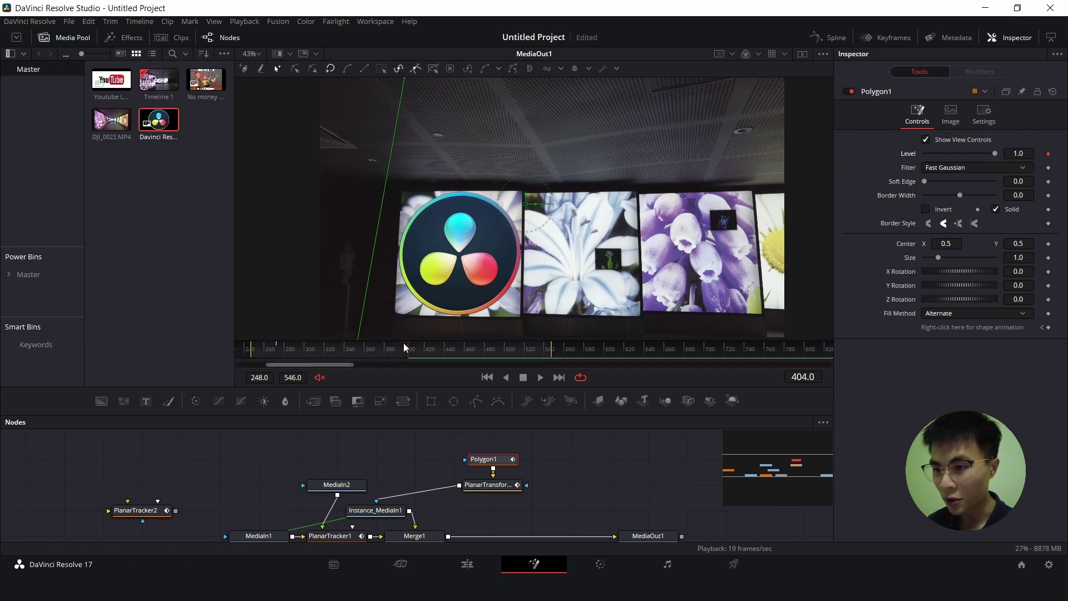
key(Right)
key(Right)
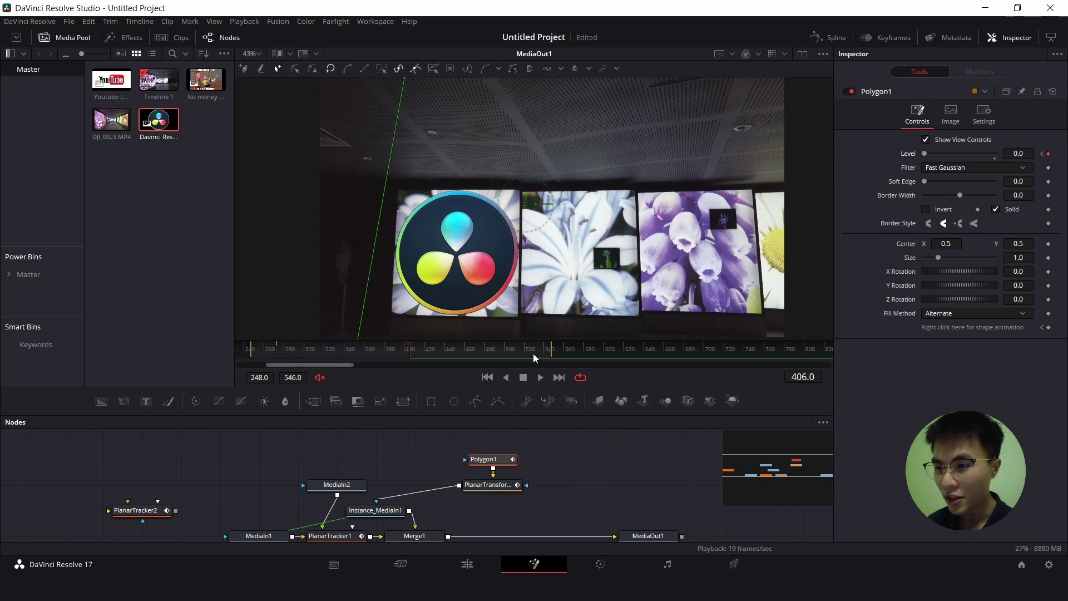
mouse_move(430, 350)
mouse_down()
mouse_move(451, 348)
mouse_move(431, 347)
mouse_up()
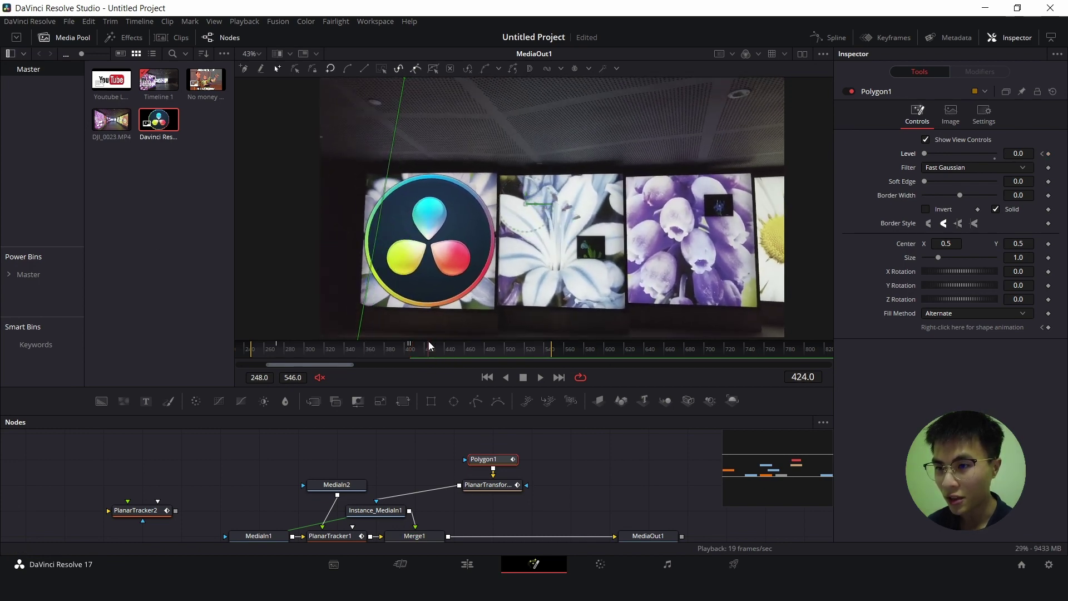
Inspect the logo's masked edge against the purple panel's frame up close at frame 281 in the final output
click(286, 349)
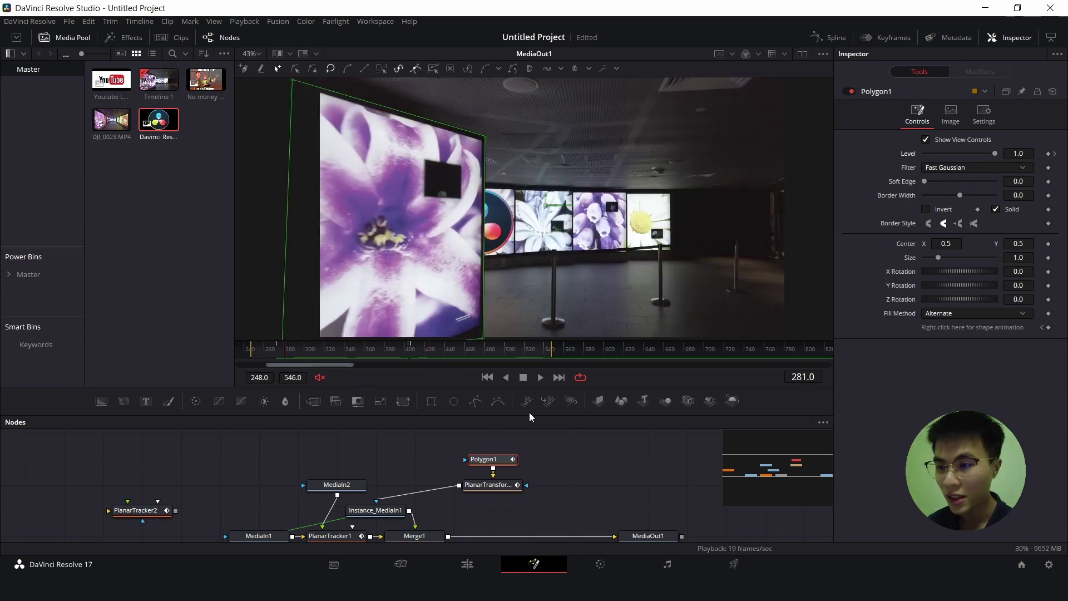
scroll(509, 285, up, 3)
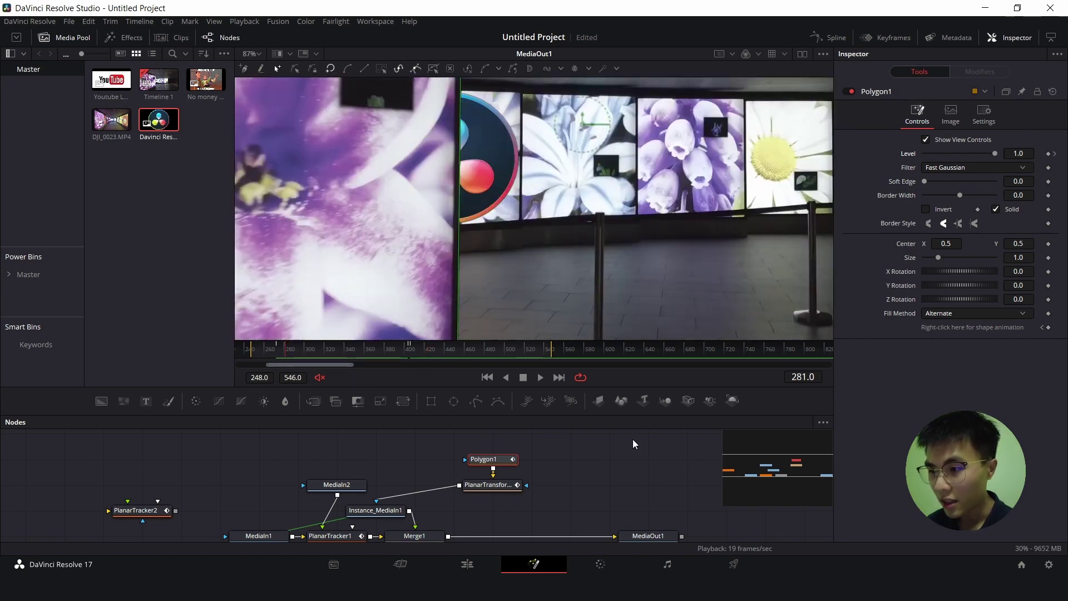
click(647, 533)
scroll(645, 523, down, 1)
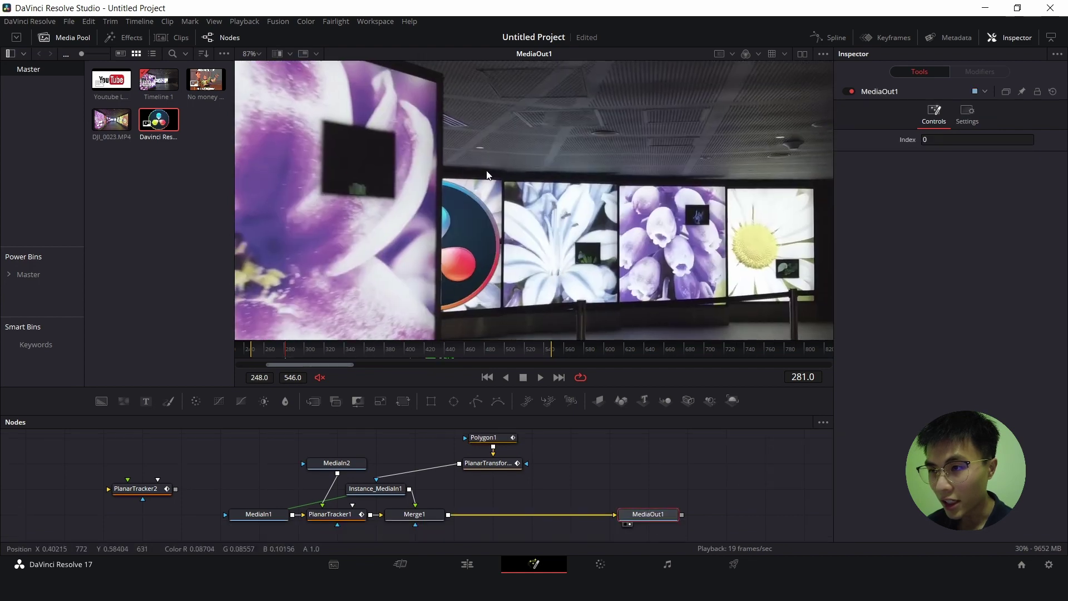
scroll(487, 176, up, 2)
scroll(450, 188, down, 2)
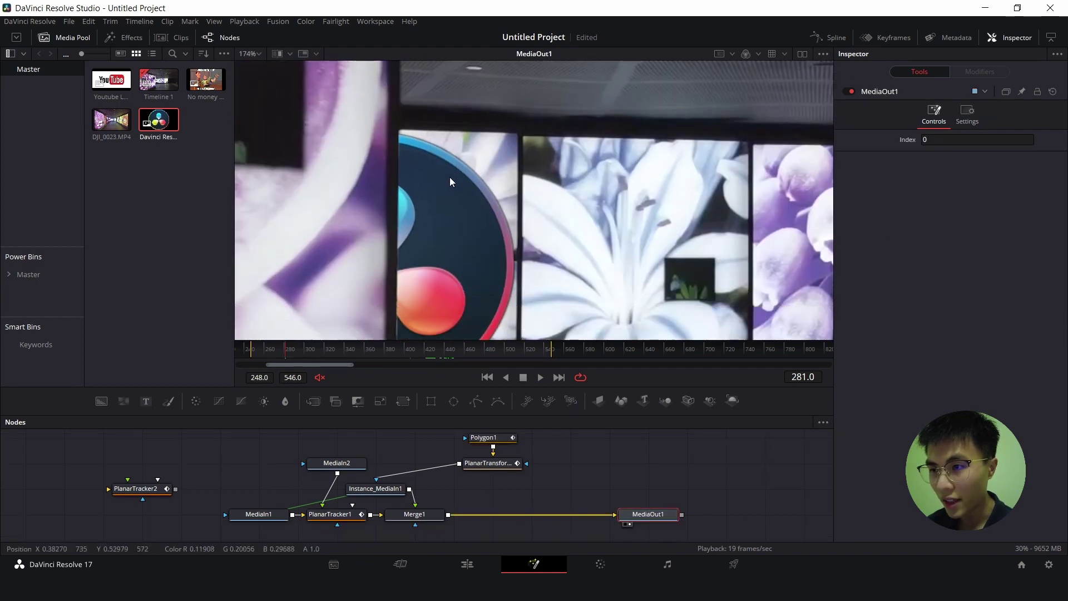
scroll(385, 254, down, 4)
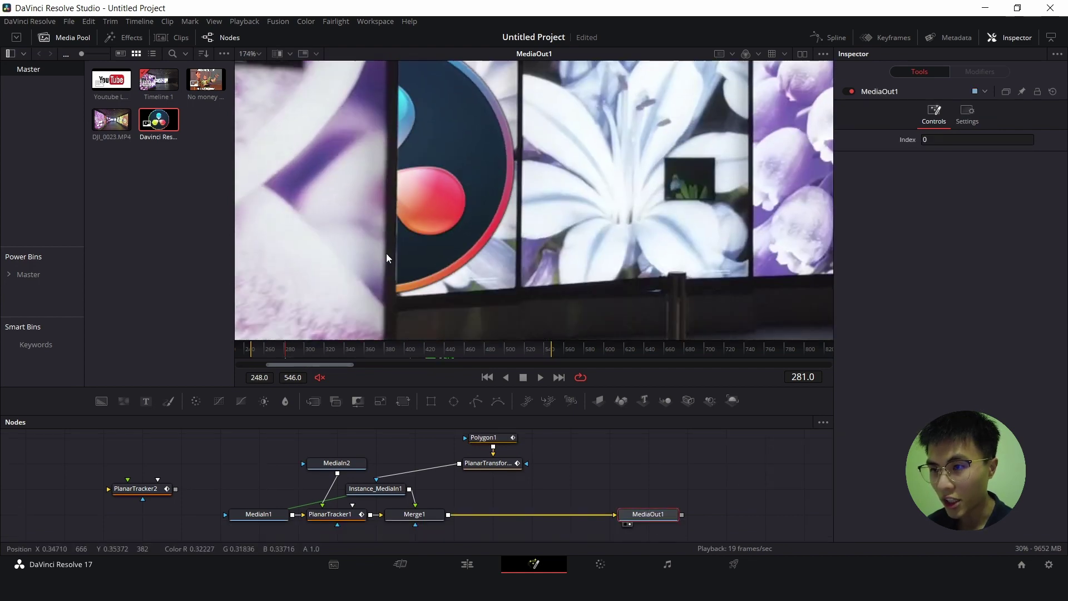
Set the polygon's Soft Edge to 0.0016 and switch to the Edit page
click(485, 437)
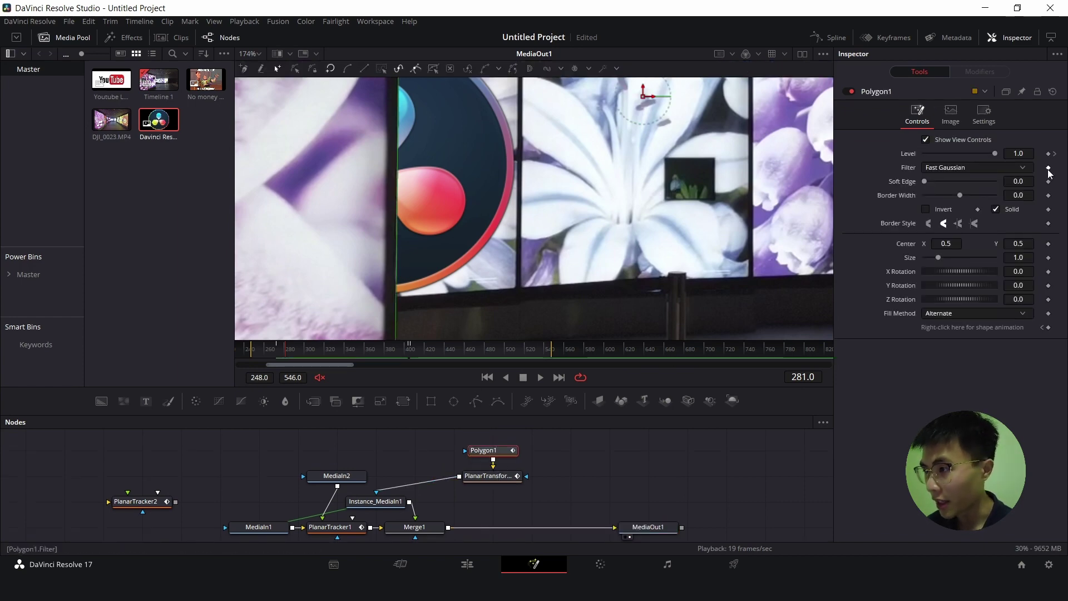
drag(925, 181, 926, 181)
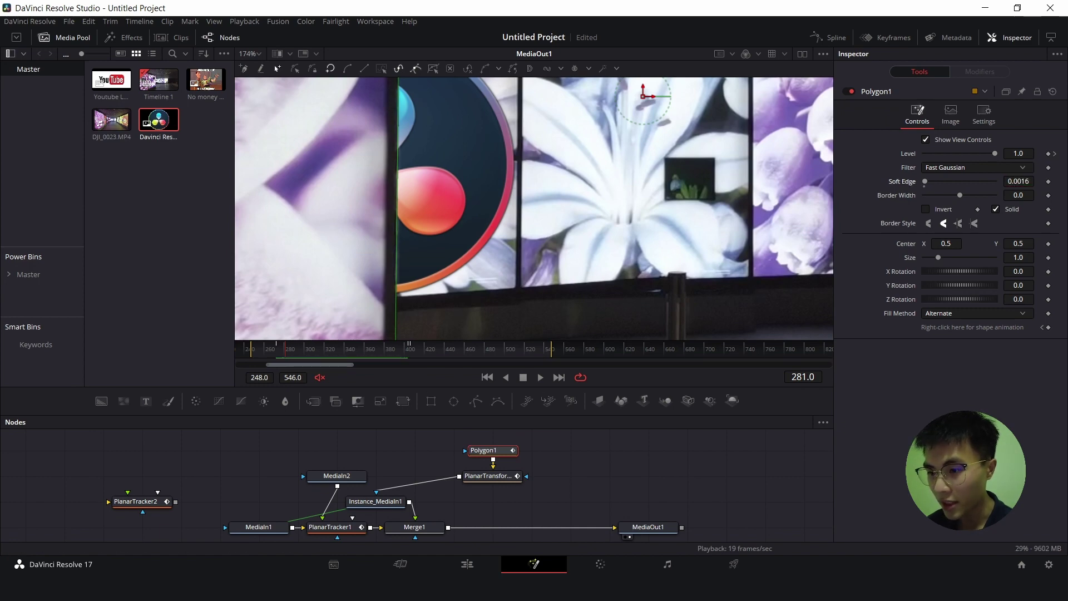
click(468, 564)
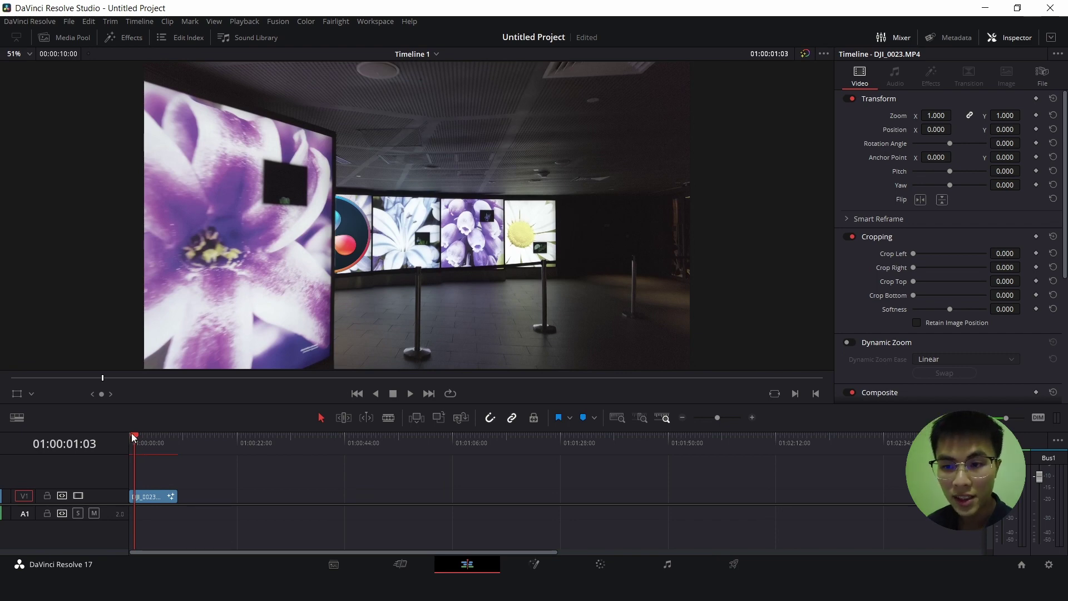
Play the composited clip full screen to review the tracked logo, and return to the normal Edit view
key(space)
key(ctrl+f)
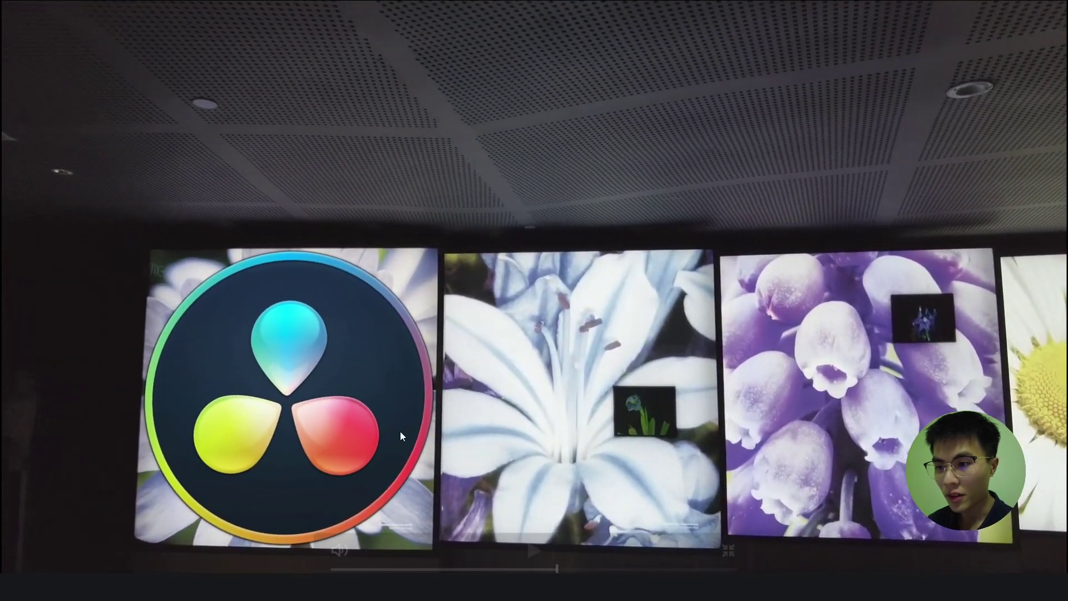
key(space)
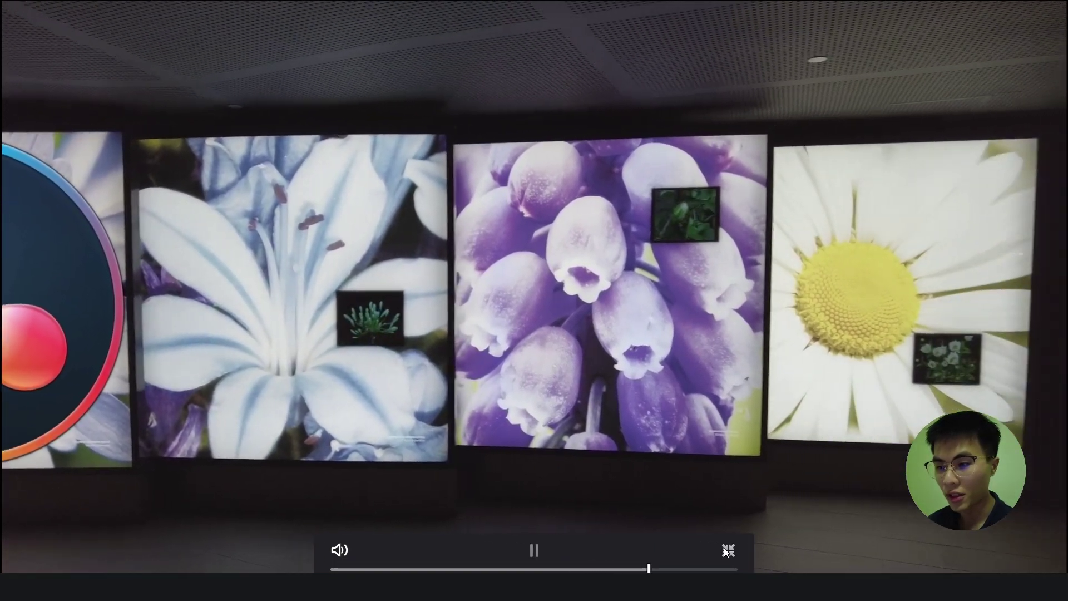
key(space)
click(732, 548)
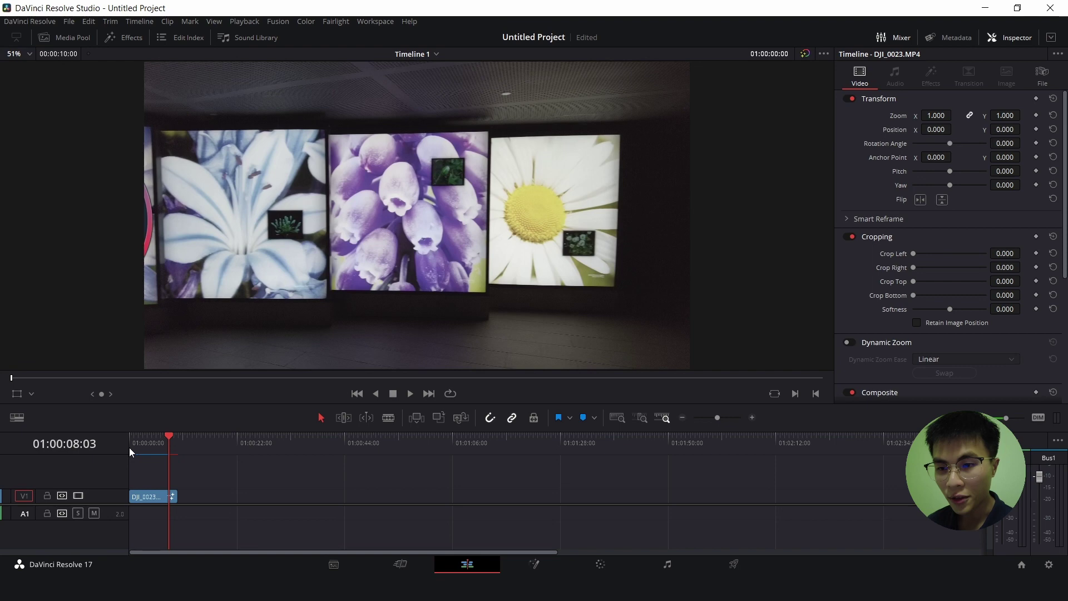
Replay the clip's opening seconds repeatedly and examine the logo's edge beside the foreground purple panel at 01:00:01:20
click(133, 443)
key(space)
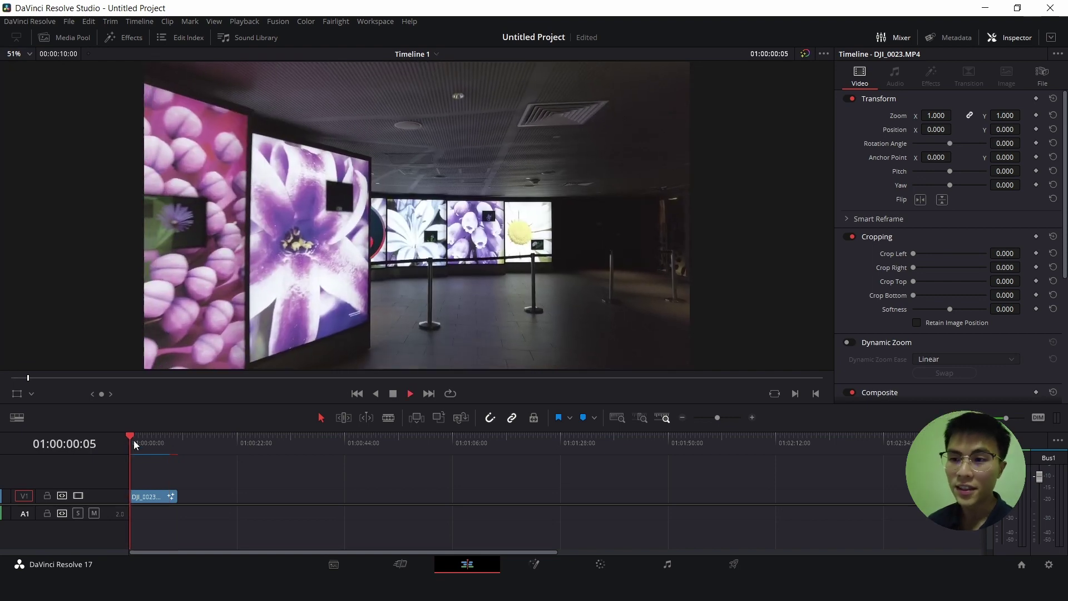
key(space)
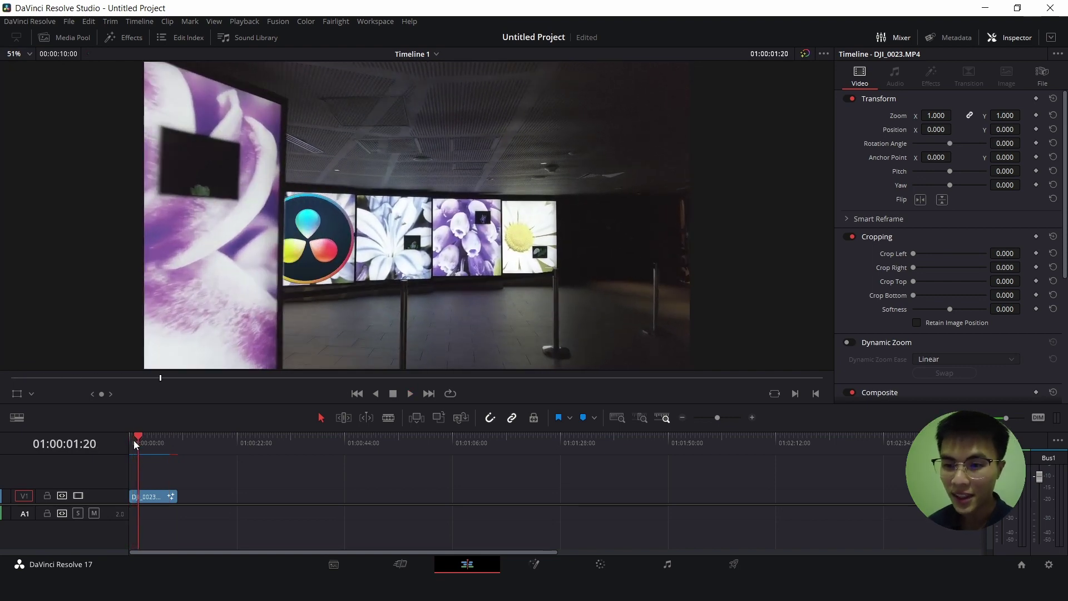
click(133, 440)
key(space)
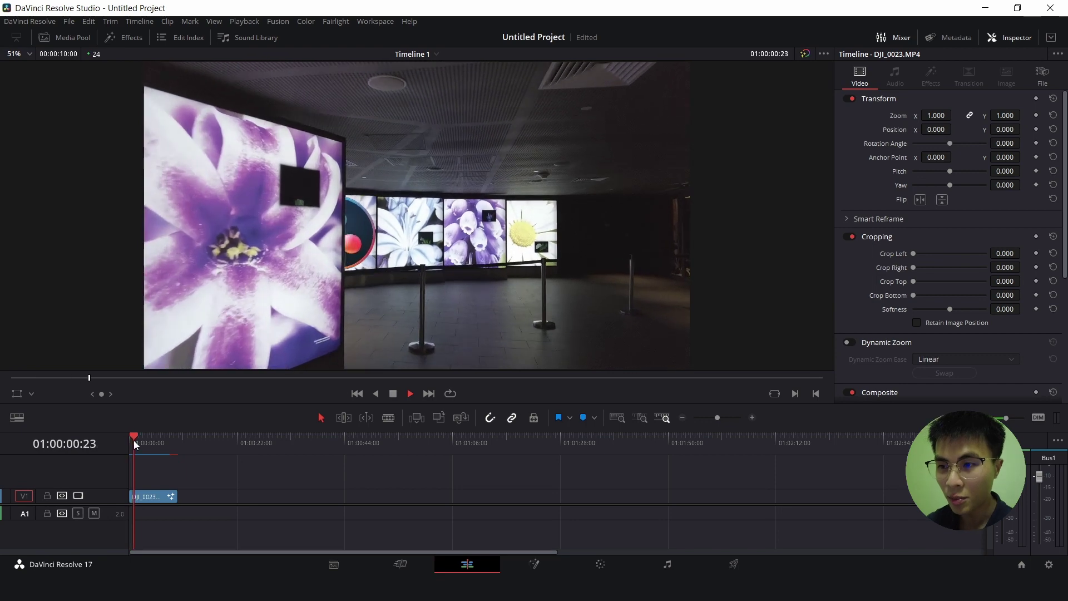
click(134, 440)
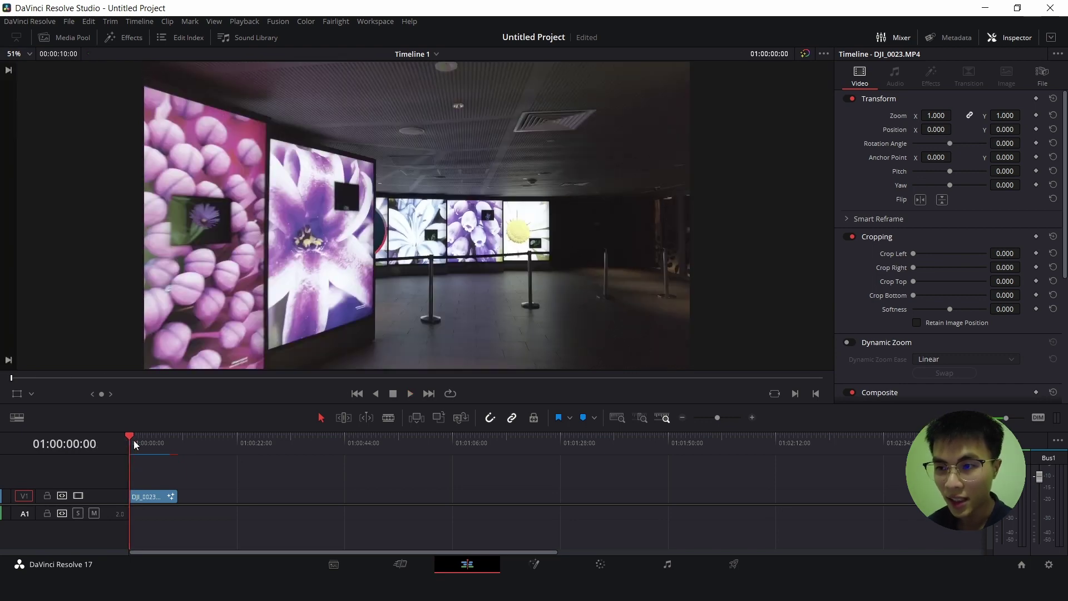
key(space)
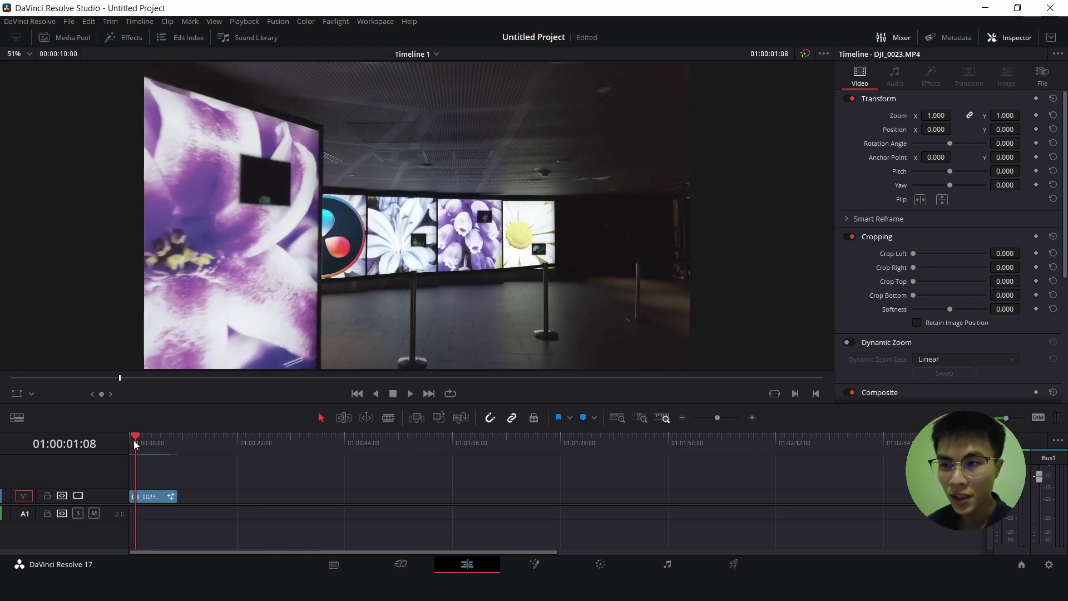
key(space)
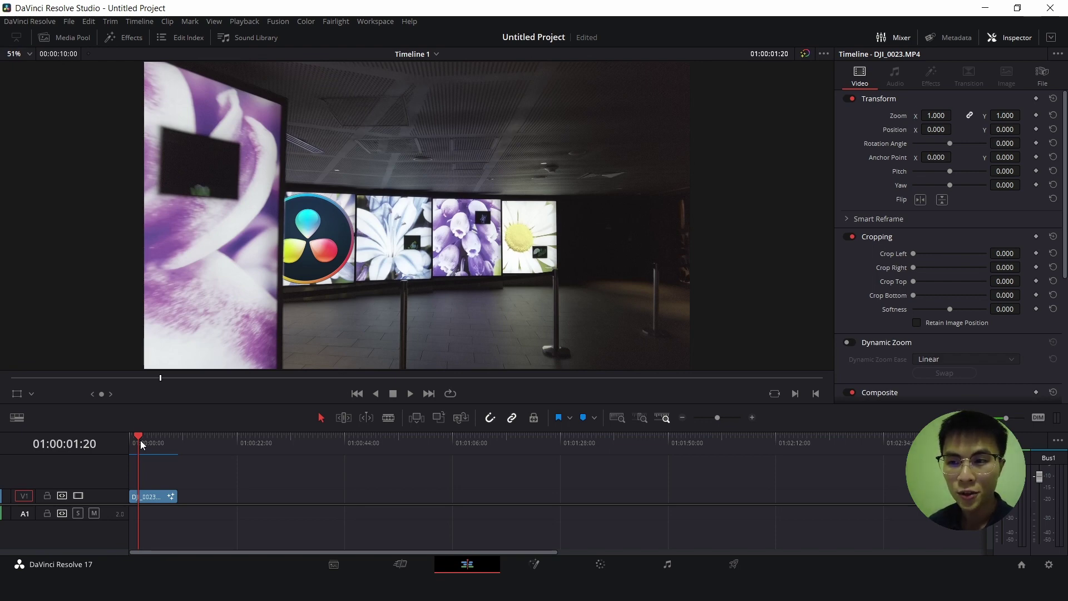
drag(296, 234, 294, 282)
scroll(294, 282, down, 1)
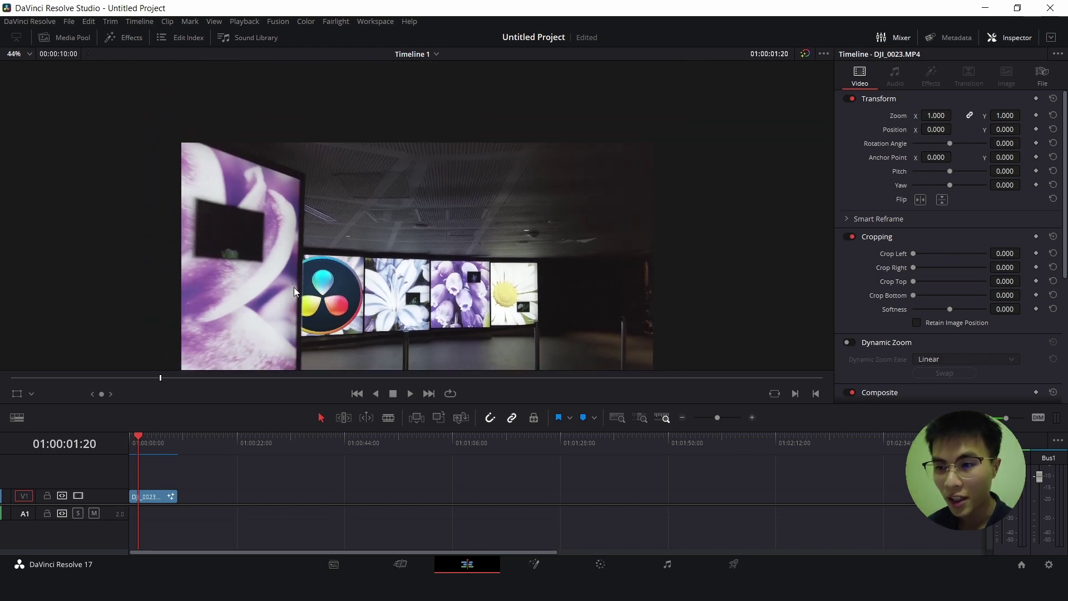